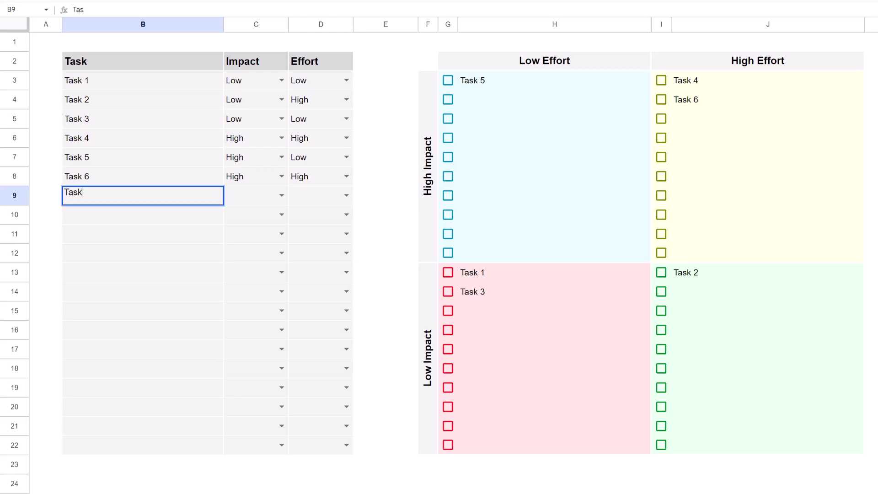
# - Enter Task 7 (Low/High), Task 8 (High/Low) and Task 9 (Low/Low) with Impact/Effort ratings
pyautogui.write('7')
pyautogui.press('Tab')
pyautogui.write('Low')
pyautogui.press('Tab')
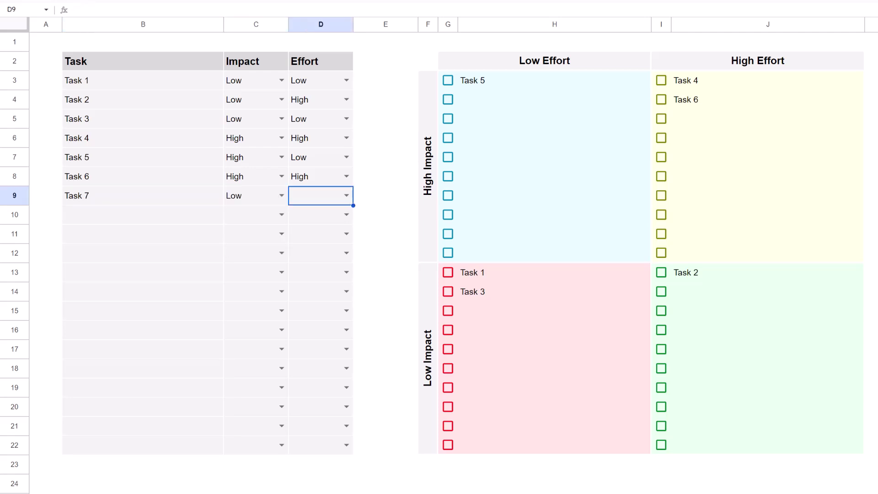
pyautogui.write('High')
pyautogui.press('Return')
pyautogui.write('Task 8')
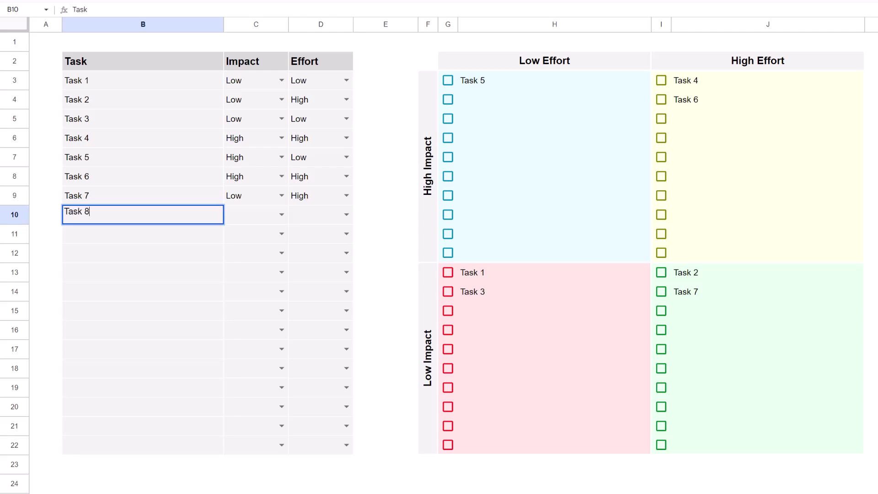
pyautogui.press('Tab')
pyautogui.write('High')
pyautogui.press('Tab')
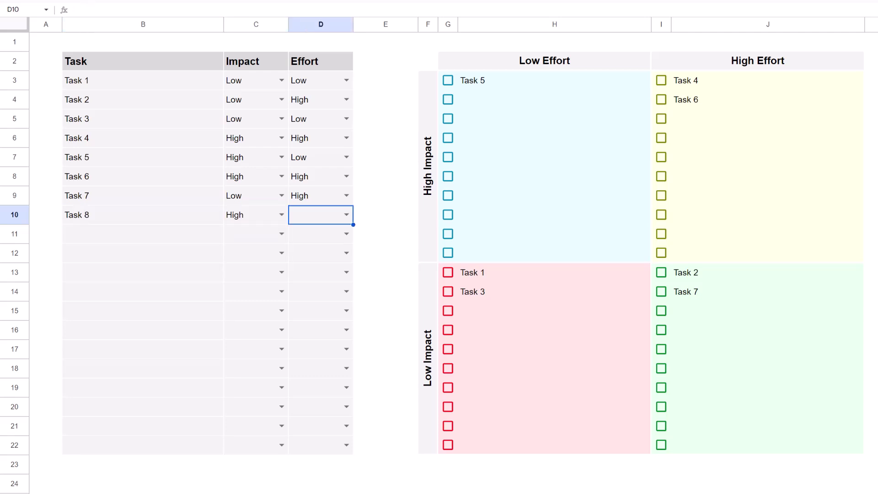
pyautogui.write('Low')
pyautogui.press('Return')
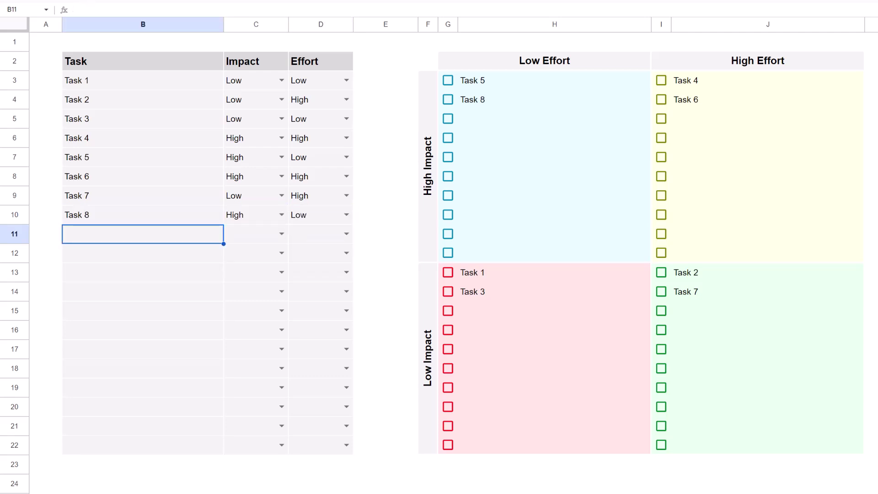
pyautogui.write('Task')
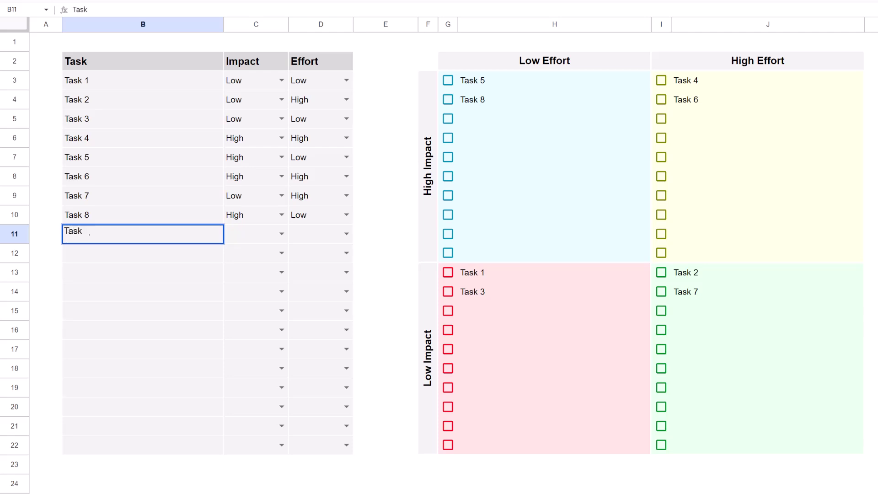
pyautogui.write(' 9')
pyautogui.press('Tab')
pyautogui.write('Low')
pyautogui.press('Tab')
pyautogui.write('Low')
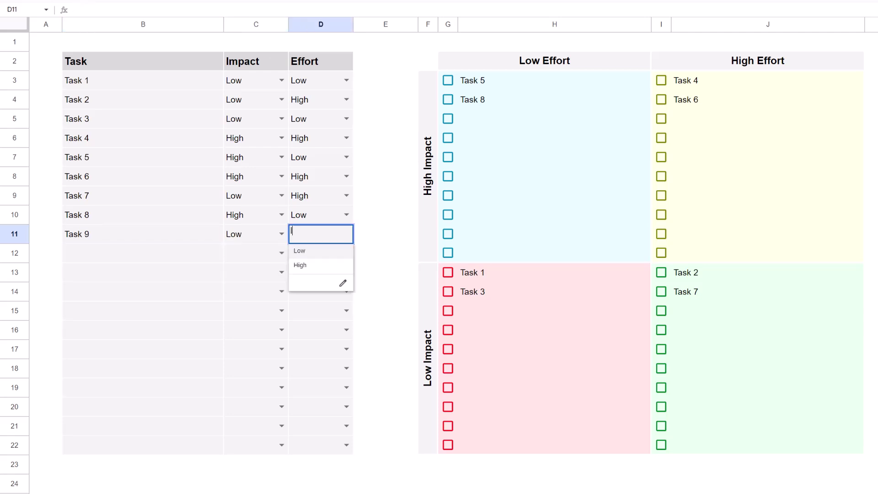
pyautogui.press('Return')
# - Enter Task 10 (High/High), Task 11 (Low/Low) and Task 12 (High/Low)
pyautogui.write('Task ')
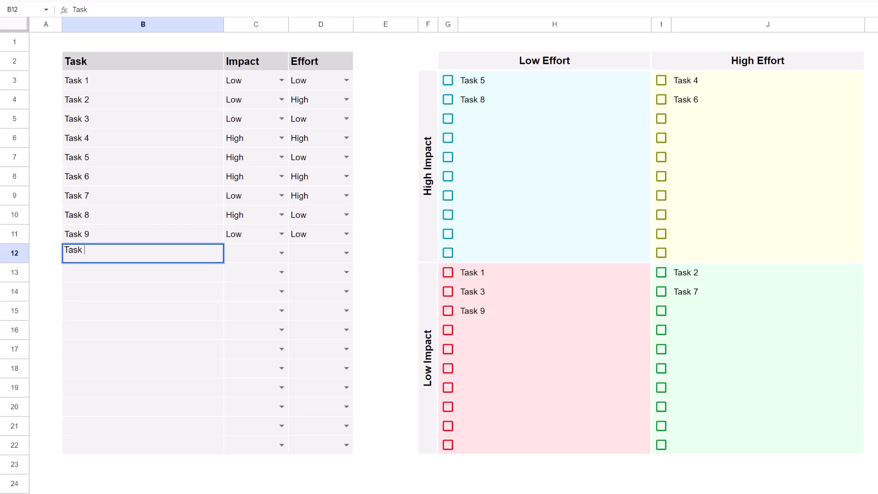
pyautogui.write('10')
pyautogui.press('Tab')
pyautogui.write('H')
pyautogui.press('Tab')
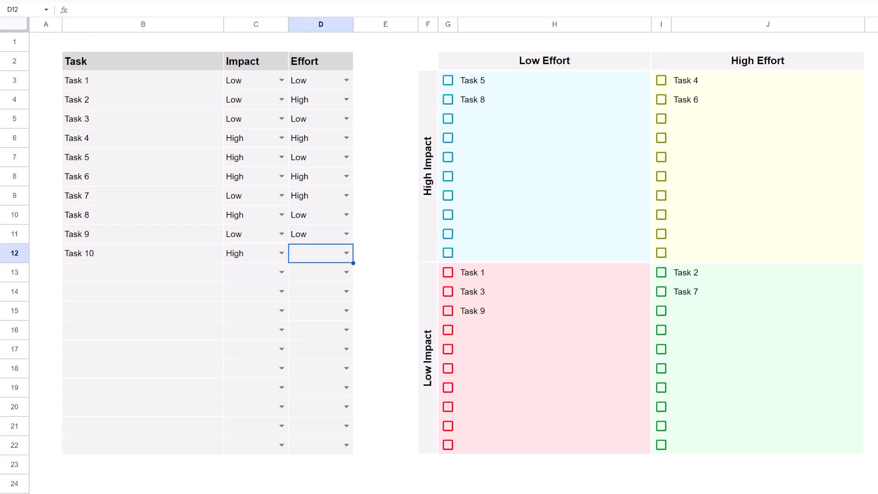
pyautogui.write('H')
pyautogui.press('Tab')
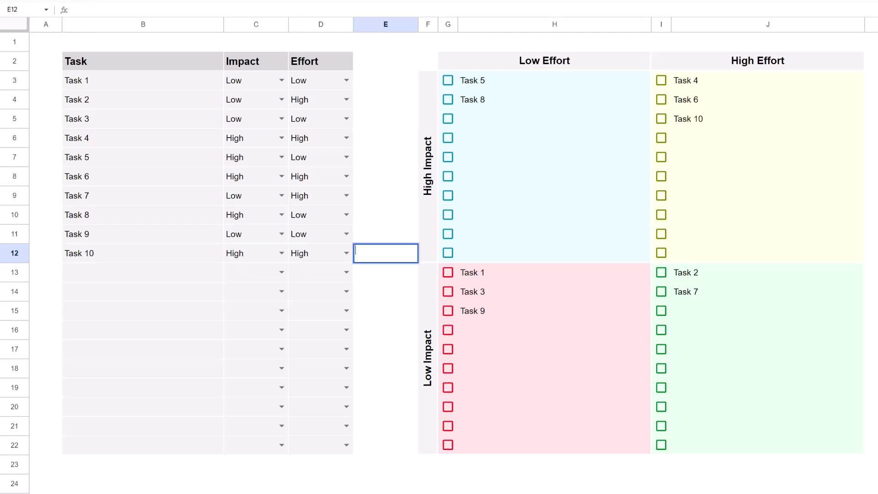
pyautogui.press('Return')
pyautogui.write('Task 11')
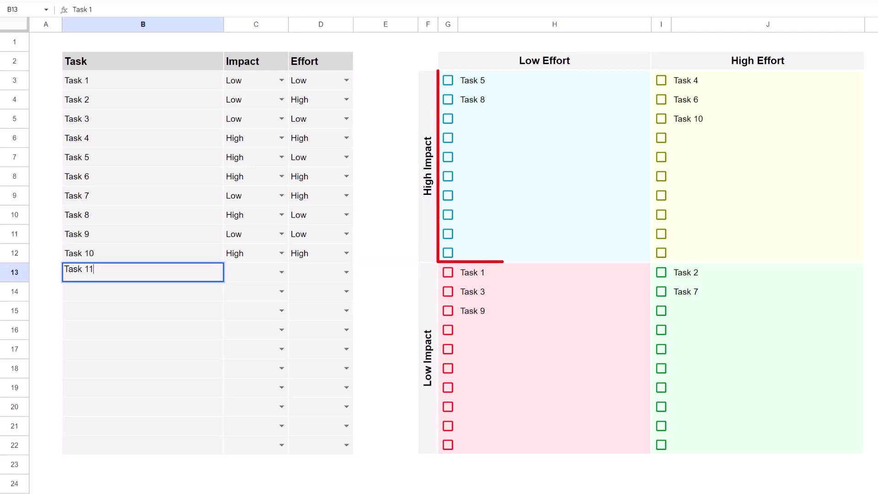
pyautogui.press('Tab')
pyautogui.write('L')
pyautogui.press('Tab')
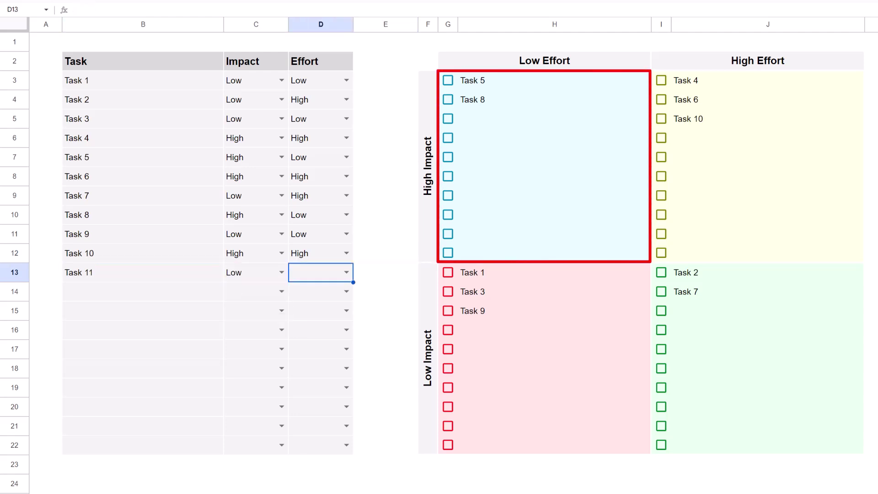
pyautogui.write('L')
pyautogui.press('Tab')
pyautogui.press('Return')
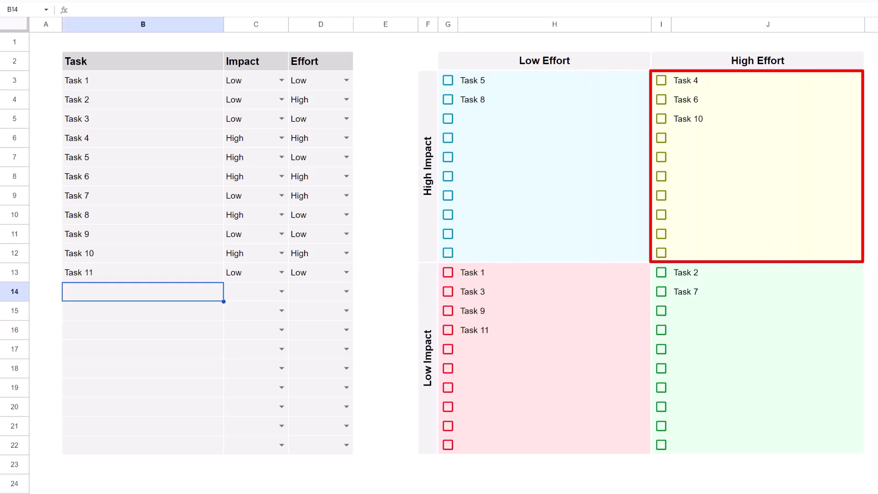
pyautogui.write('Task 12')
pyautogui.press('Tab')
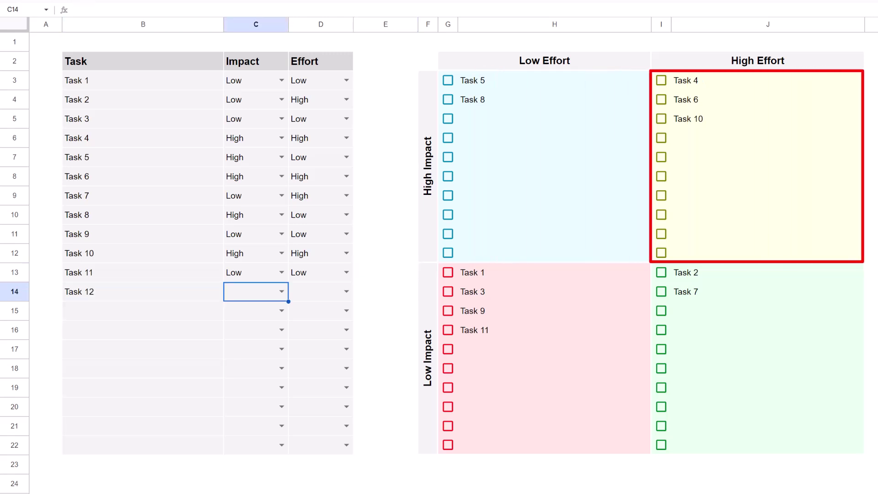
pyautogui.write('h')
pyautogui.press('Tab')
pyautogui.write('l')
pyautogui.press('Return')
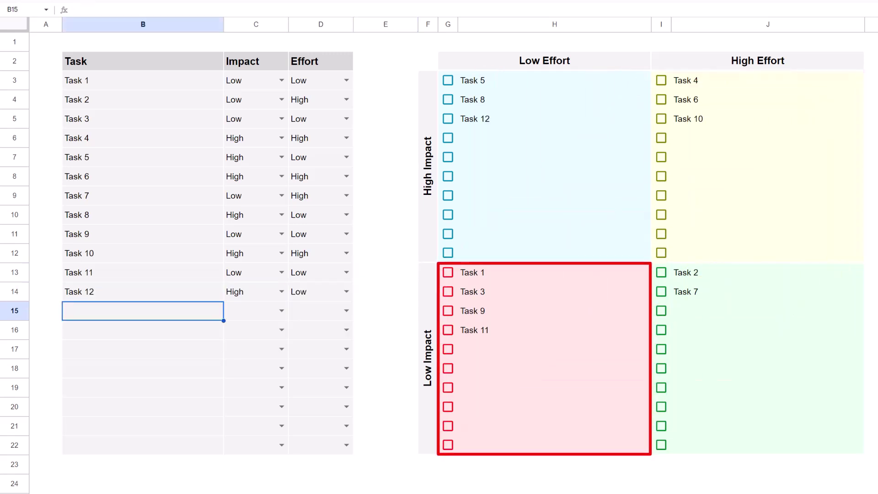
# - Enter Task 13 (Low/High), Task 14 (Low/Low) and Task 15 (High/Low)
pyautogui.write('Task 13')
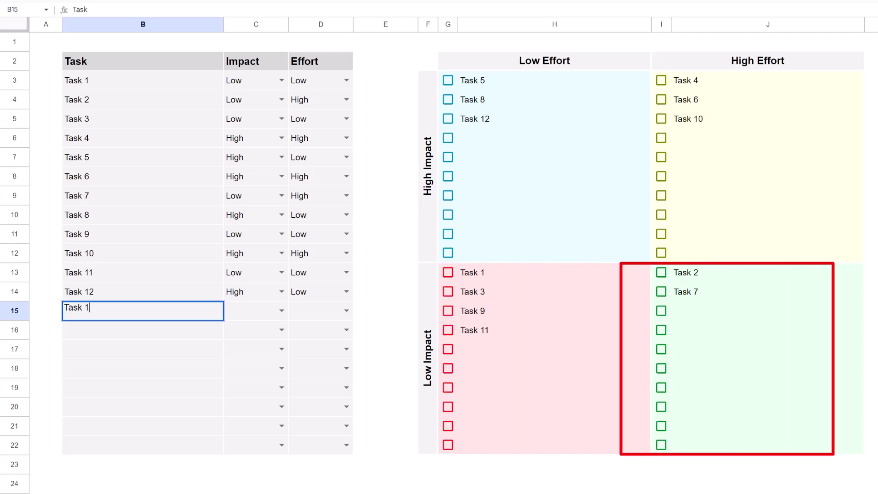
pyautogui.press('Tab')
pyautogui.write('l')
pyautogui.press('Tab')
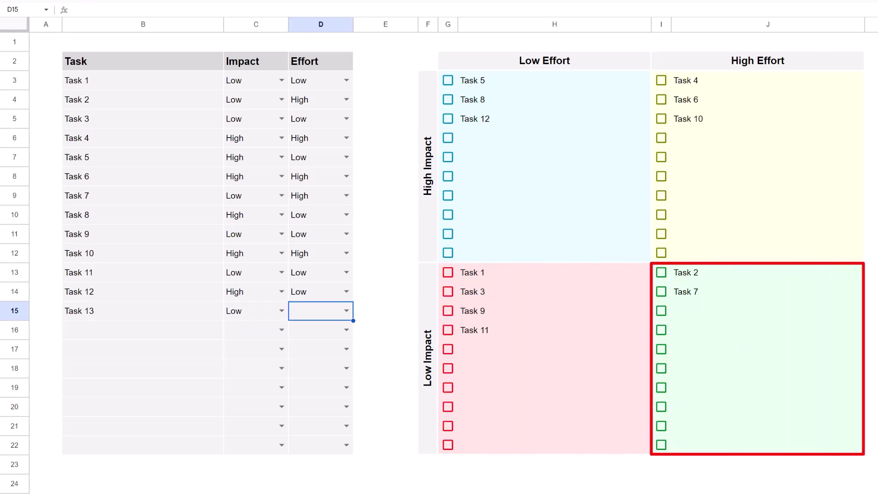
pyautogui.write('h')
pyautogui.press('Return')
pyautogui.write('Tas')
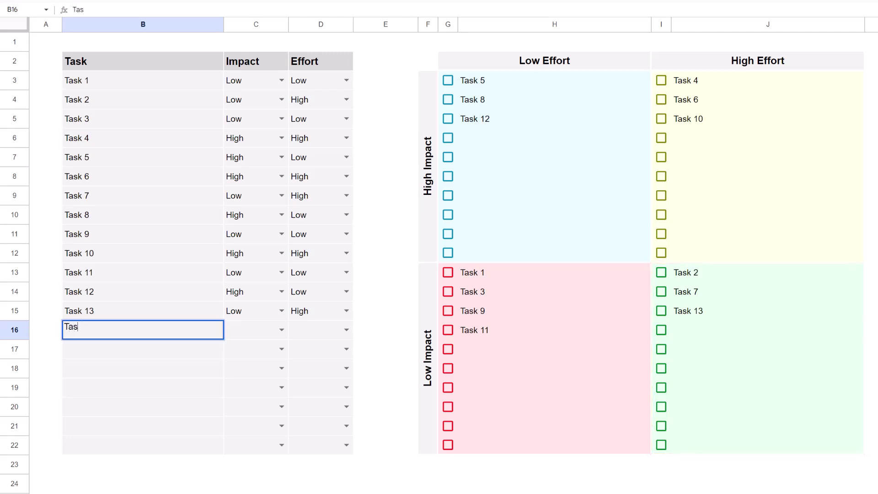
pyautogui.write('k 14')
pyautogui.press('Tab')
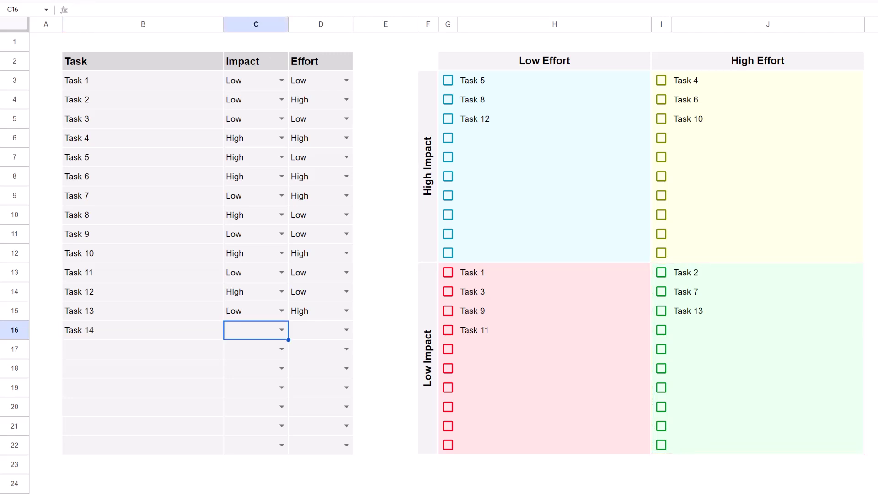
pyautogui.write('l')
pyautogui.press('Tab')
pyautogui.write('l')
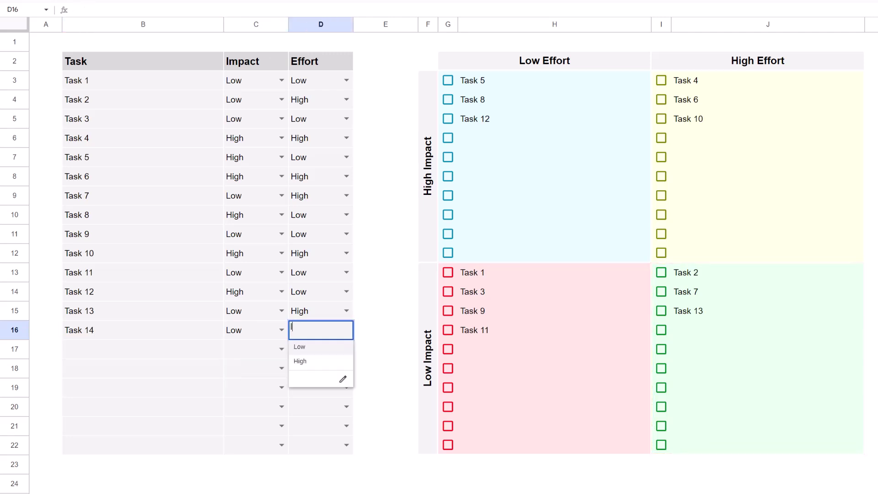
pyautogui.press('Return')
pyautogui.write('Task ')
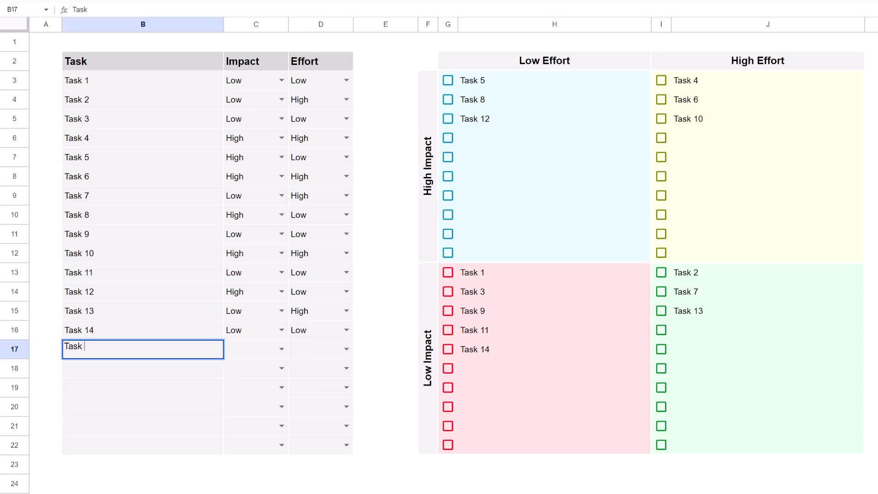
pyautogui.write('15')
pyautogui.press('Tab')
pyautogui.write('h')
pyautogui.press('Tab')
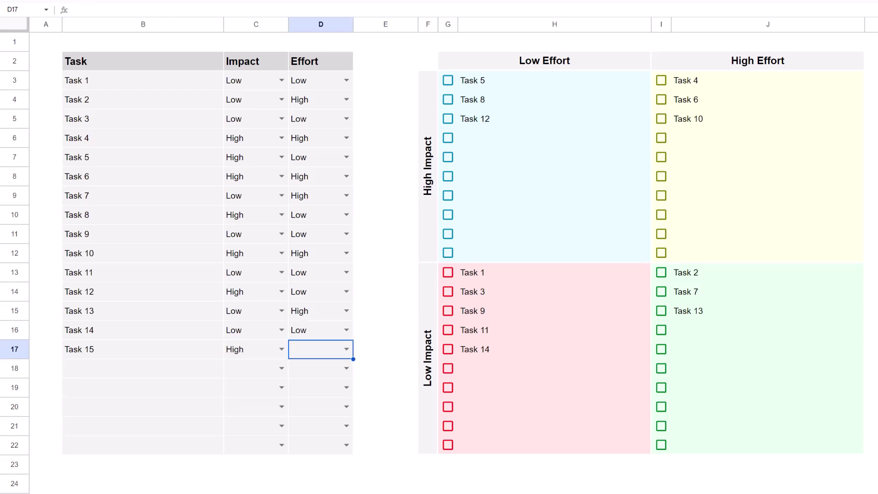
pyautogui.write('lo')
pyautogui.press('Return')
# - Enter Task 16 (High/High), Task 17 (High/High) and Task 18 (High/Low)
pyautogui.write('Task 16')
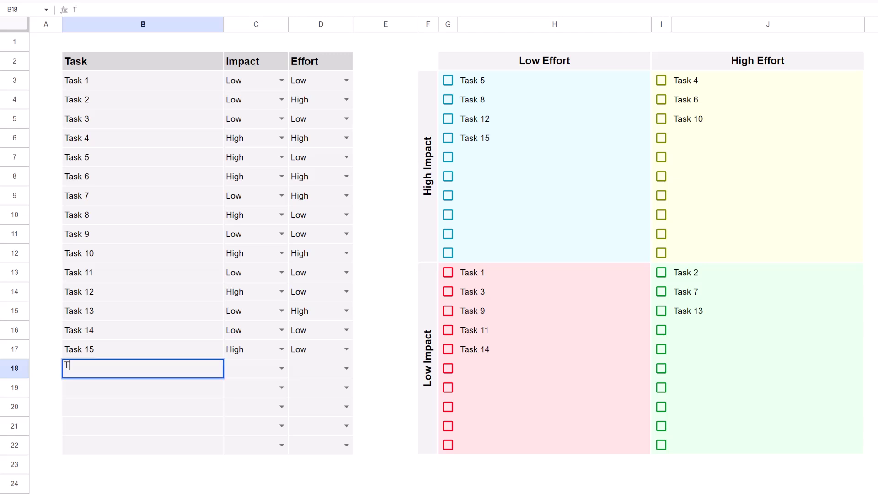
pyautogui.press('Tab')
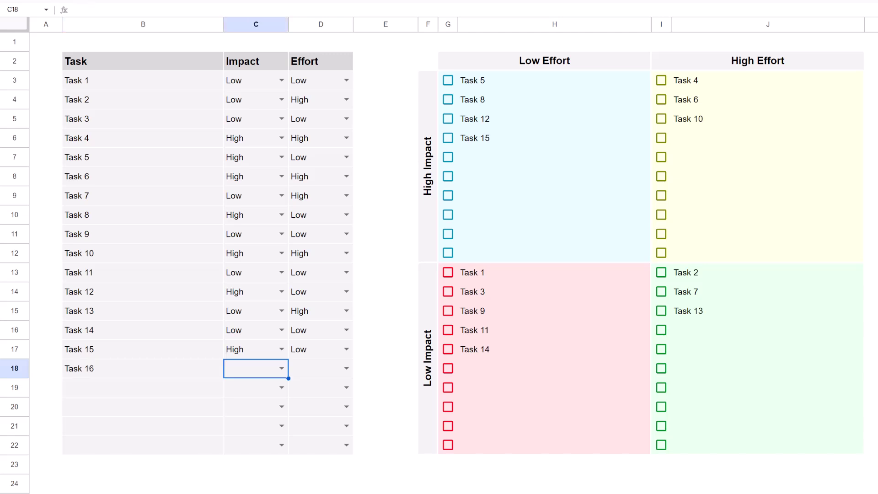
pyautogui.write('h')
pyautogui.press('Tab')
pyautogui.write('h')
pyautogui.press('Return')
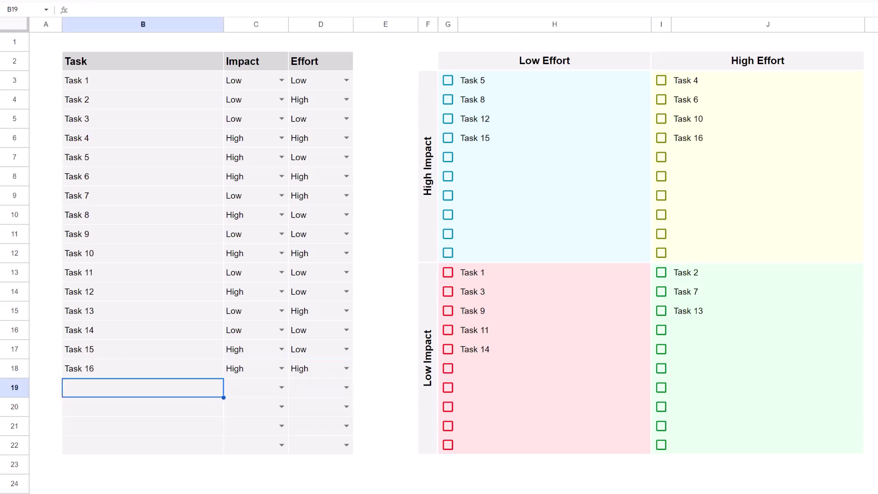
pyautogui.write('Task')
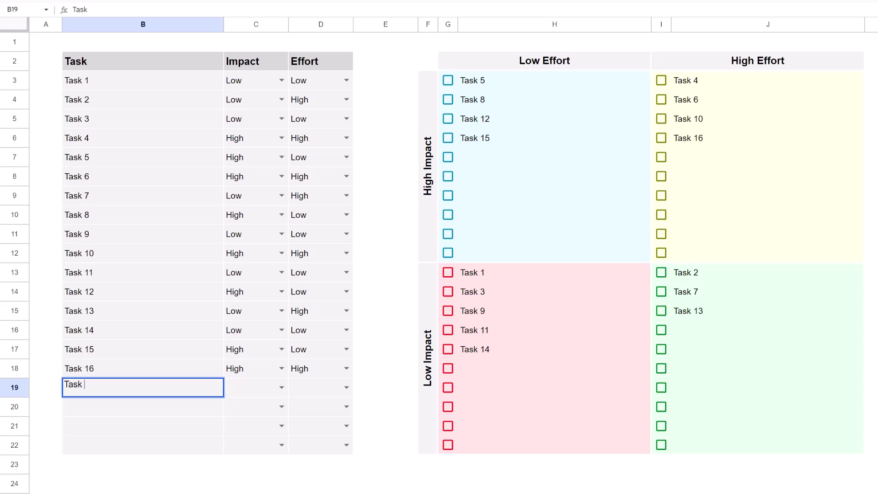
pyautogui.write(' 17')
pyautogui.press('Tab')
pyautogui.write('h')
pyautogui.press('Tab')
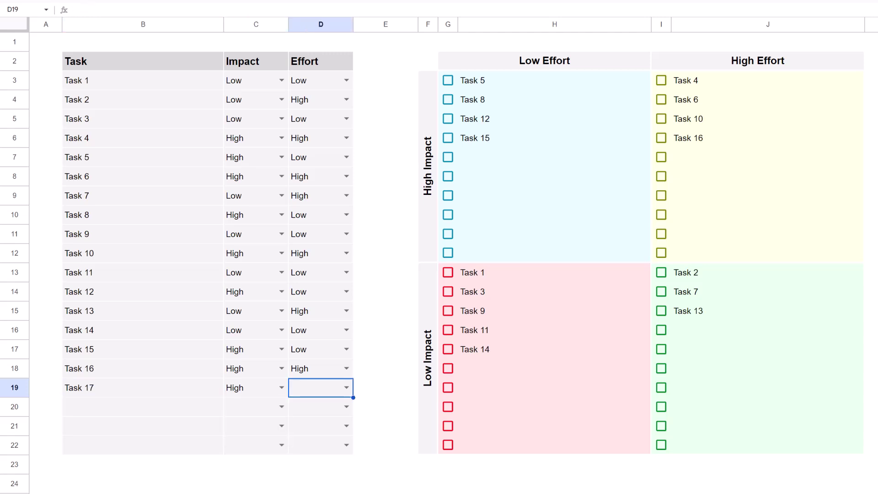
pyautogui.write('h')
pyautogui.press('Return')
pyautogui.write('Tas')
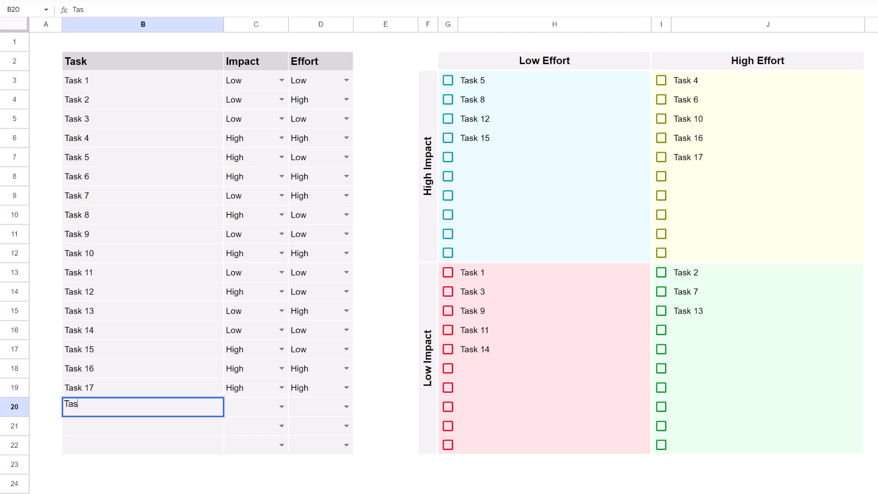
pyautogui.write('k 18')
pyautogui.press('Tab')
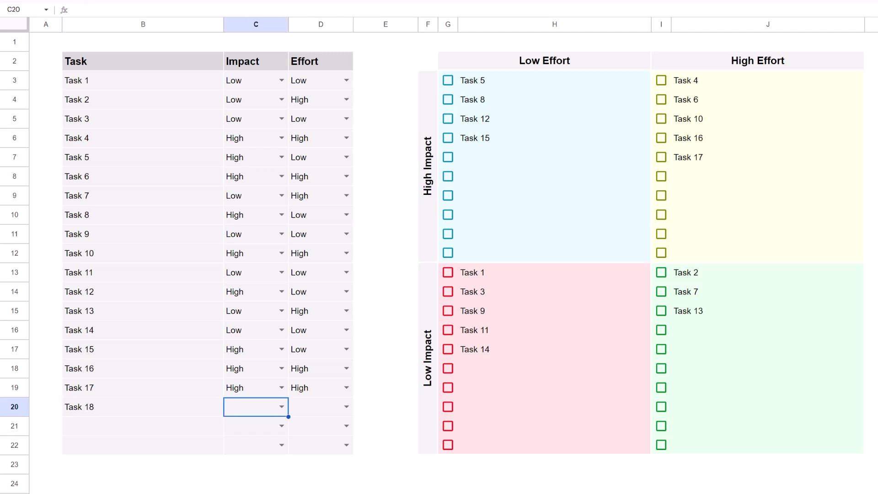
pyautogui.write('h')
pyautogui.press('Tab')
pyautogui.write('l')
pyautogui.press('Return')
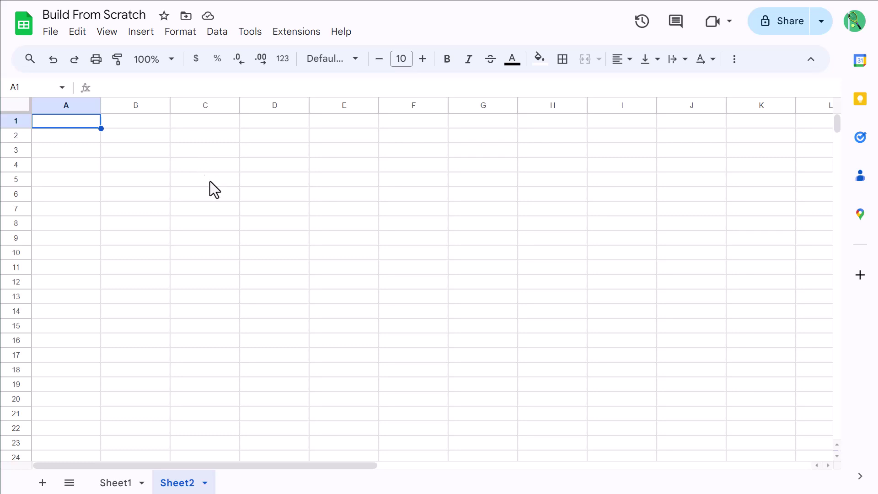
# - Delete the unused columns M through Z
pyautogui.moveTo(280, 465); pyautogui.dragTo(456, 440)
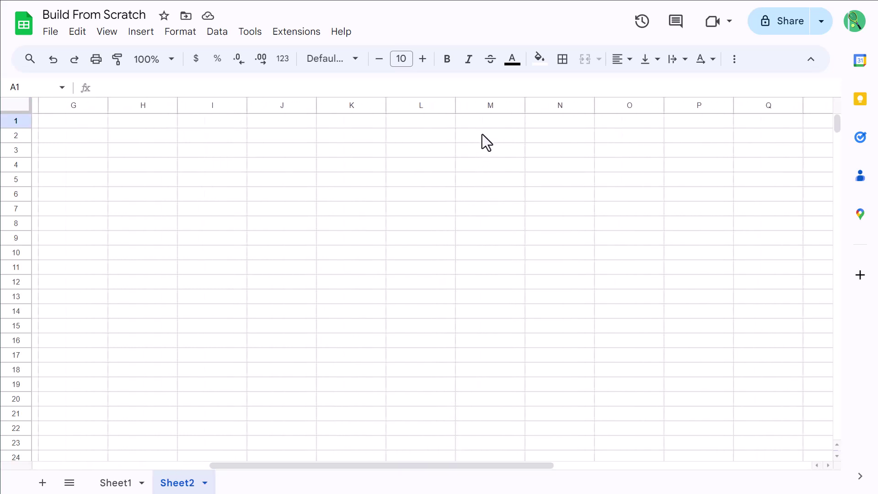
pyautogui.moveTo(483, 106); pyautogui.dragTo(876, 110)
pyautogui.rightClick(509, 102)
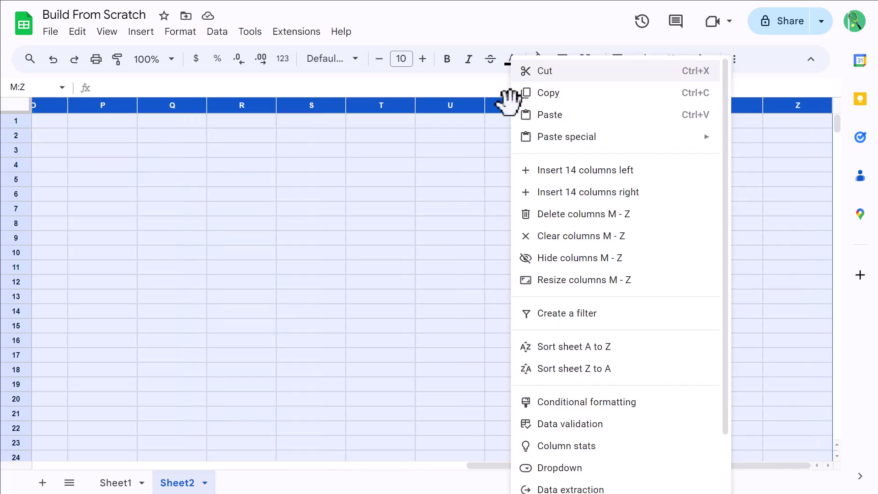
pyautogui.click(566, 220)
# - Select rows 31:1000 via the Name box and delete them
pyautogui.click(153, 147)
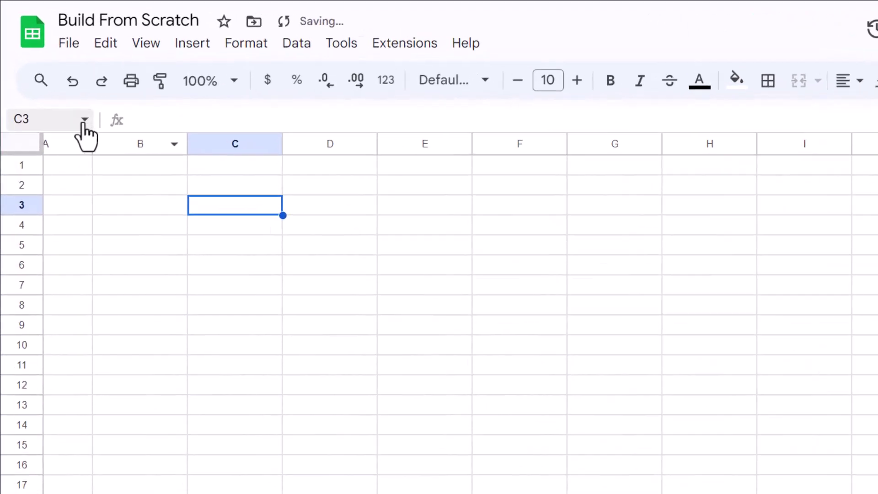
pyautogui.click(56, 119)
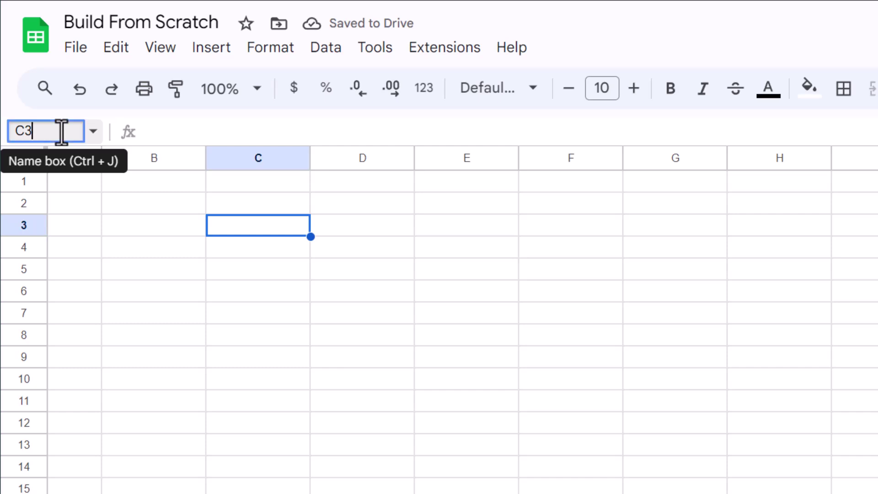
pyautogui.doubleClick(63, 132)
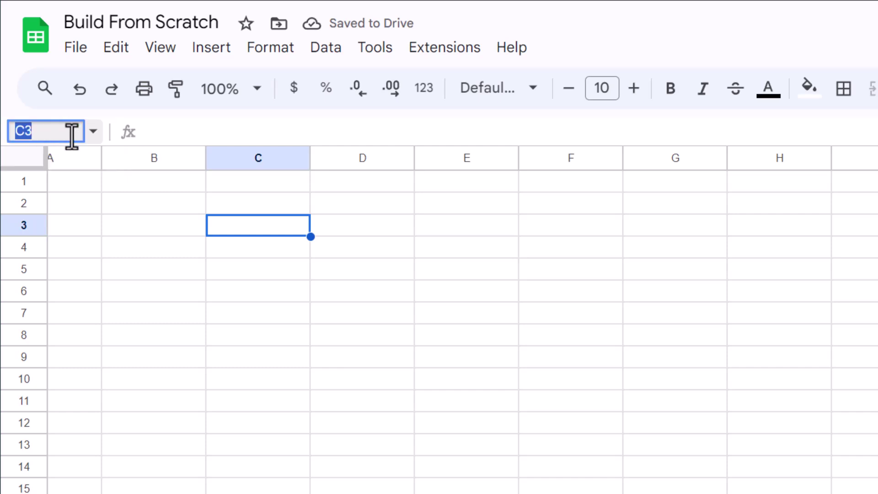
pyautogui.write('31:')
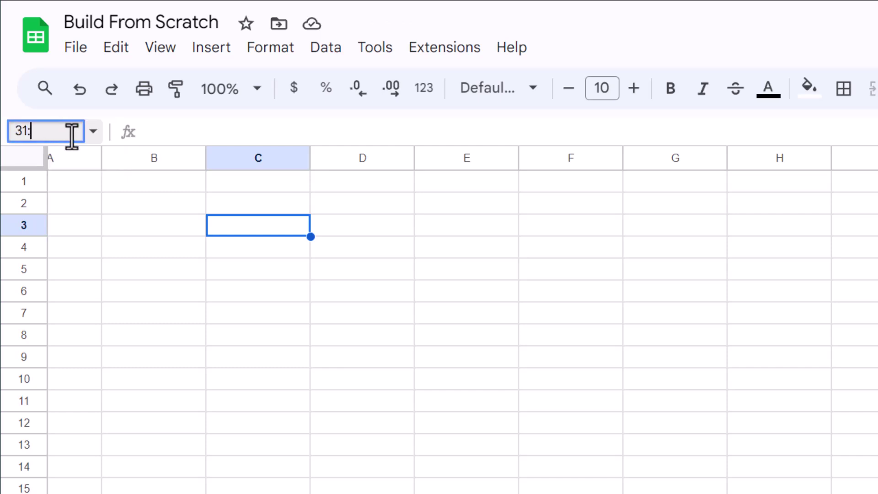
pyautogui.write('1000')
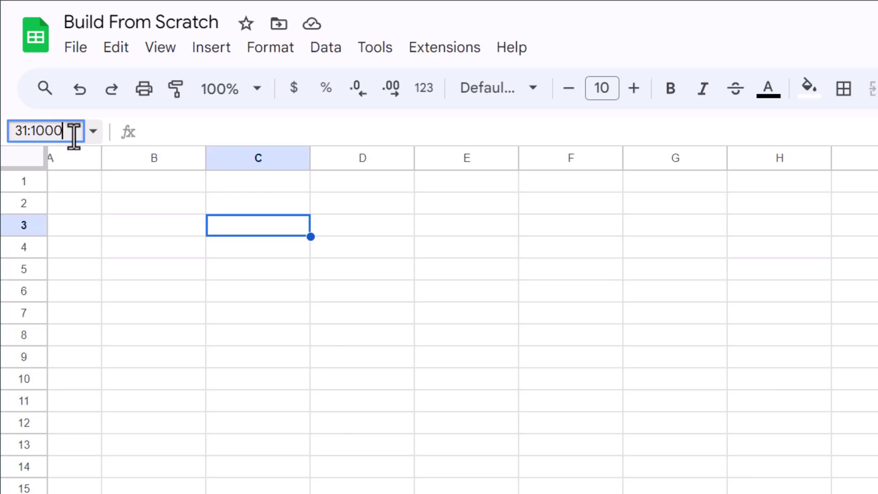
pyautogui.press('Return')
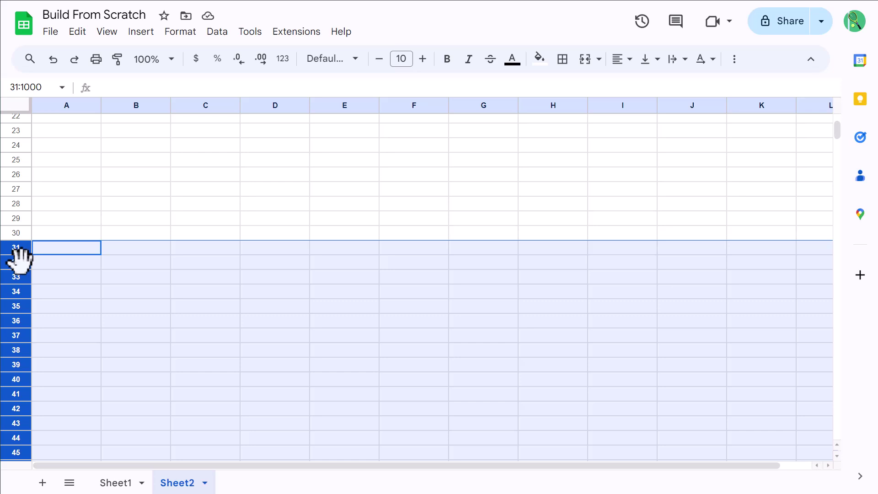
pyautogui.rightClick(19, 260)
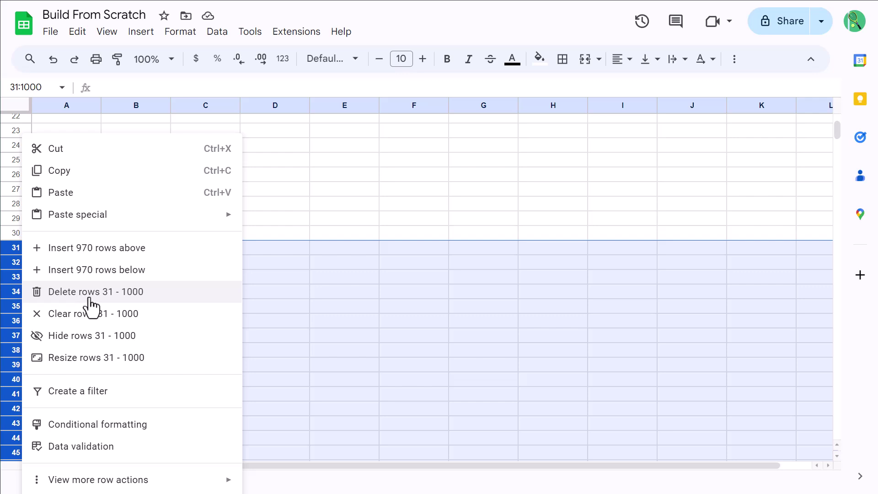
pyautogui.click(89, 296)
pyautogui.scroll(5, 89, 256)
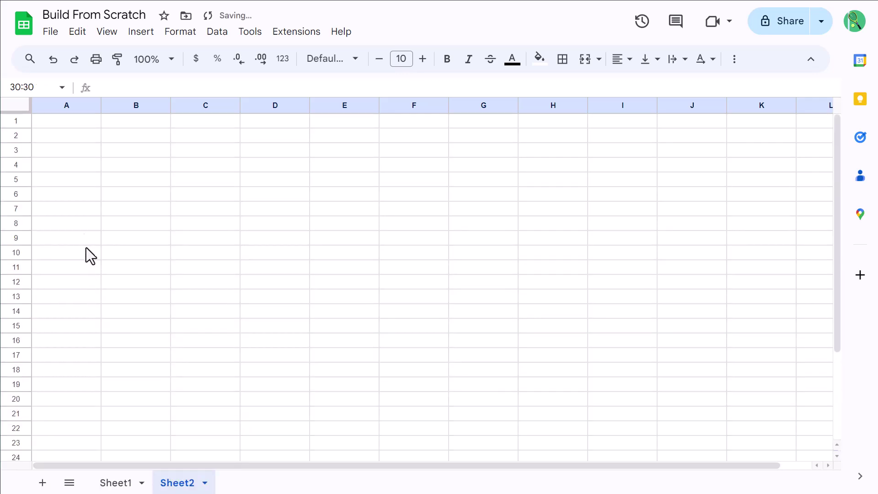
# - Resize rows 1–30 to a specified height of 30 px
pyautogui.moveTo(23, 122); pyautogui.dragTo(18, 424)
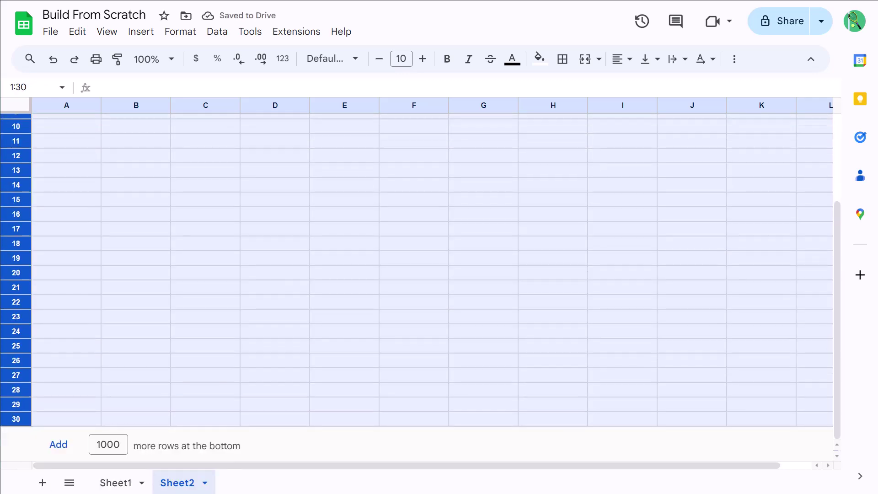
pyautogui.rightClick(21, 196)
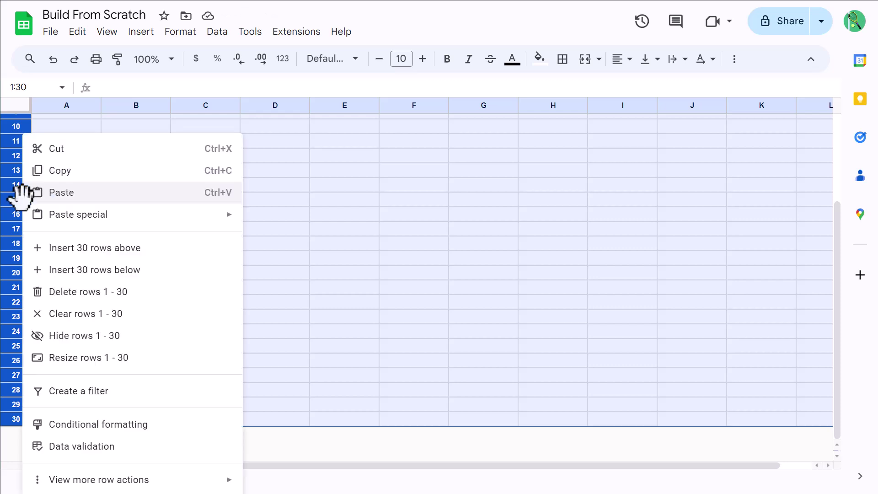
pyautogui.click(109, 363)
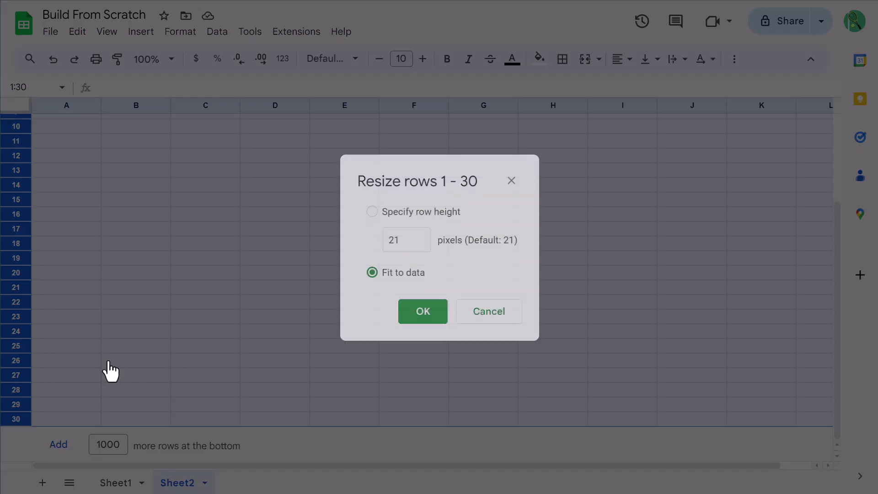
pyautogui.click(386, 241)
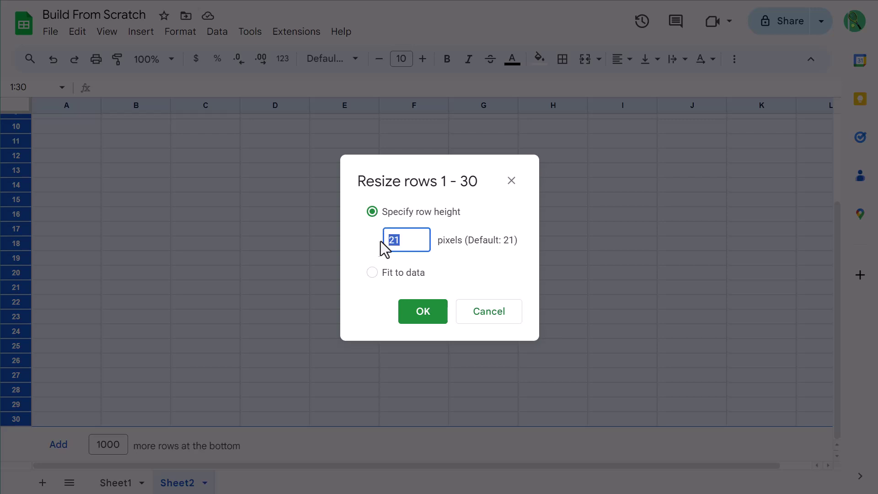
pyautogui.write('30')
pyautogui.click(410, 319)
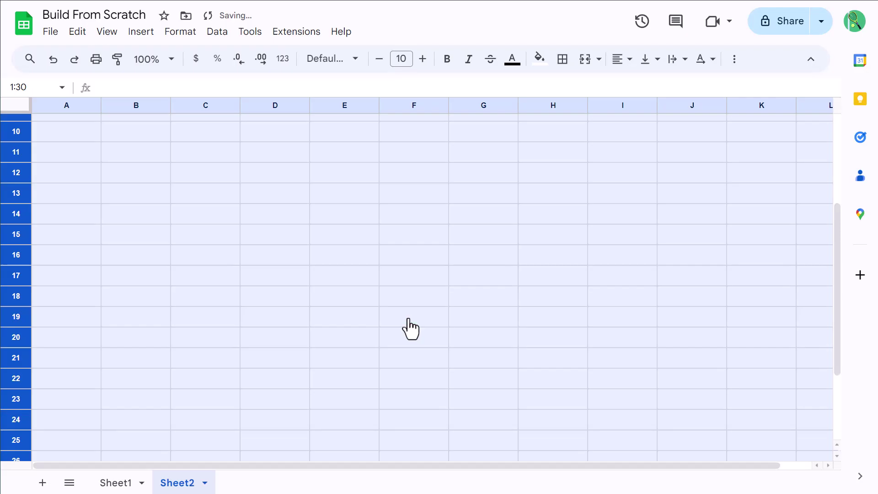
# - Resize column A to 50 px wide
pyautogui.scroll(5, 407, 319)
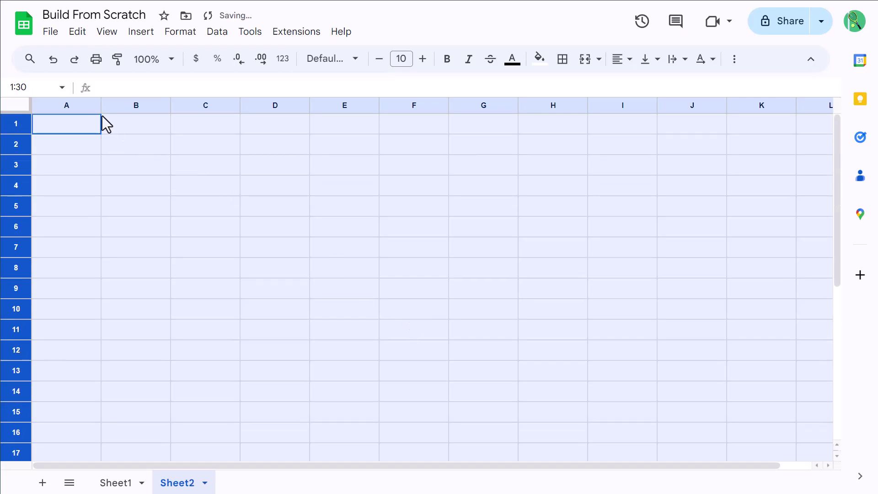
pyautogui.click(71, 104)
pyautogui.rightClick(63, 103)
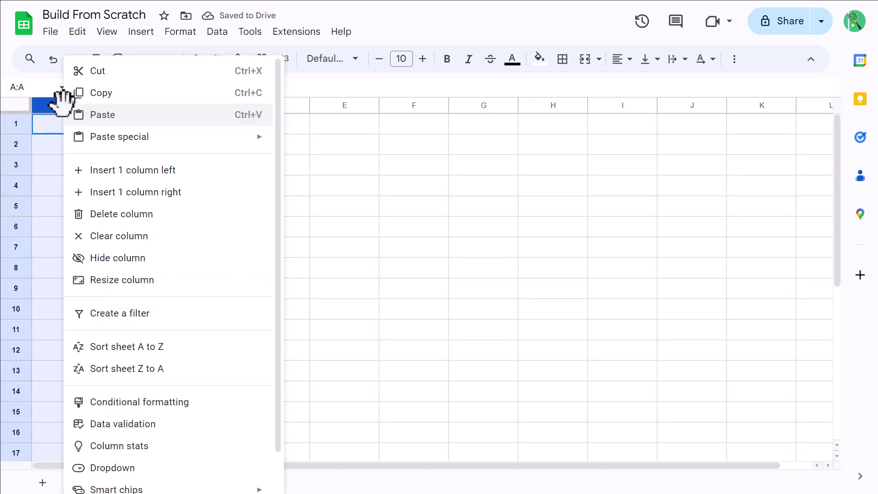
pyautogui.click(151, 282)
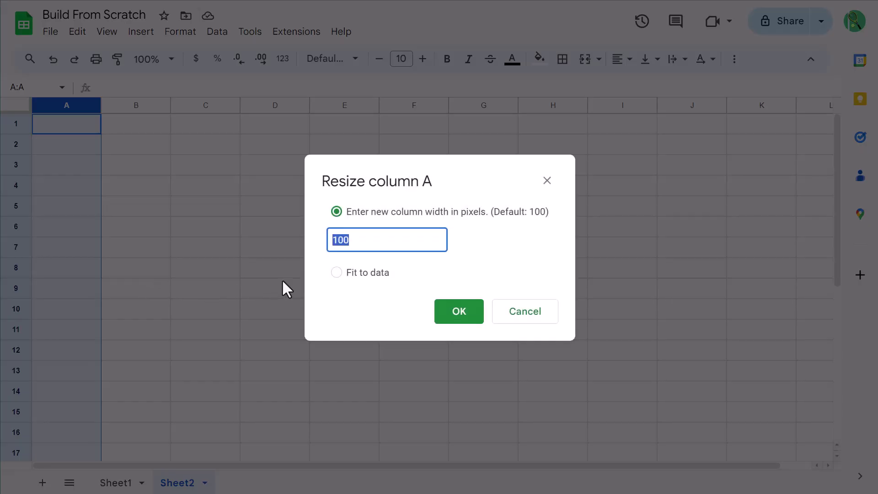
pyautogui.write('50')
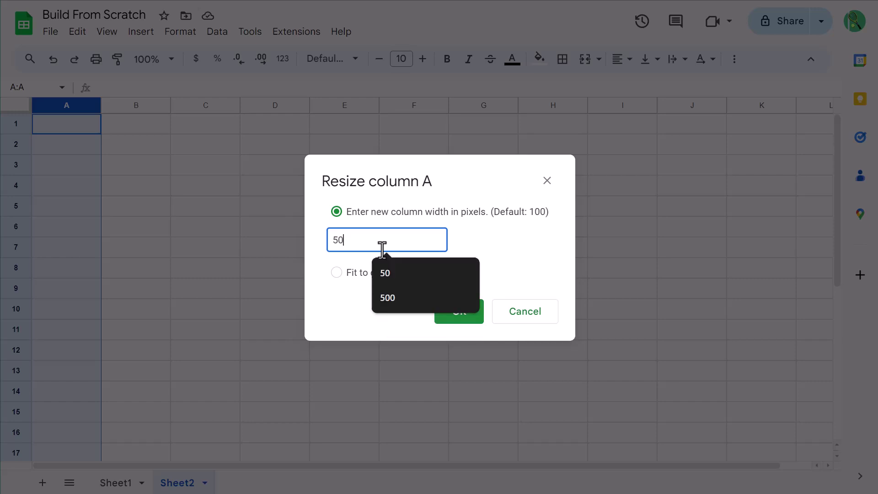
pyautogui.click(489, 238)
pyautogui.click(460, 312)
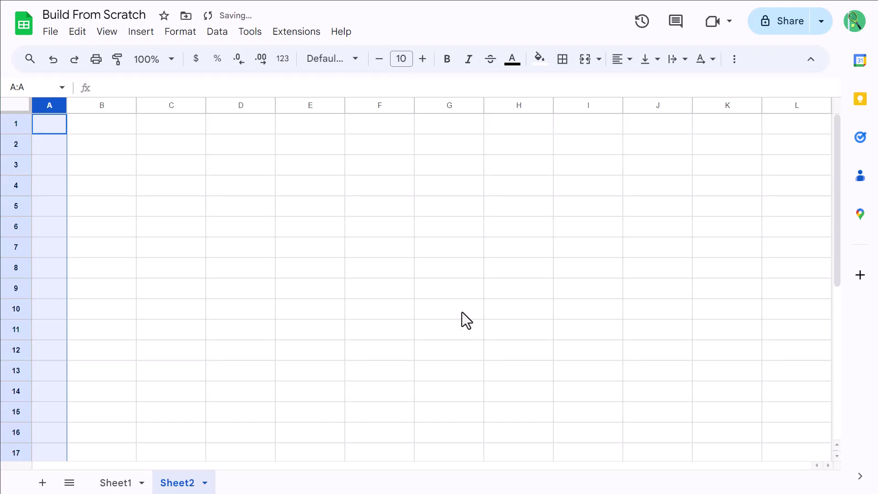
# - Resize column B to 250 px wide
pyautogui.click(100, 107)
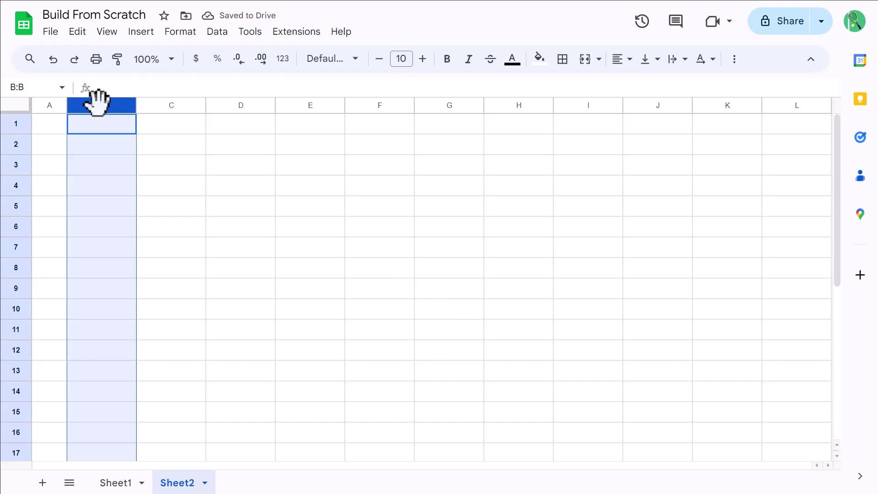
pyautogui.rightClick(84, 103)
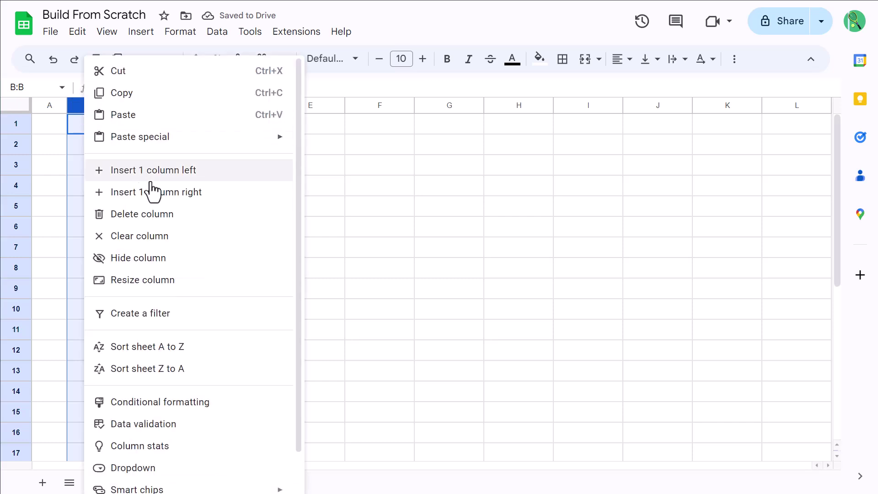
pyautogui.click(172, 281)
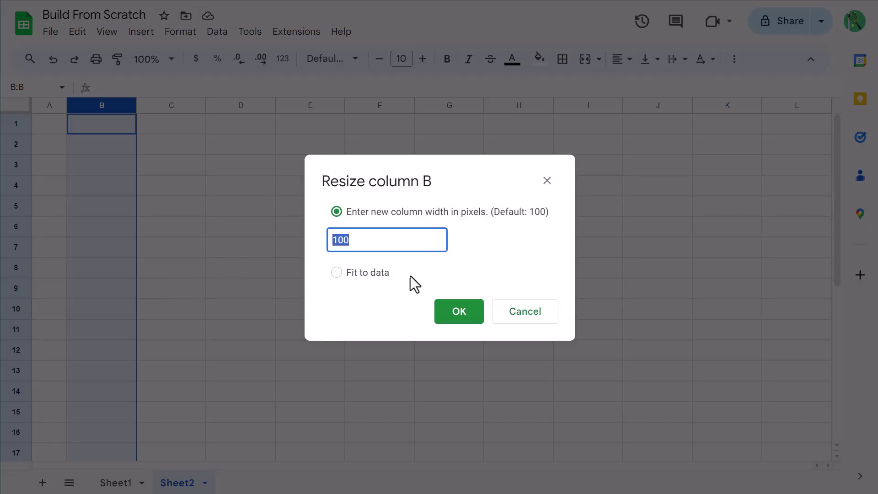
pyautogui.write('250')
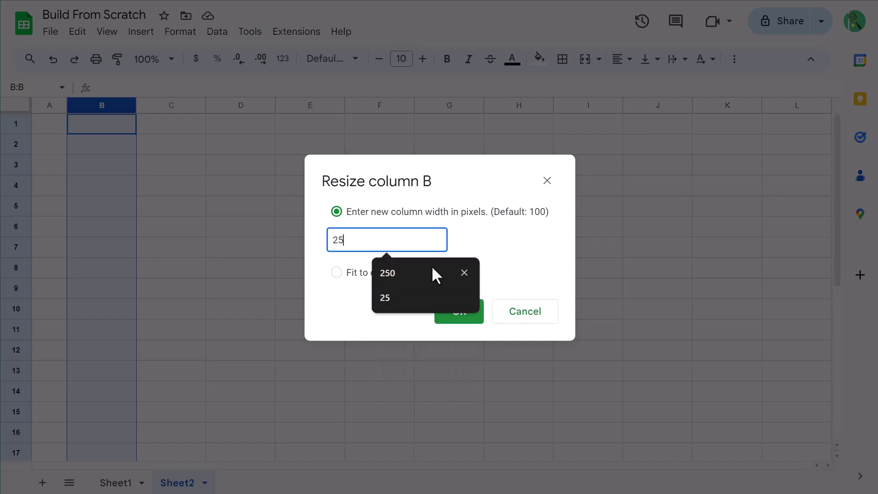
pyautogui.click(458, 313)
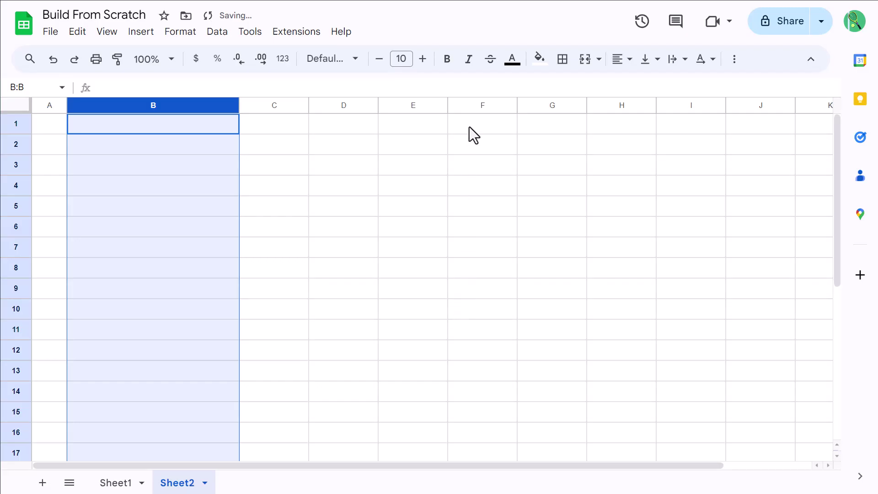
# - Resize columns F, G and I together to 30 px wide
pyautogui.moveTo(480, 106); pyautogui.dragTo(558, 102)
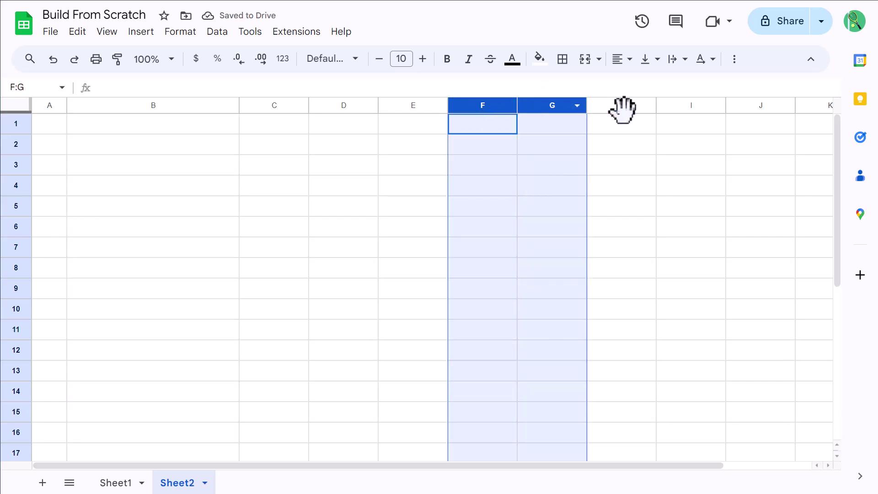
pyautogui.press('ctrl')
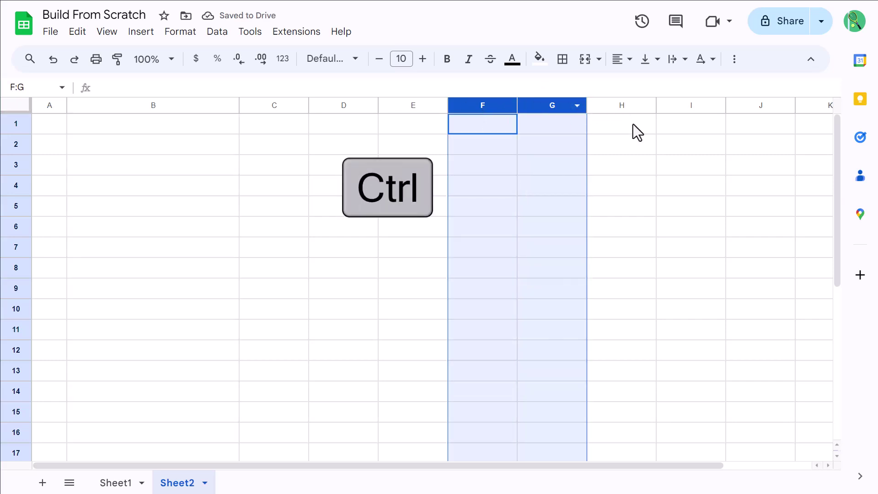
pyautogui.keyDown('ctrl'); pyautogui.click(674, 105); pyautogui.keyUp('ctrl')
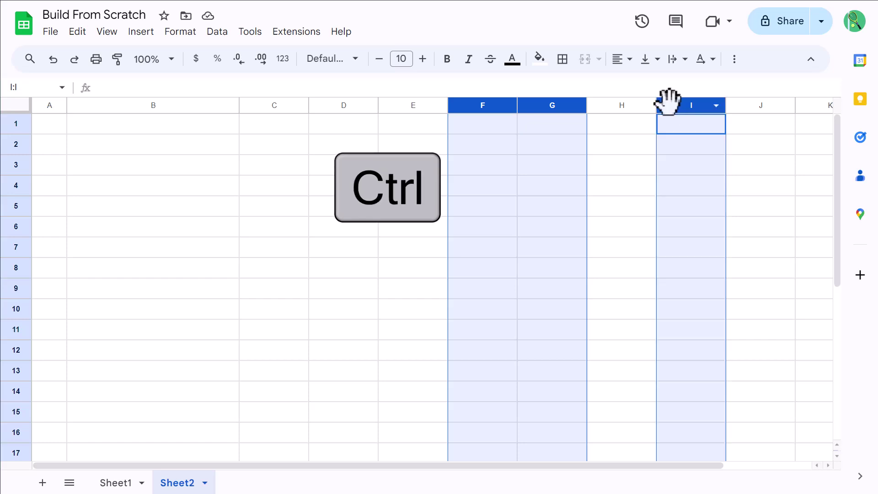
pyautogui.rightClick(665, 103)
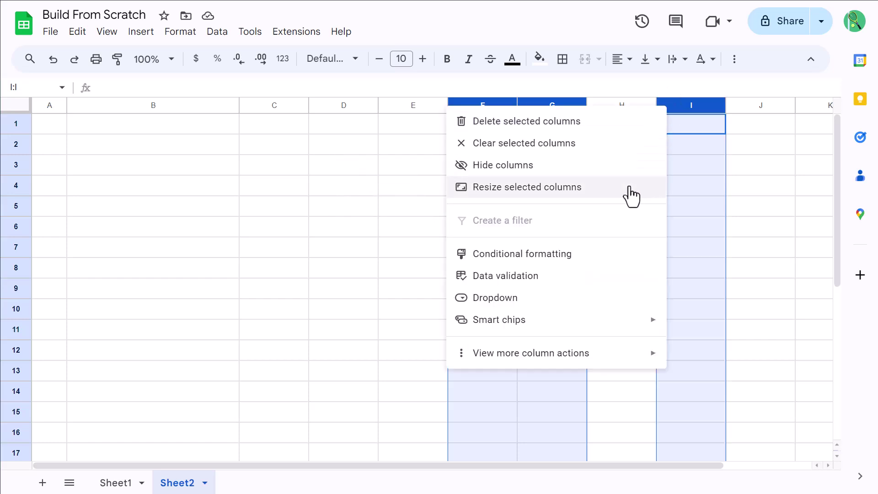
pyautogui.click(621, 189)
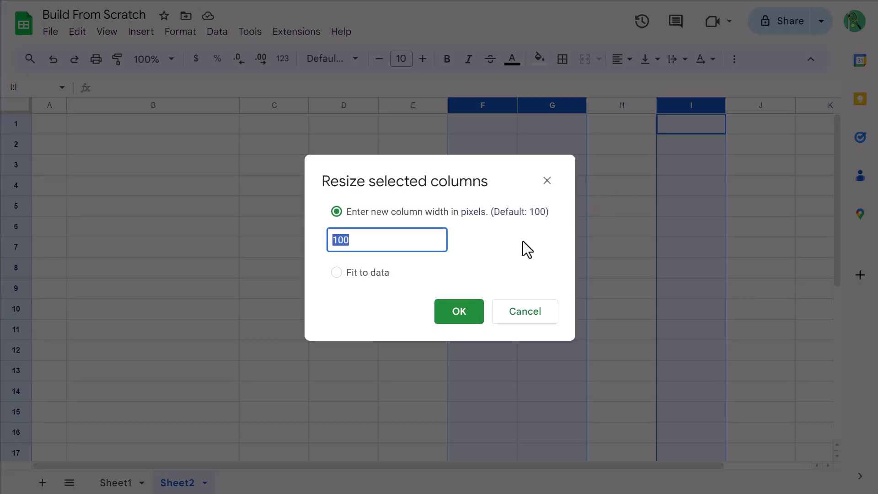
pyautogui.write('30')
pyautogui.click(496, 288)
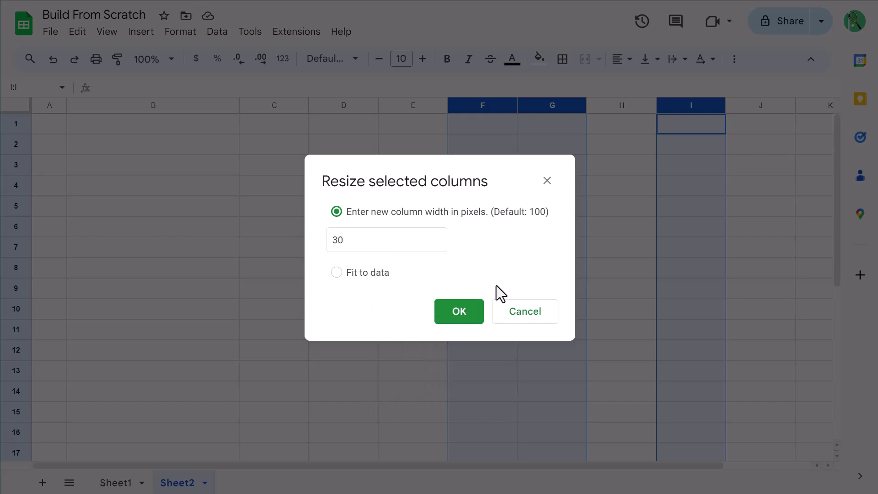
pyautogui.click(476, 315)
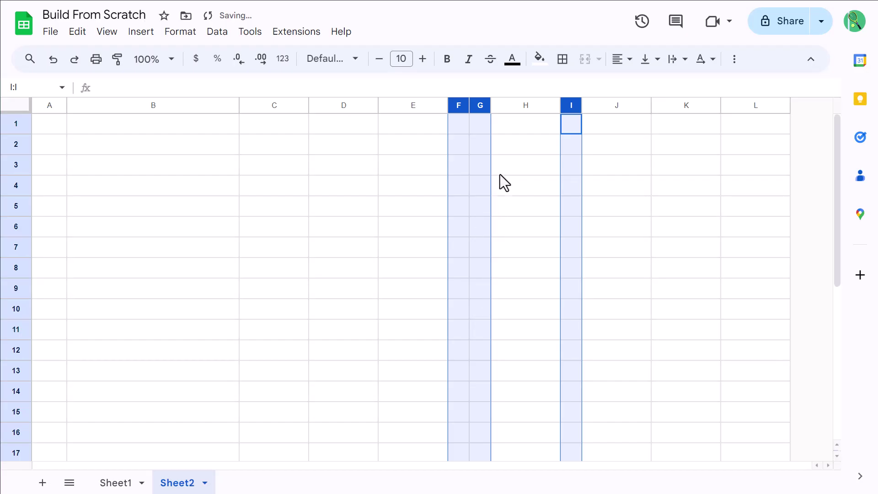
# - Resize columns H and J together to 300 px wide
pyautogui.click(533, 106)
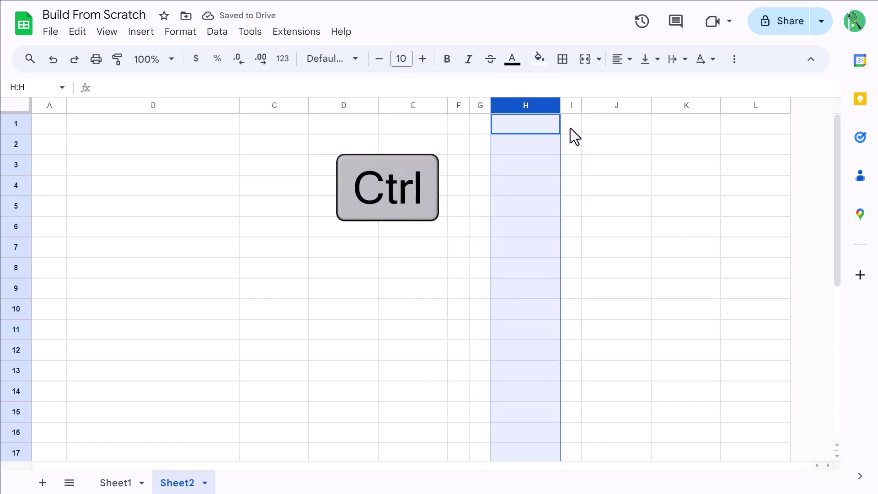
pyautogui.keyDown('ctrl'); pyautogui.click(602, 108); pyautogui.keyUp('ctrl')
pyautogui.rightClick(596, 102)
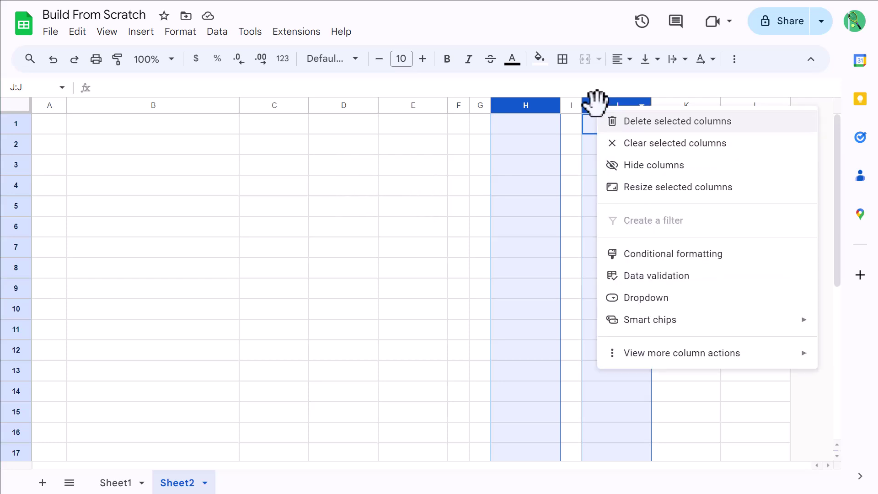
pyautogui.click(645, 188)
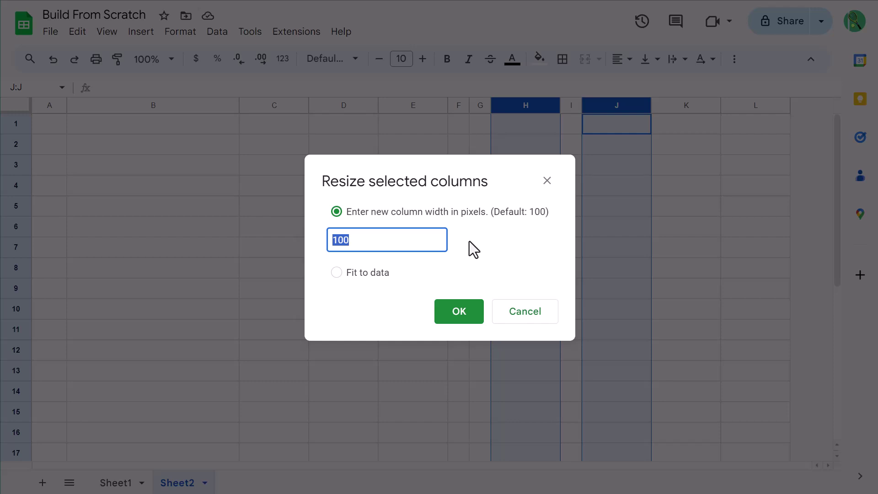
pyautogui.write('300')
pyautogui.click(467, 276)
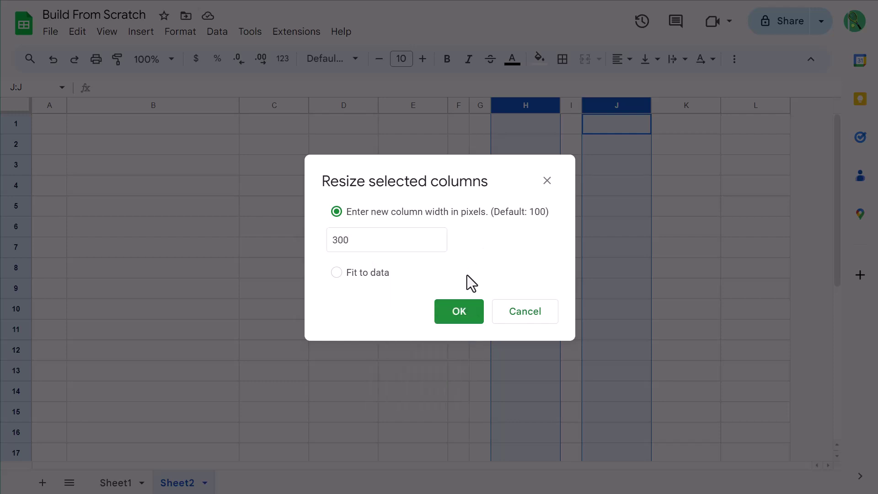
pyautogui.click(459, 312)
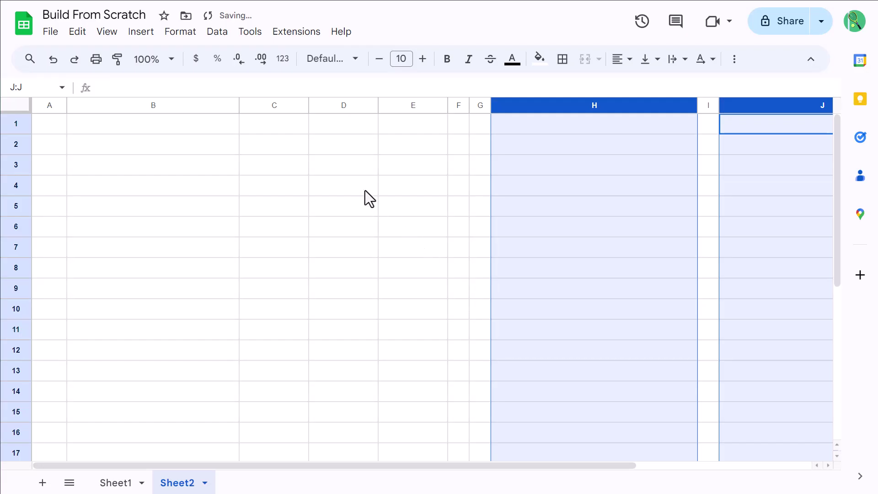
# - Apply Middle vertical alignment to the entire sheet, then select B2
pyautogui.click(18, 107)
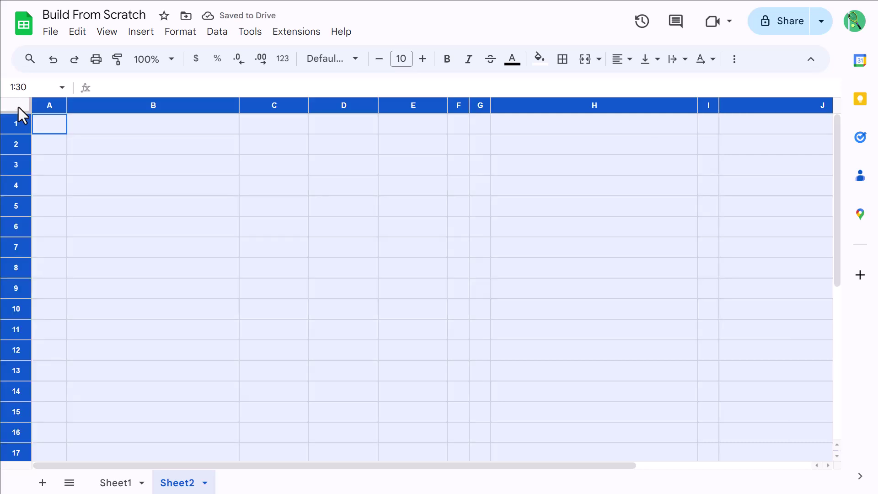
pyautogui.click(647, 60)
pyautogui.click(671, 86)
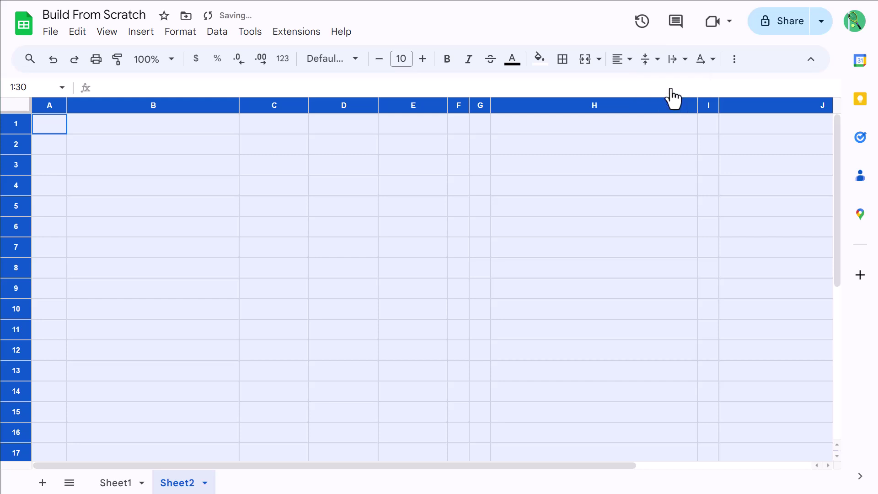
pyautogui.click(145, 143)
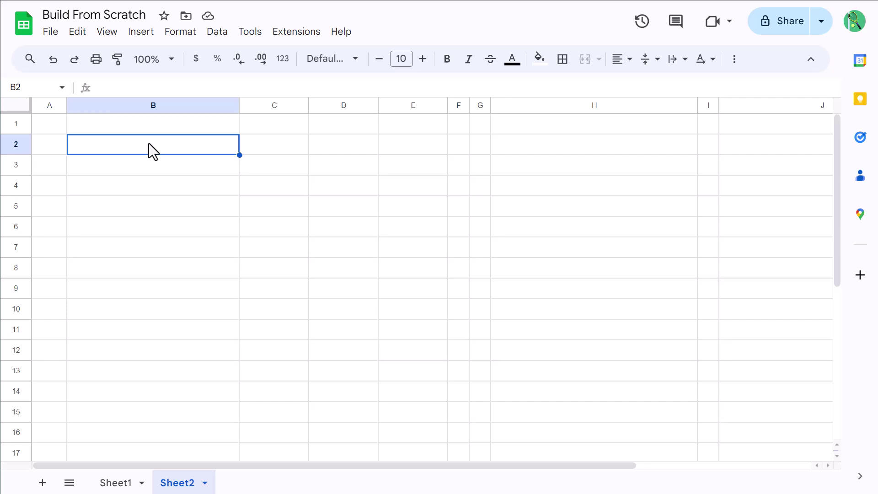
# - Make B2:D2 bold, 12 pt, with a light gray fill
pyautogui.moveTo(149, 143); pyautogui.dragTo(335, 145)
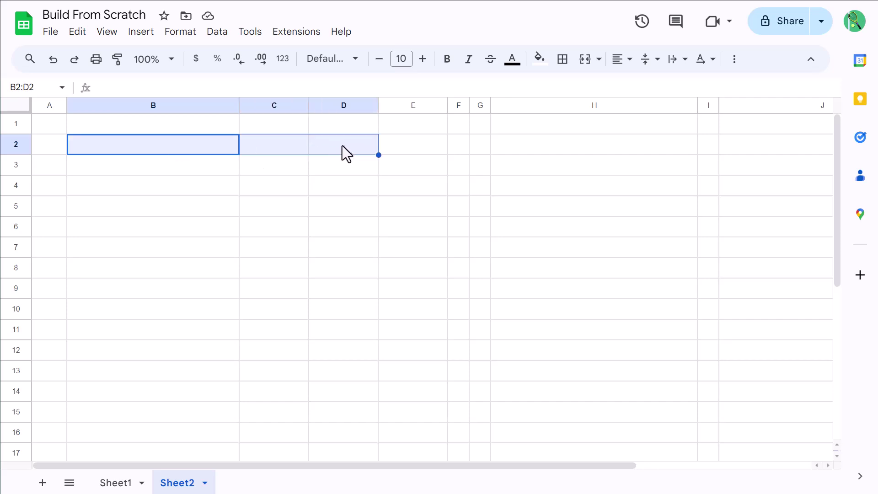
pyautogui.click(423, 60)
pyautogui.click(424, 60)
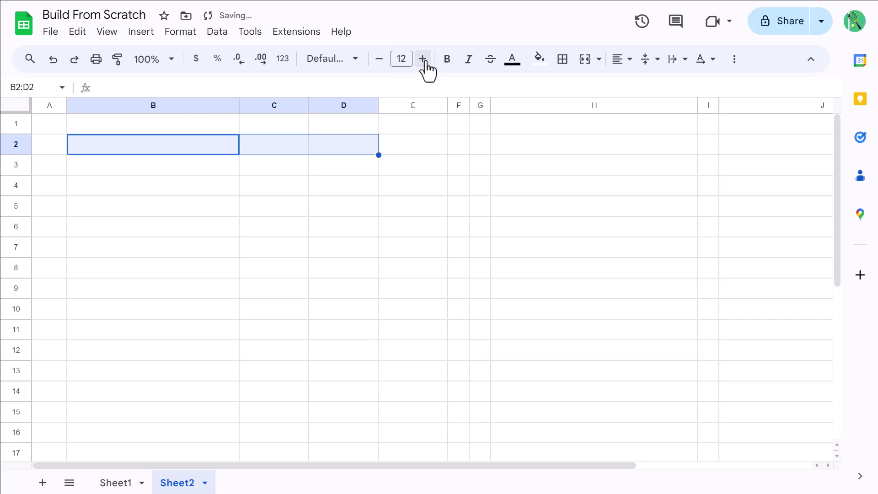
pyautogui.click(448, 60)
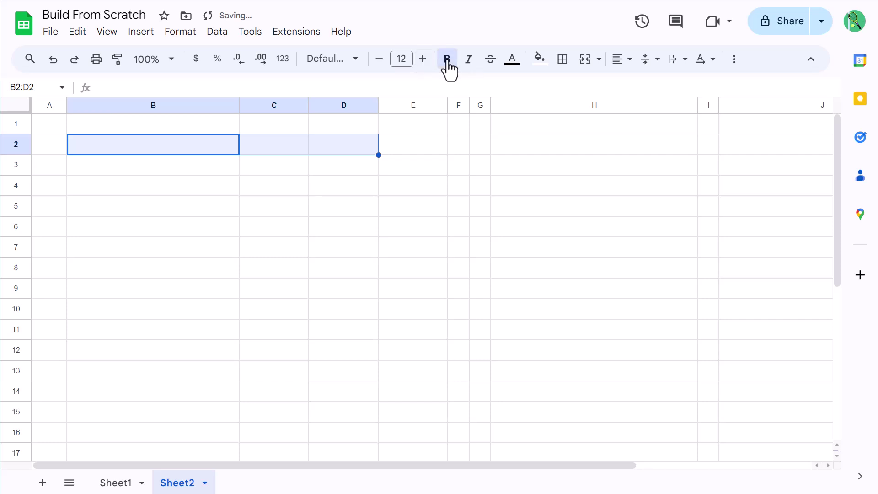
pyautogui.click(544, 71)
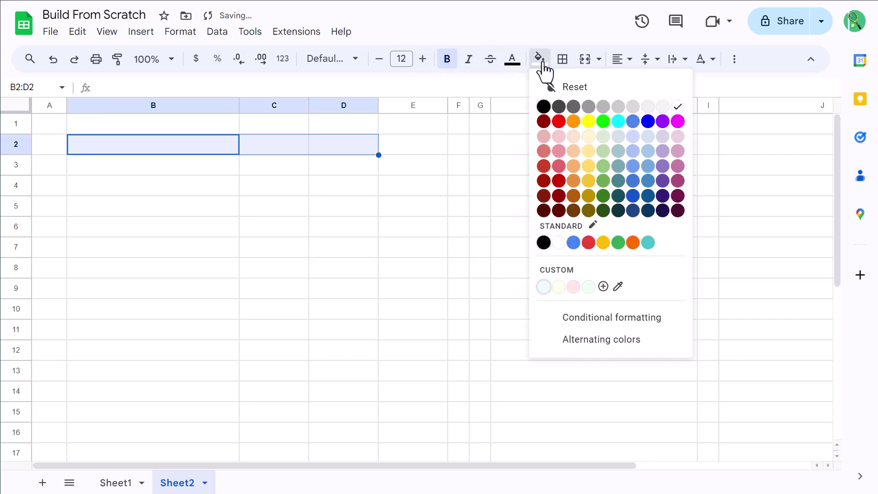
pyautogui.click(633, 108)
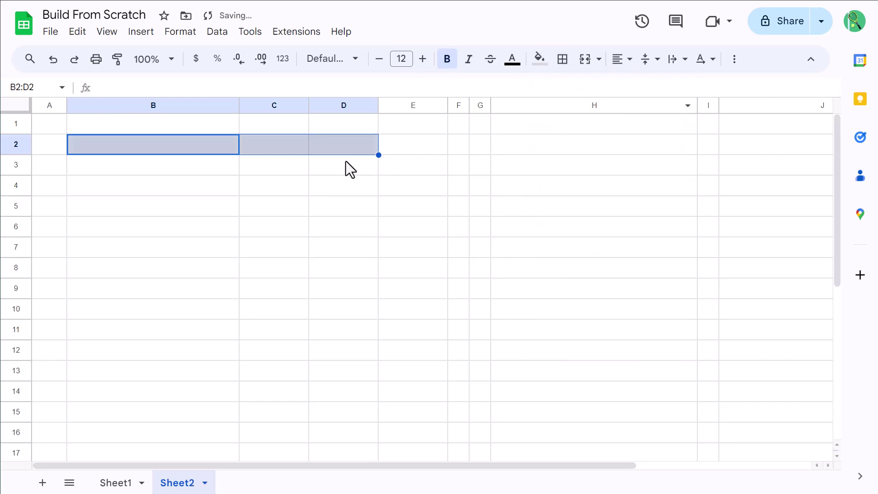
# - Fill B3:D22 with light gray 3
pyautogui.moveTo(167, 171); pyautogui.dragTo(368, 266)
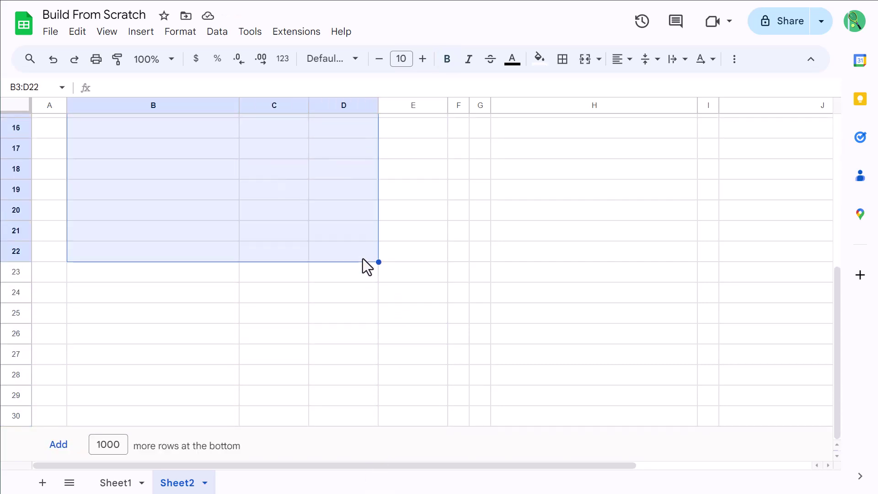
pyautogui.click(542, 62)
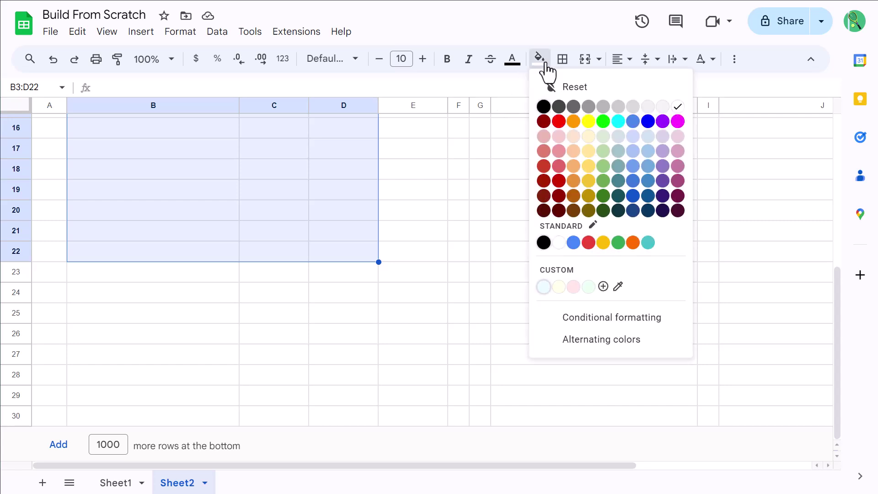
pyautogui.click(663, 108)
pyautogui.scroll(5, 474, 229)
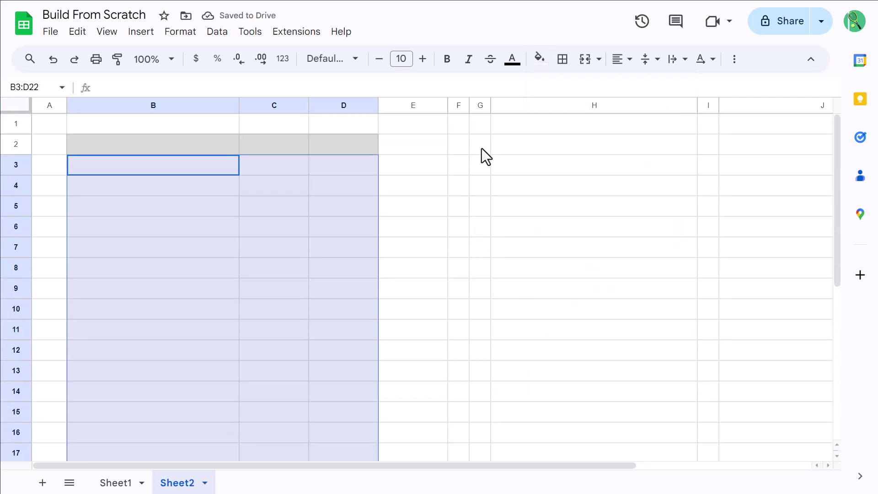
# - Make G2:H2 a merged, centred, bold 12-pt header with light gray 3 fill
pyautogui.moveTo(482, 148); pyautogui.dragTo(525, 149)
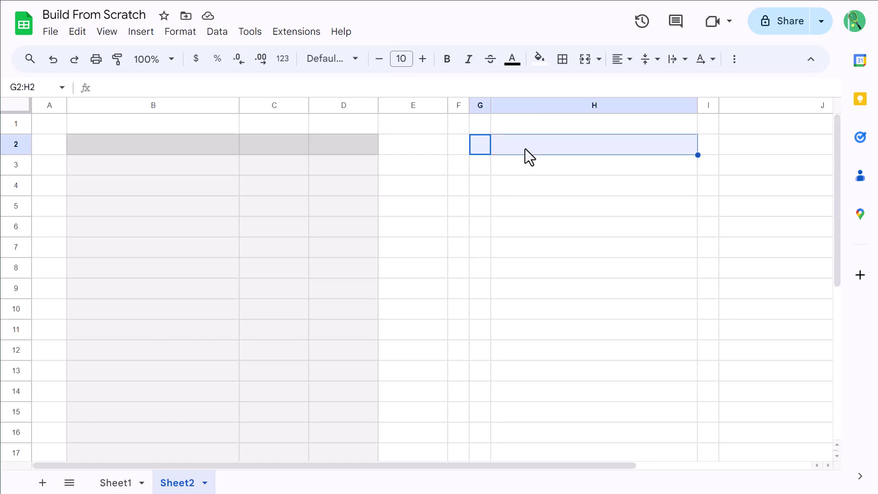
pyautogui.click(423, 61)
pyautogui.click(423, 60)
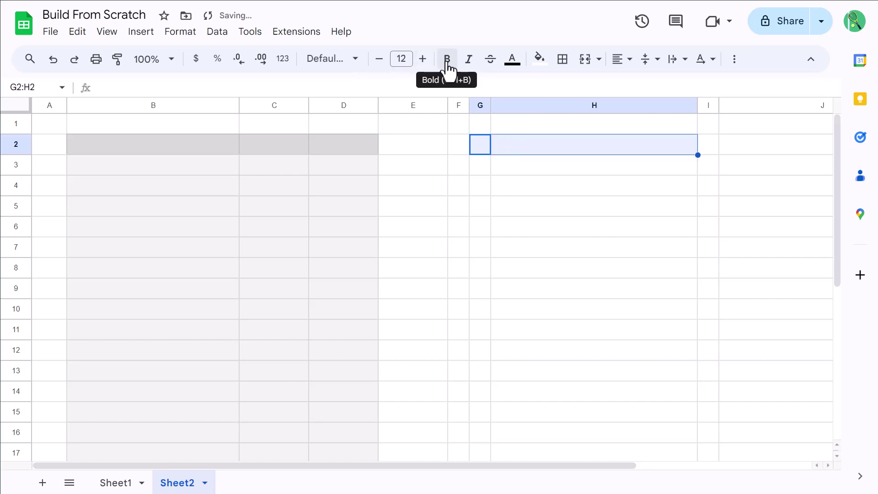
pyautogui.click(448, 71)
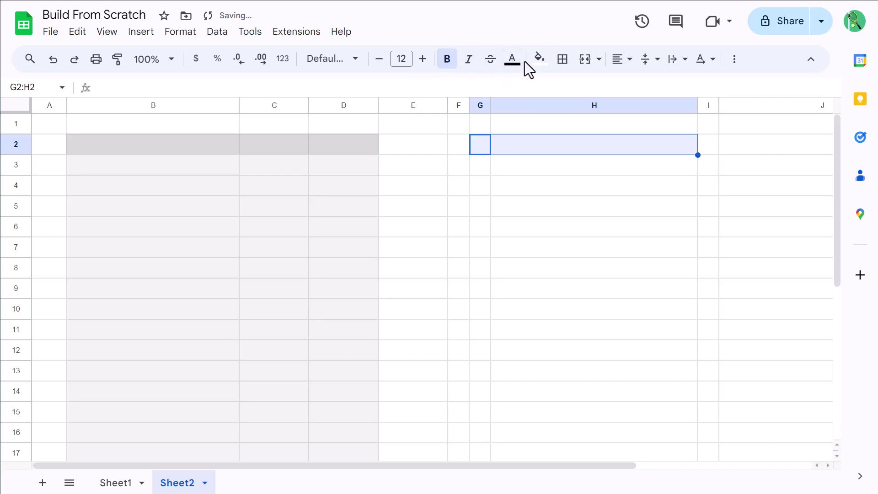
pyautogui.click(540, 59)
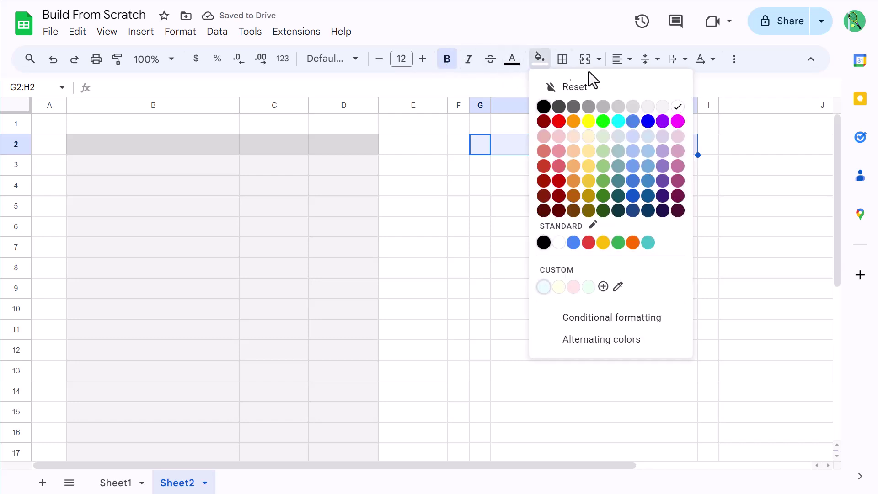
pyautogui.click(664, 110)
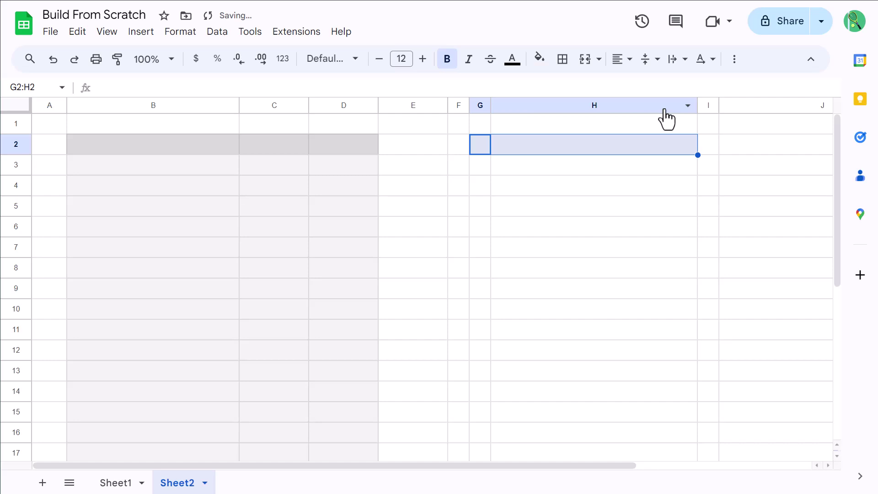
pyautogui.click(585, 67)
pyautogui.click(624, 65)
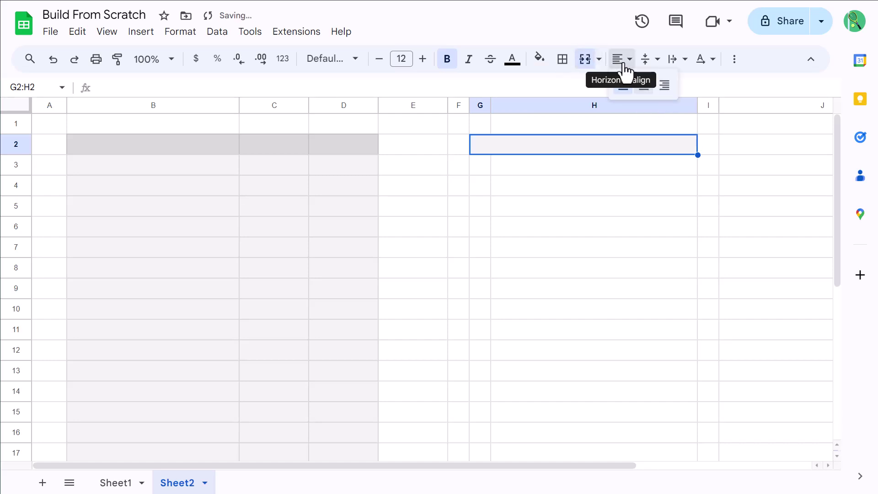
pyautogui.click(644, 87)
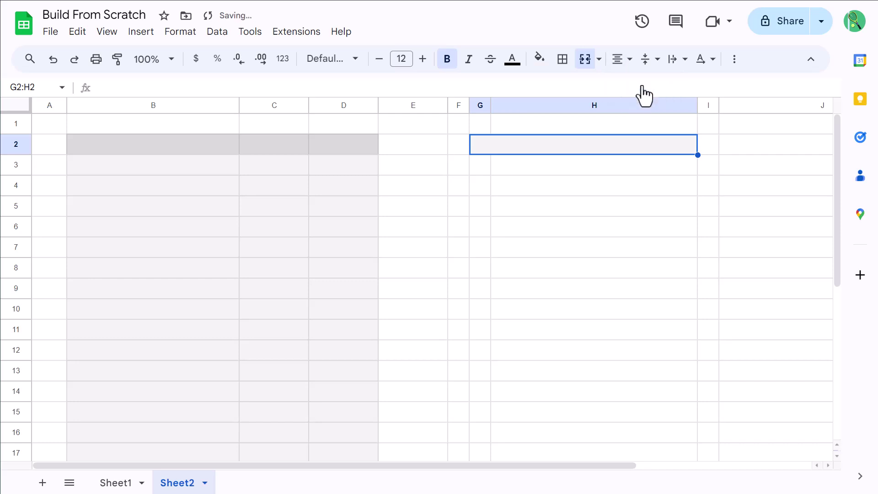
# - Copy the formatted G2:H2 header and paste it into I2:J2
pyautogui.rightClick(542, 146)
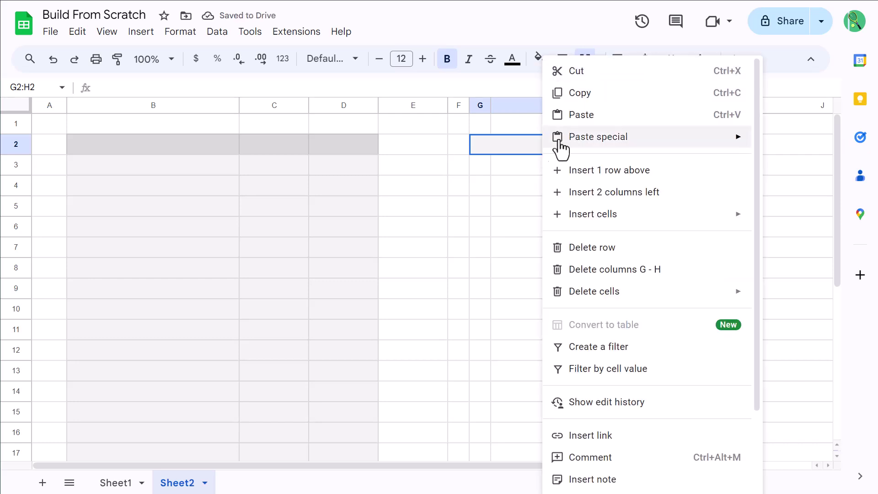
pyautogui.click(610, 101)
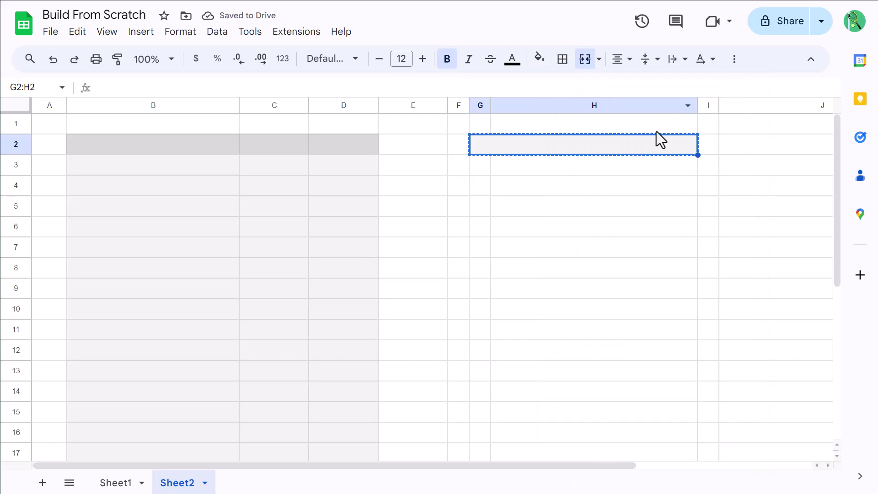
pyautogui.click(708, 145)
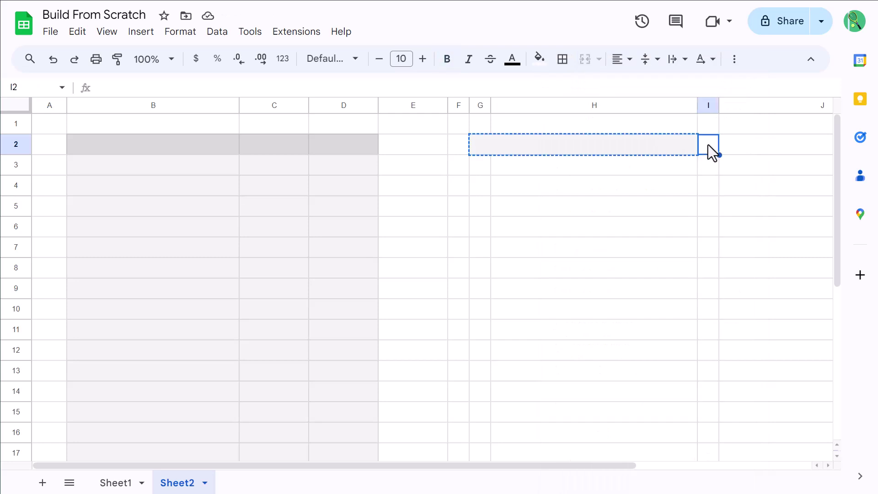
pyautogui.rightClick(712, 151)
pyautogui.click(745, 115)
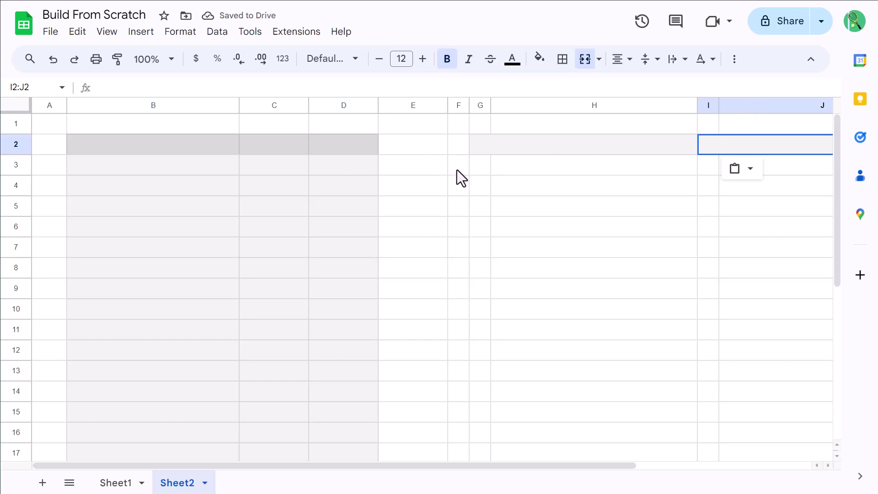
pyautogui.moveTo(457, 169); pyautogui.dragTo(458, 353)
# - Make F3:F12 one bold 12-pt, lightly shaded merged cell with centred, rotated-up text
pyautogui.click(422, 60)
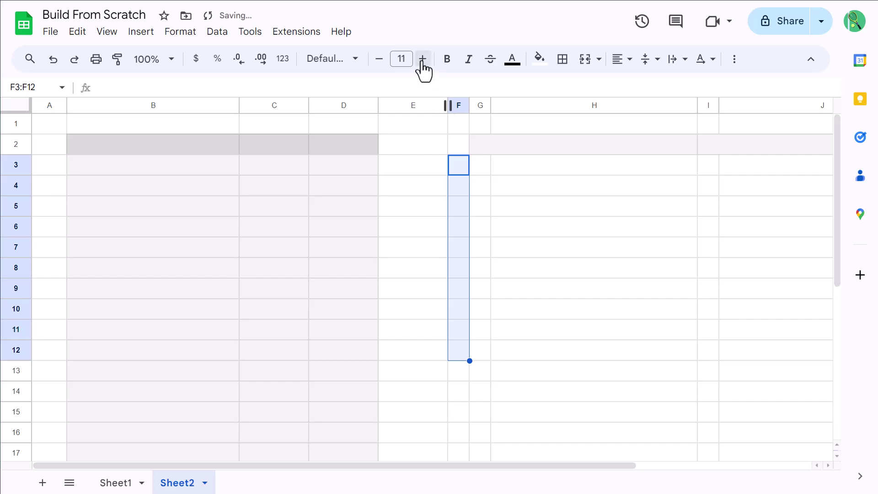
pyautogui.click(423, 61)
pyautogui.click(448, 69)
pyautogui.click(540, 59)
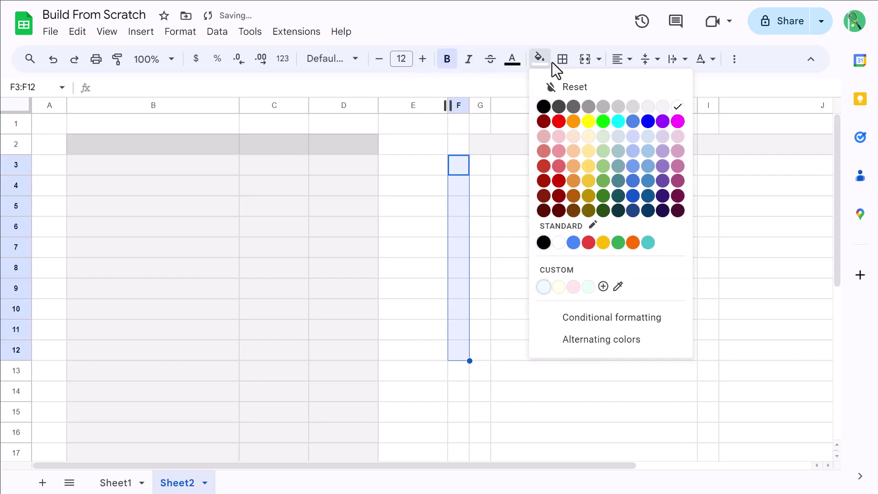
pyautogui.click(666, 107)
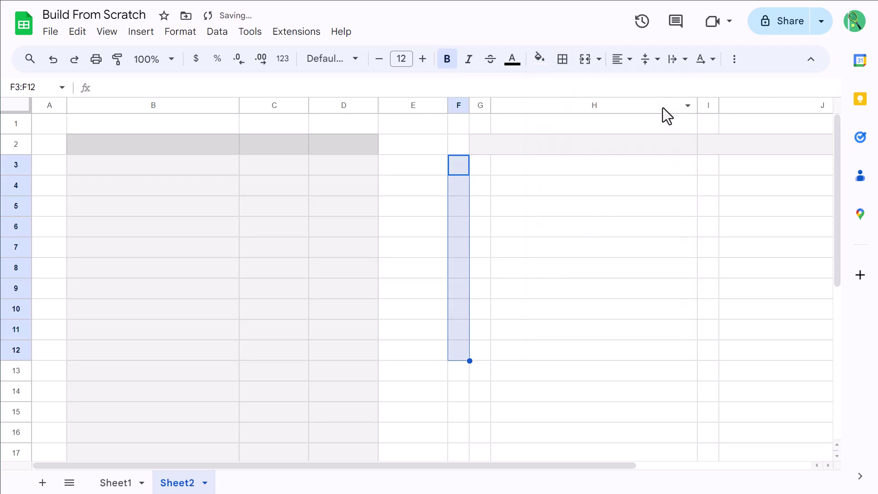
pyautogui.click(585, 59)
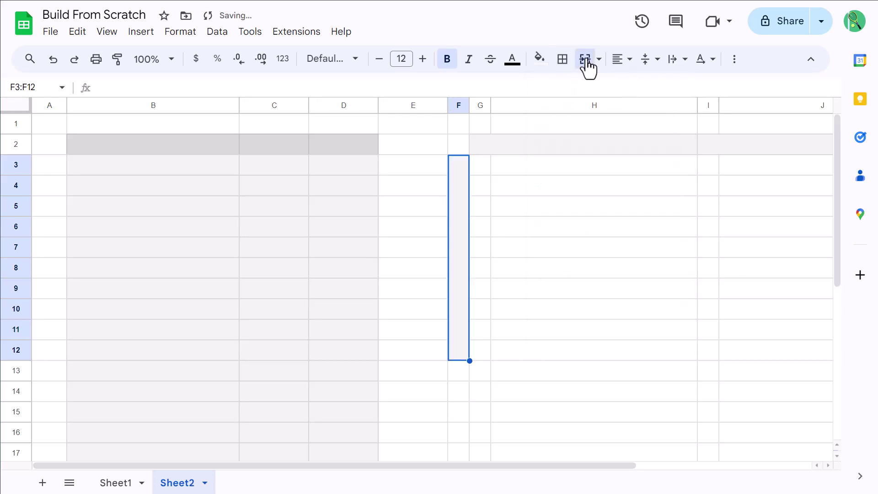
pyautogui.click(624, 69)
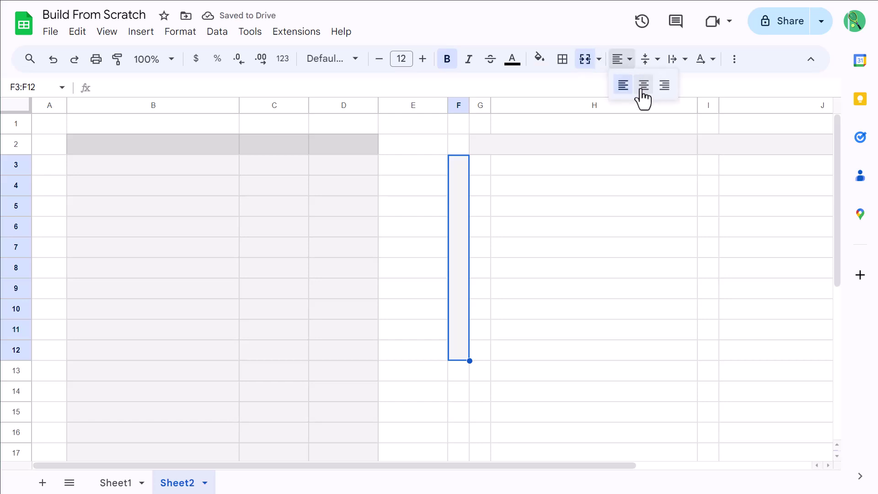
pyautogui.click(642, 86)
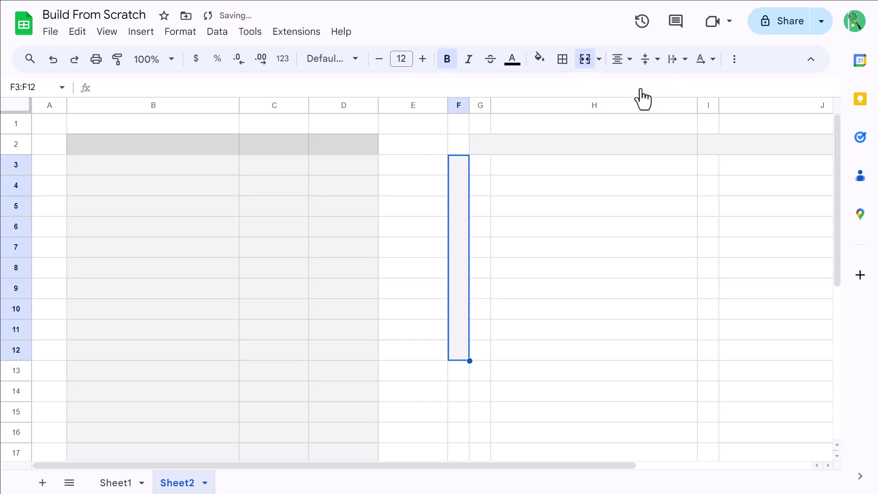
pyautogui.click(711, 69)
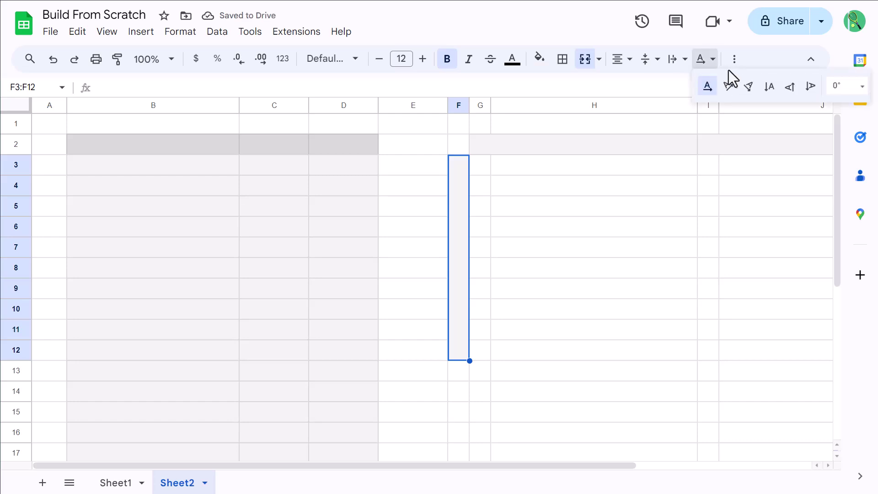
pyautogui.click(790, 89)
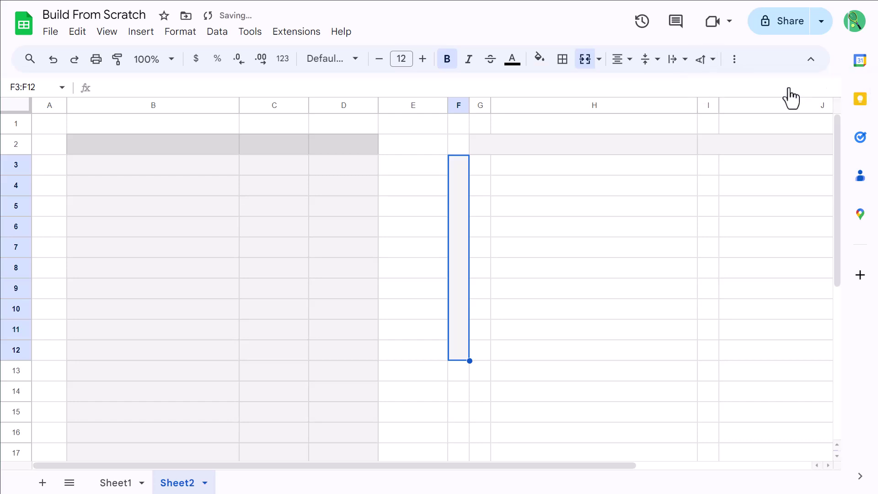
# - Copy the formatted F3:F12 strip and paste it into F13:F22
pyautogui.rightClick(460, 181)
pyautogui.click(528, 96)
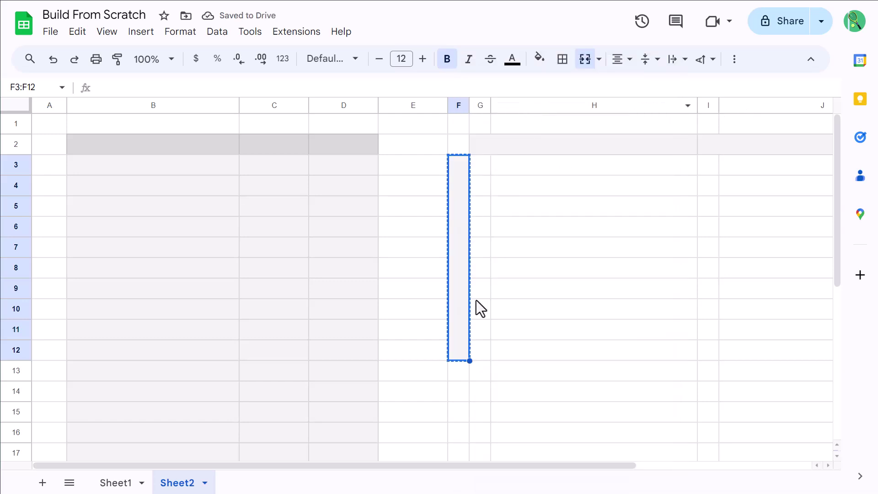
pyautogui.click(456, 372)
pyautogui.rightClick(455, 372)
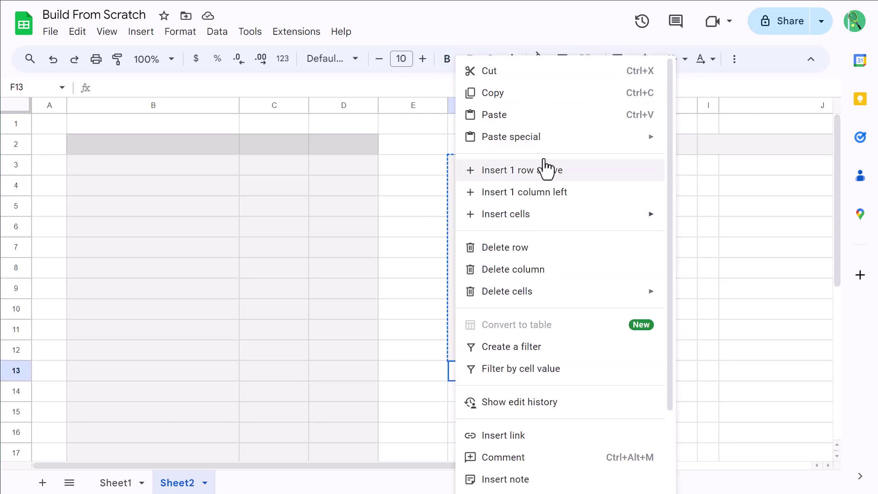
pyautogui.click(567, 120)
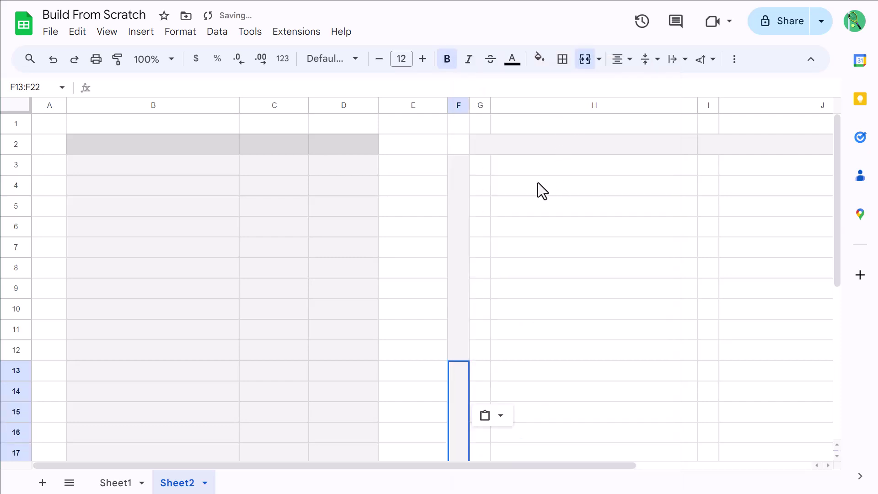
# - Fill G3:H12 with the custom hex colour E6F9FF
pyautogui.moveTo(481, 165); pyautogui.dragTo(534, 357)
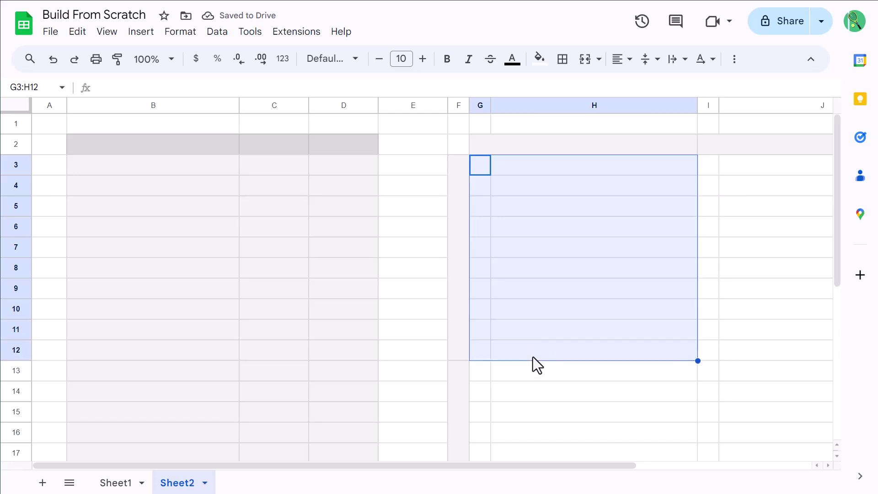
pyautogui.click(540, 58)
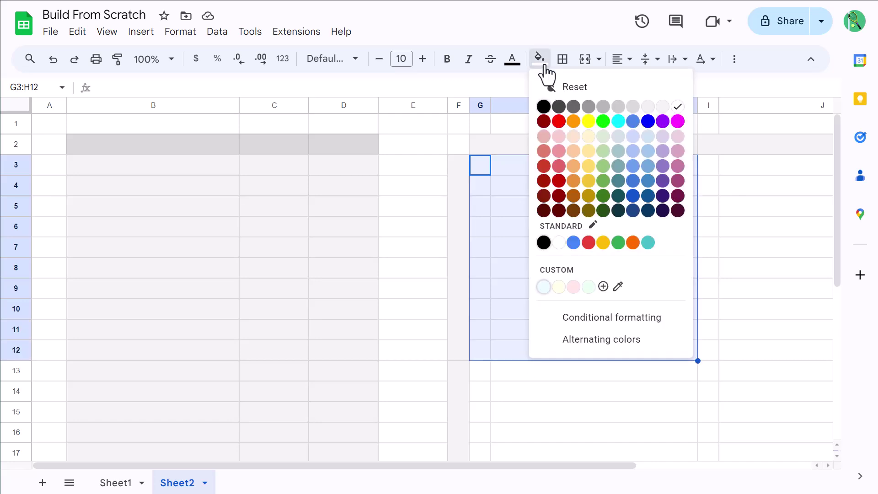
pyautogui.click(604, 287)
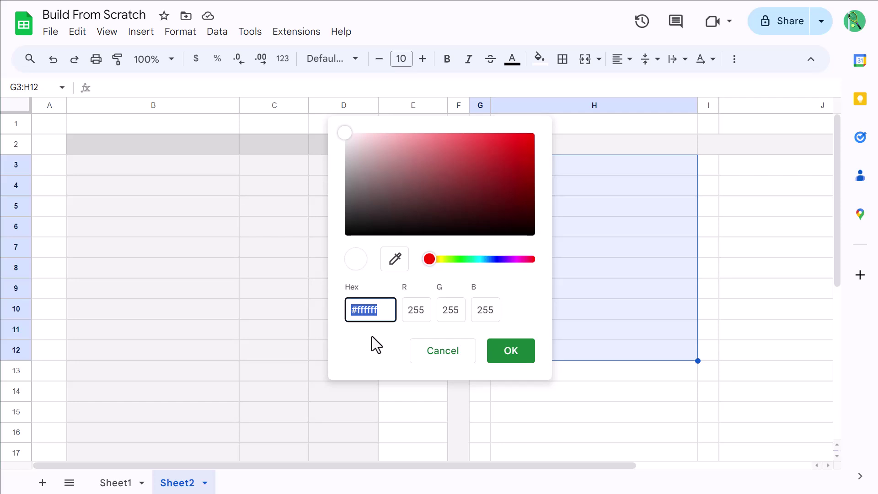
pyautogui.write('E6F')
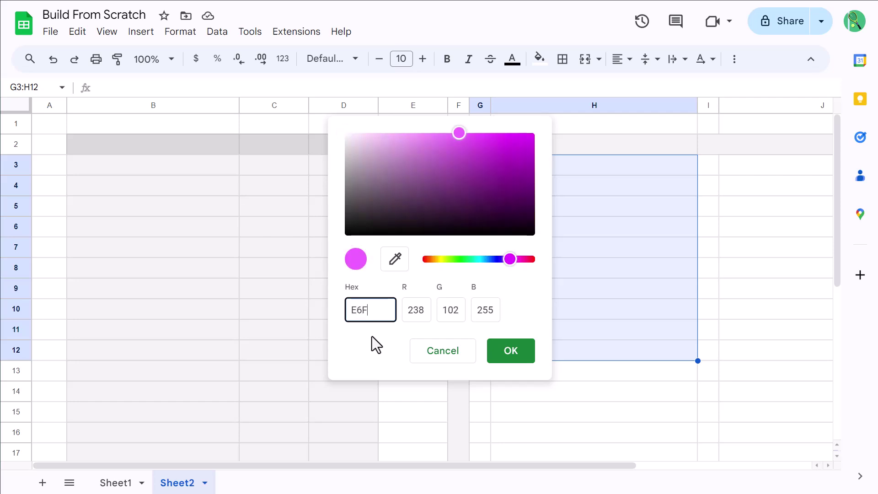
pyautogui.write('9FF')
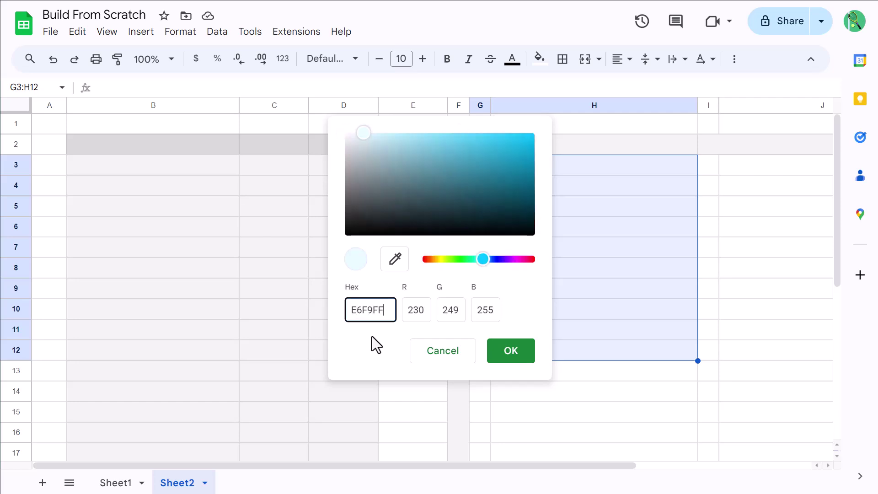
pyautogui.click(511, 353)
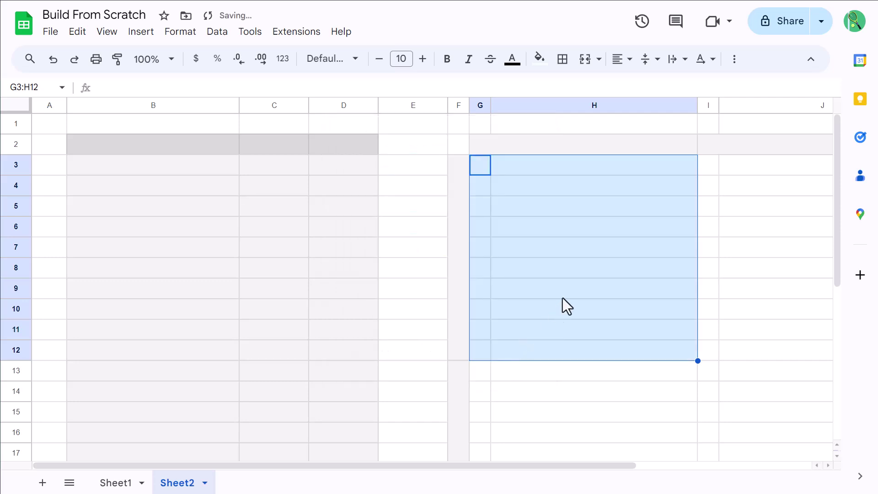
# - Fill I3:J12 with the custom hex colour FFFFE6
pyautogui.moveTo(710, 168); pyautogui.dragTo(753, 349)
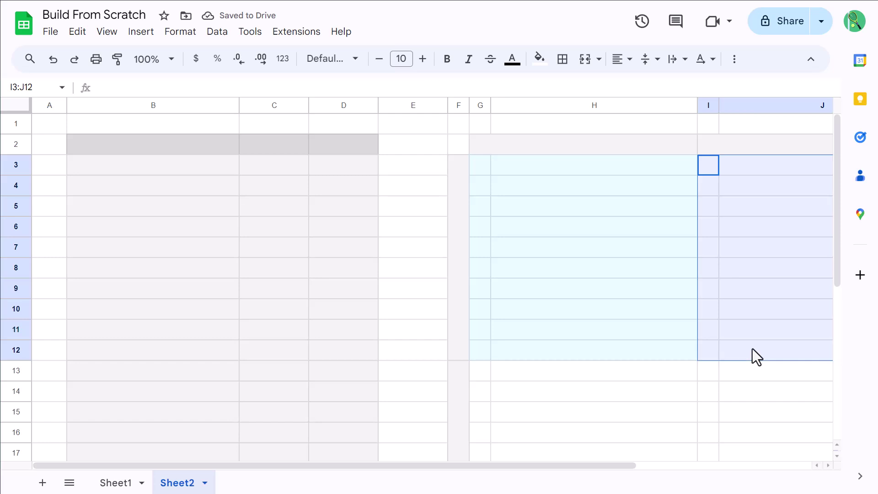
pyautogui.click(540, 60)
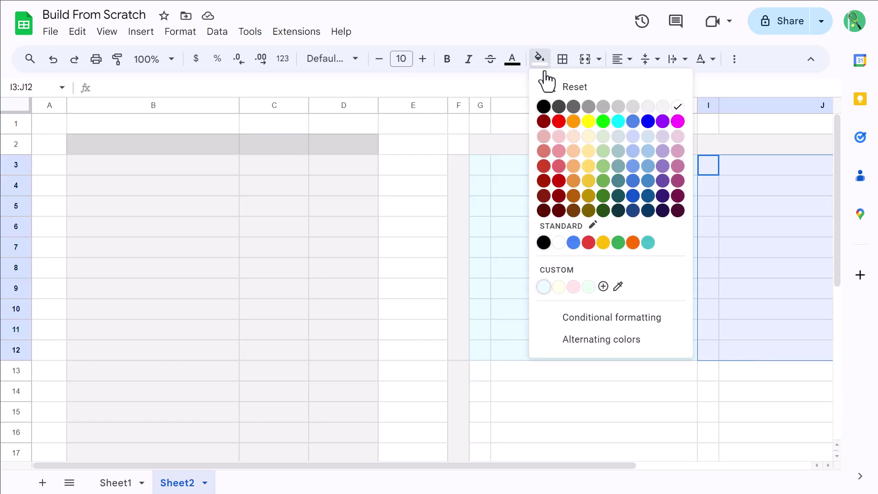
pyautogui.click(604, 286)
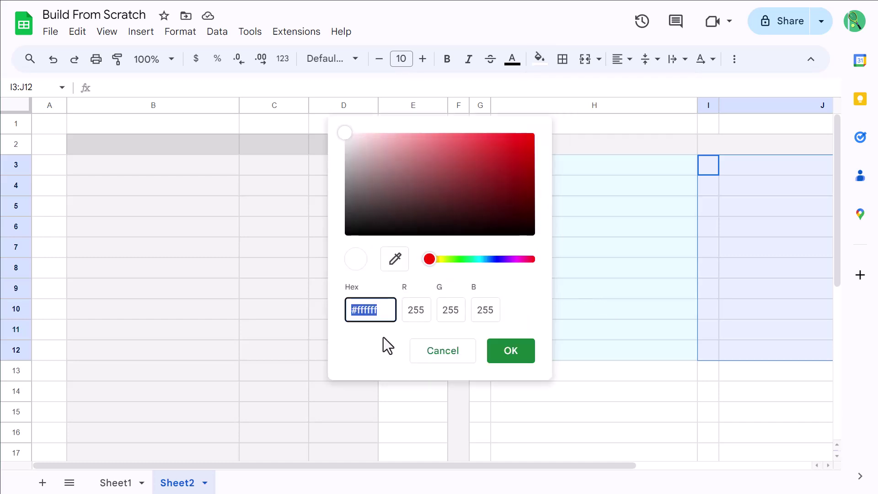
pyautogui.write('FFFF')
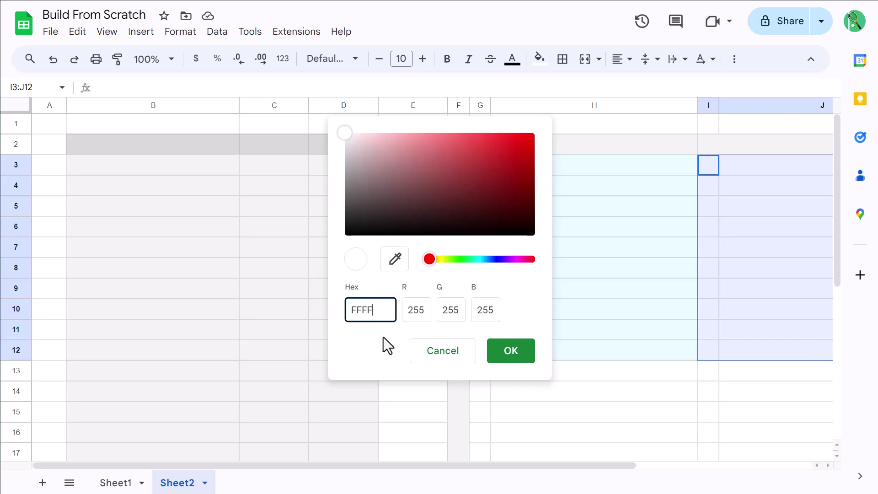
pyautogui.write('E6')
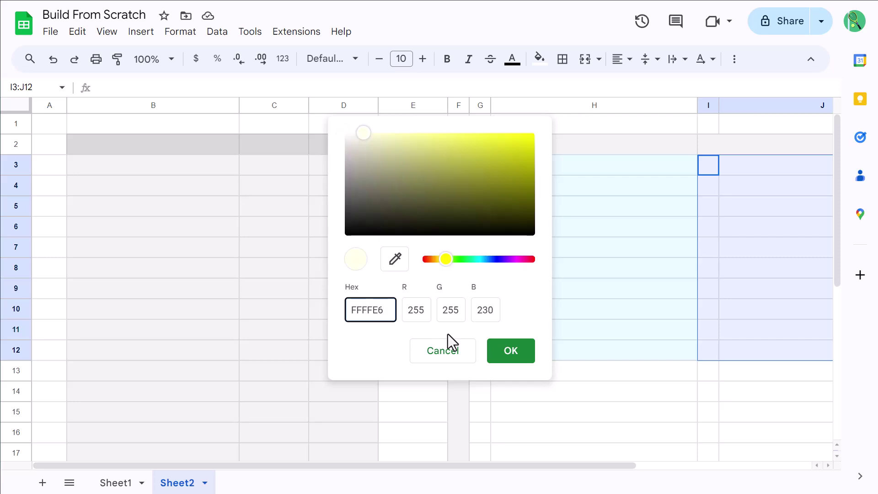
pyautogui.click(508, 351)
pyautogui.scroll(-3, 535, 279)
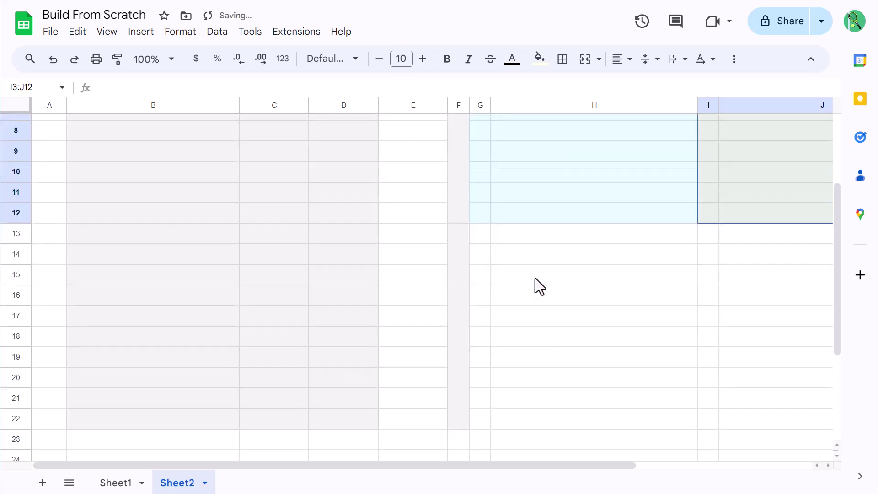
# - Fill G13:H22 with the custom hex colour FFE6E6
pyautogui.moveTo(480, 234); pyautogui.dragTo(520, 421)
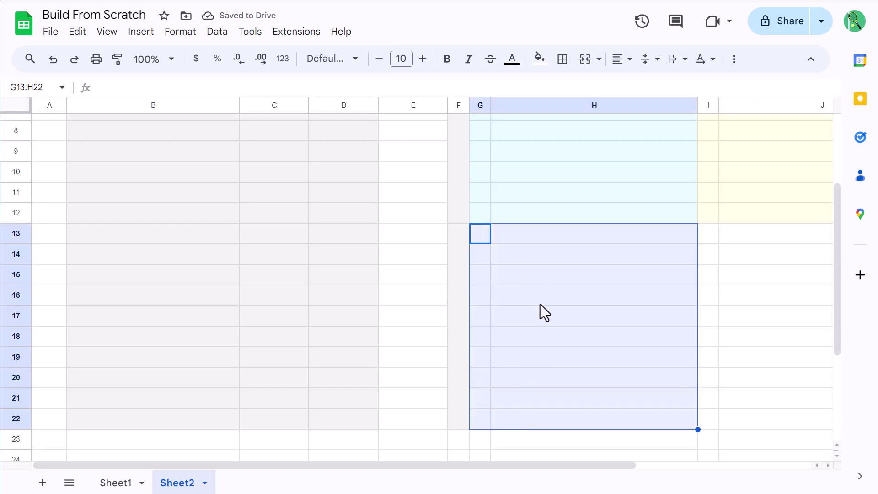
pyautogui.click(540, 61)
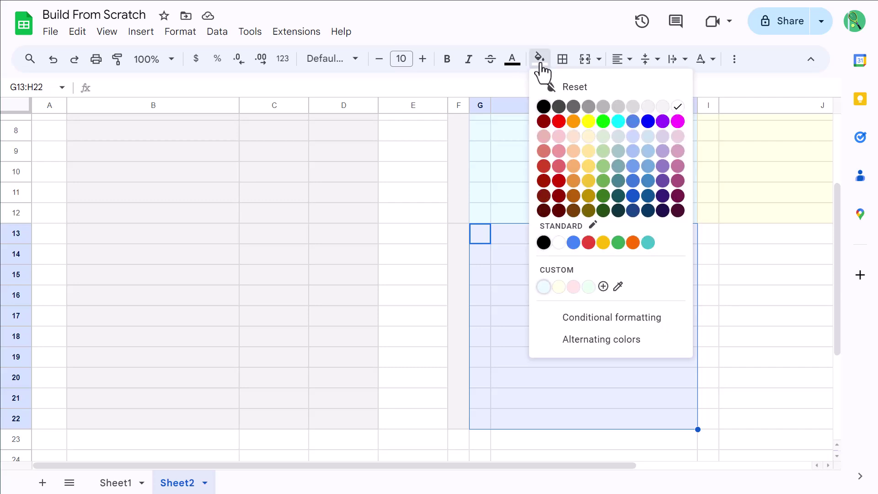
pyautogui.click(604, 288)
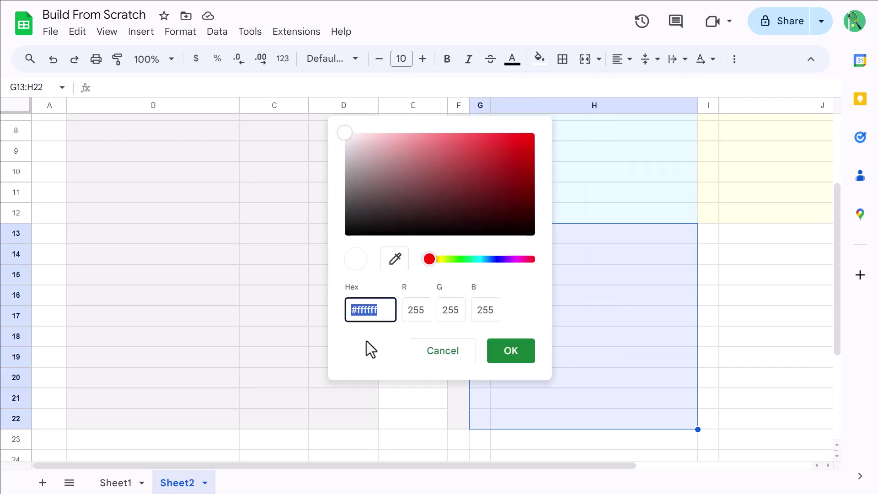
pyautogui.write('FF')
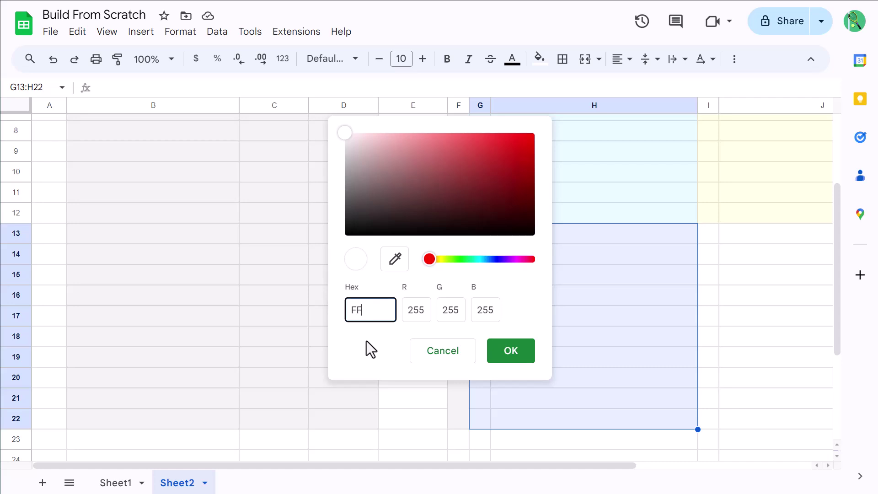
pyautogui.write('E6E6')
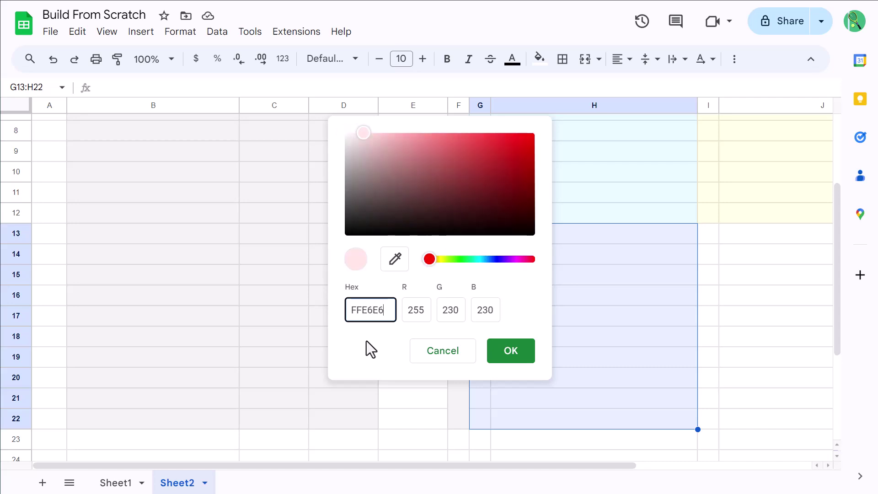
pyautogui.click(512, 352)
pyautogui.hscroll(5, 528, 350)
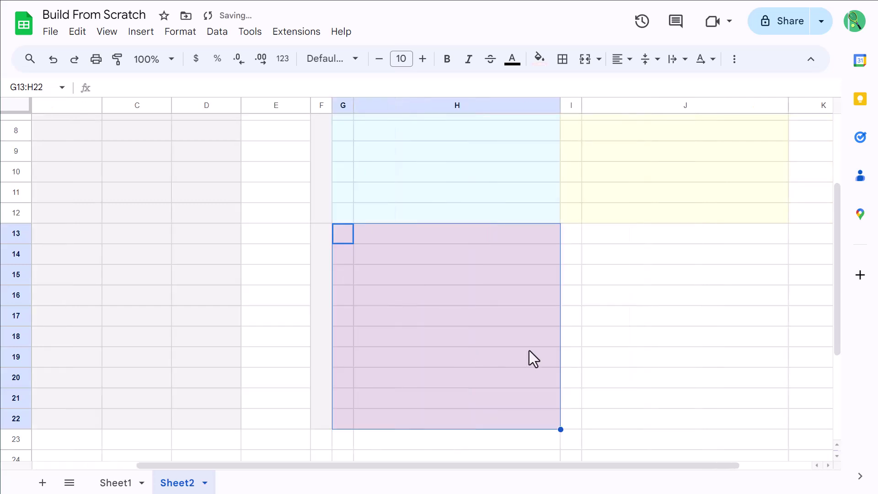
# - Fill I13:J22 with custom hex colour E6FFEE, then deselect and return to the sheet's top
pyautogui.moveTo(503, 235); pyautogui.dragTo(552, 420)
pyautogui.click(540, 61)
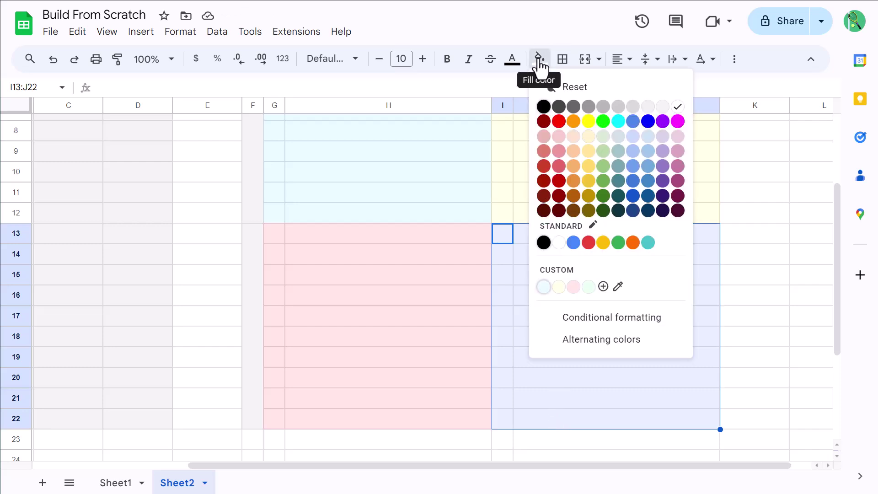
pyautogui.click(603, 287)
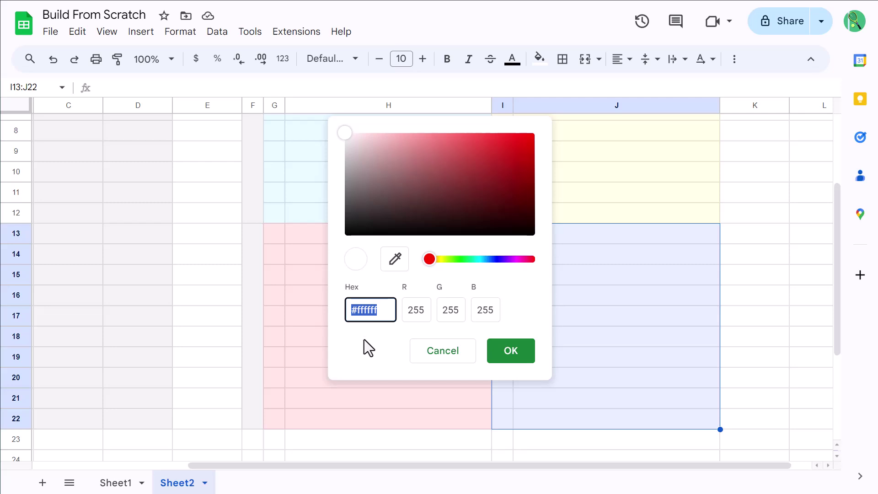
pyautogui.write('E6FF')
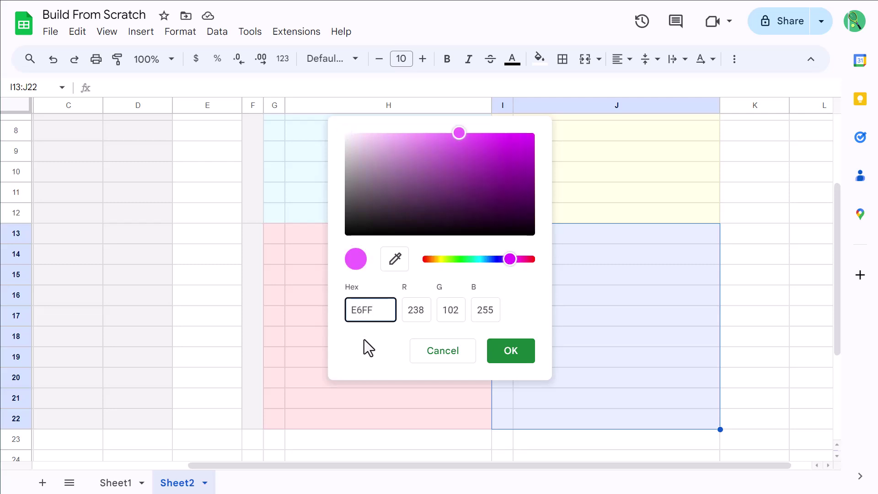
pyautogui.write('EE')
pyautogui.click(517, 354)
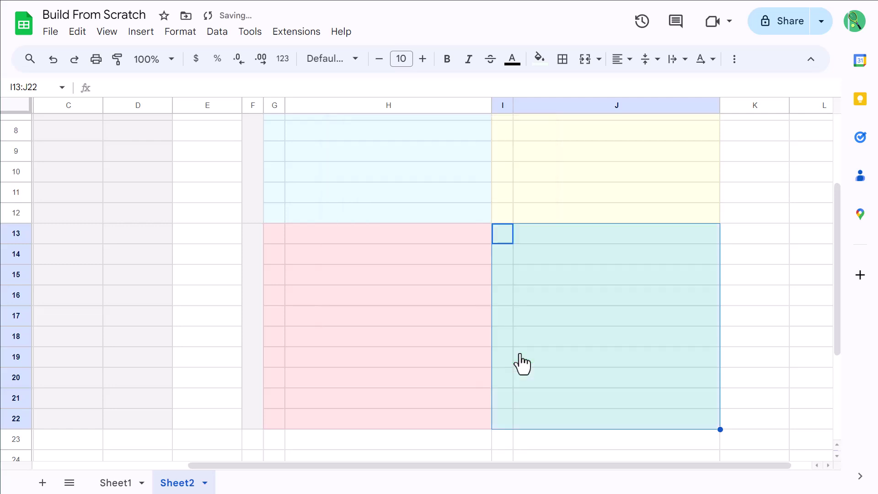
pyautogui.click(530, 336)
pyautogui.scroll(3, 528, 337)
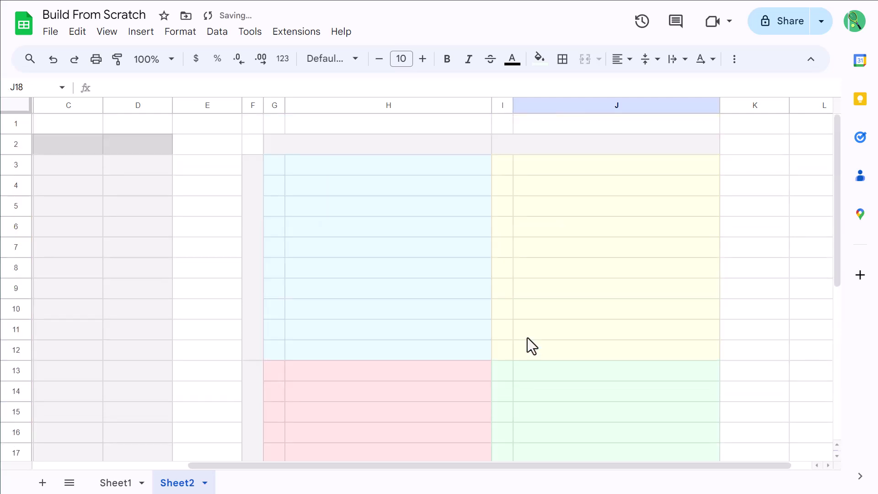
pyautogui.hscroll(-5, 514, 434)
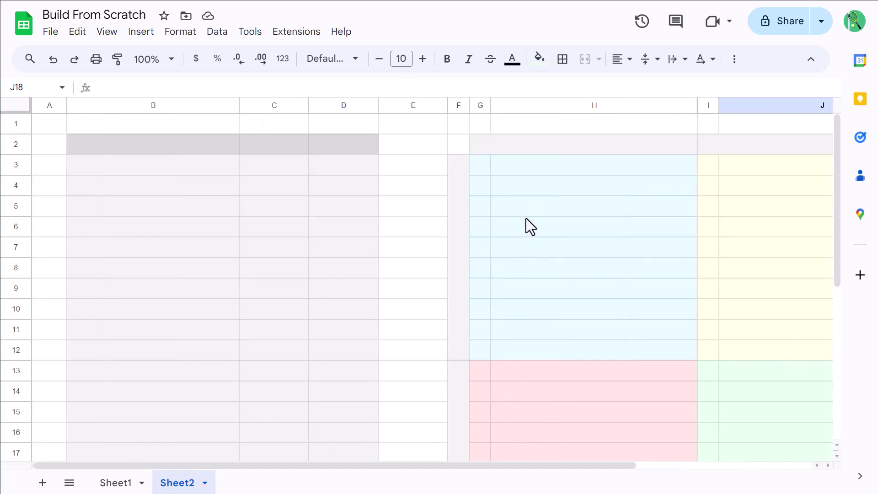
# - Apply white all-cell borders to the B2:D22 task table
pyautogui.click(140, 146)
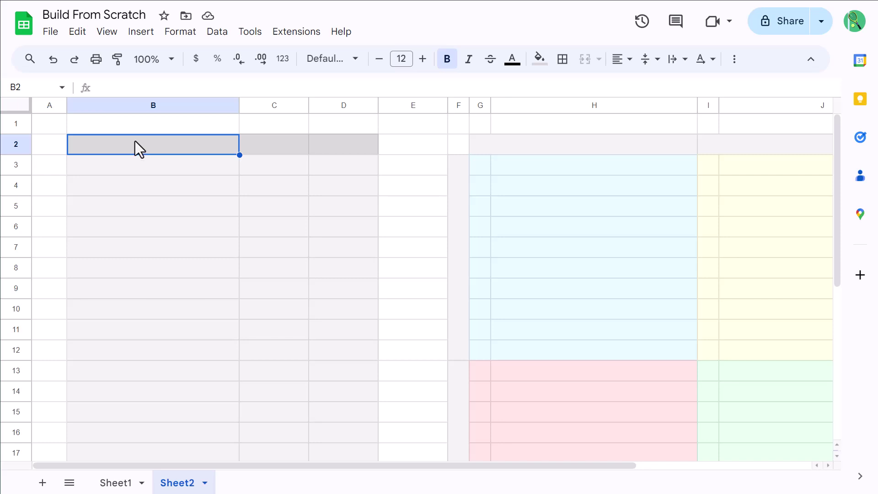
pyautogui.moveTo(136, 142); pyautogui.dragTo(381, 339)
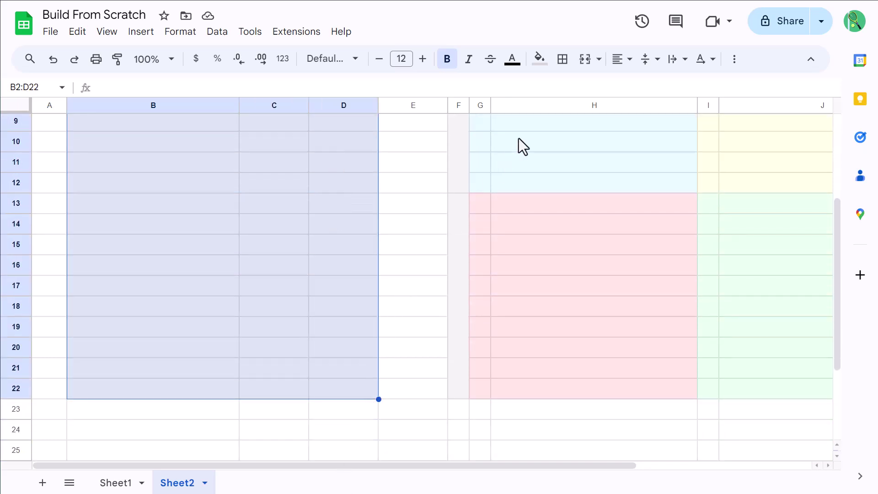
pyautogui.click(564, 66)
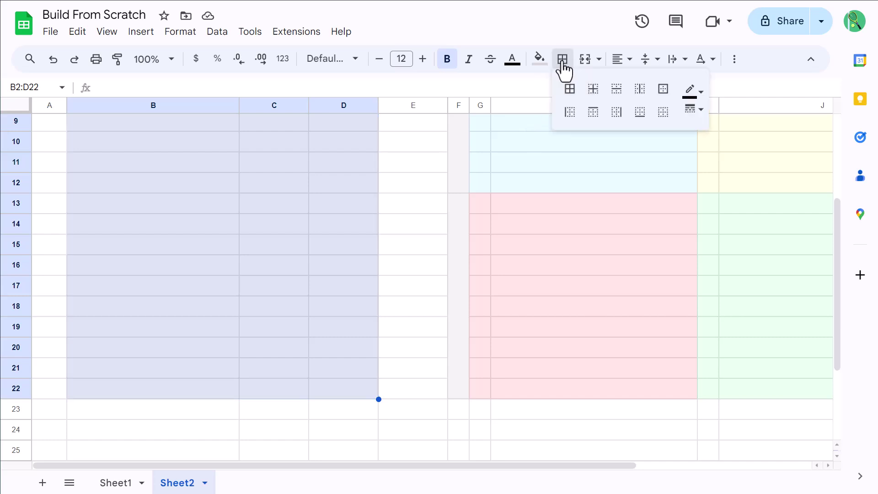
pyautogui.click(691, 91)
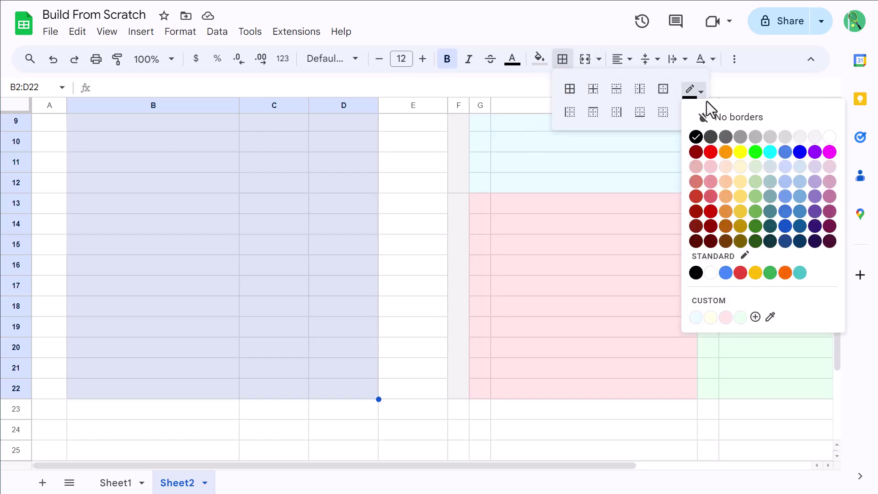
pyautogui.click(829, 137)
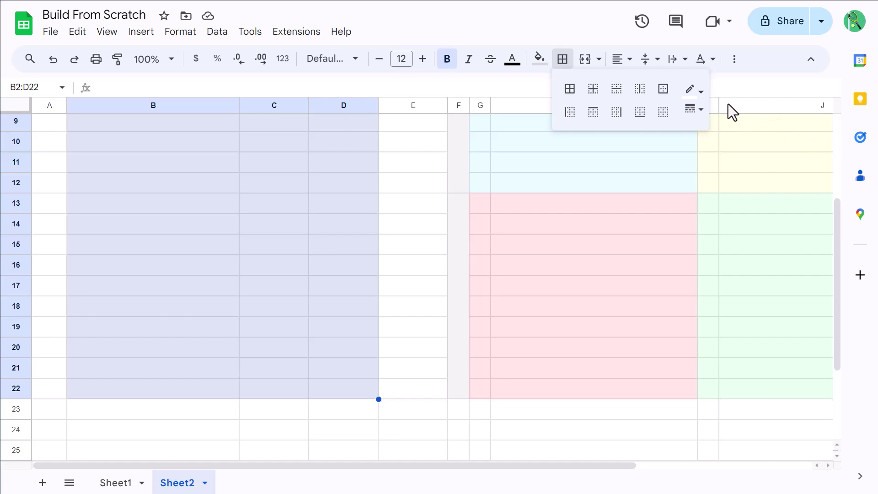
pyautogui.click(570, 90)
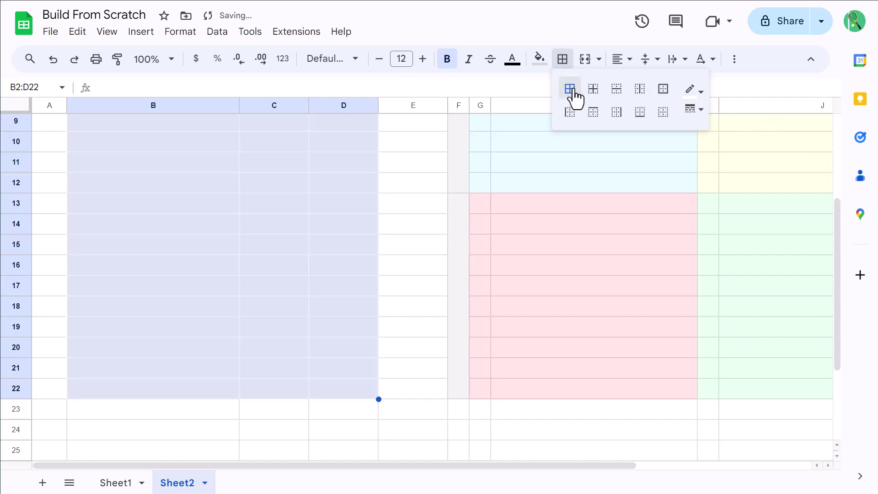
pyautogui.click(551, 96)
pyautogui.scroll(3, 509, 188)
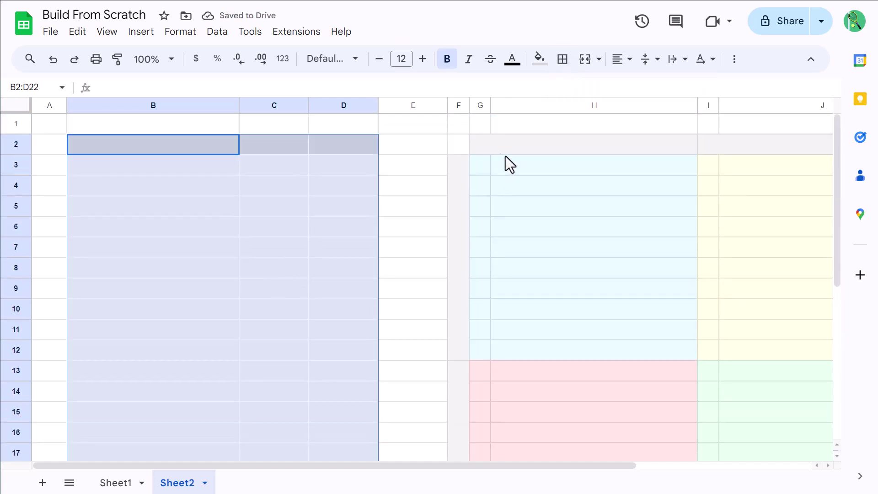
# - Add all borders in the chosen line style to the G2:J2 header row
pyautogui.moveTo(486, 147); pyautogui.dragTo(723, 152)
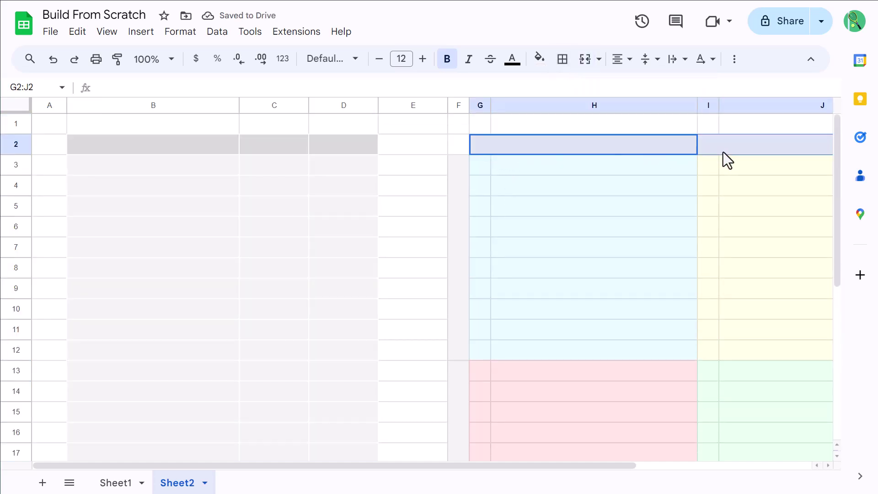
pyautogui.click(562, 59)
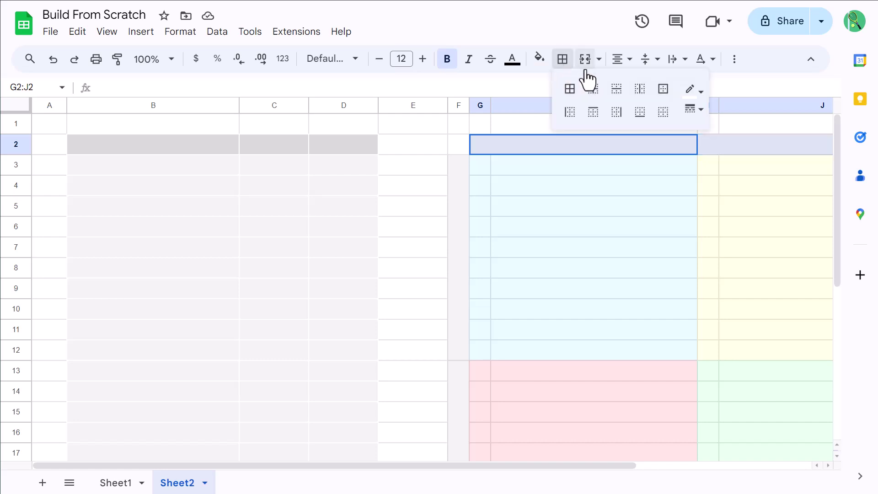
pyautogui.click(697, 113)
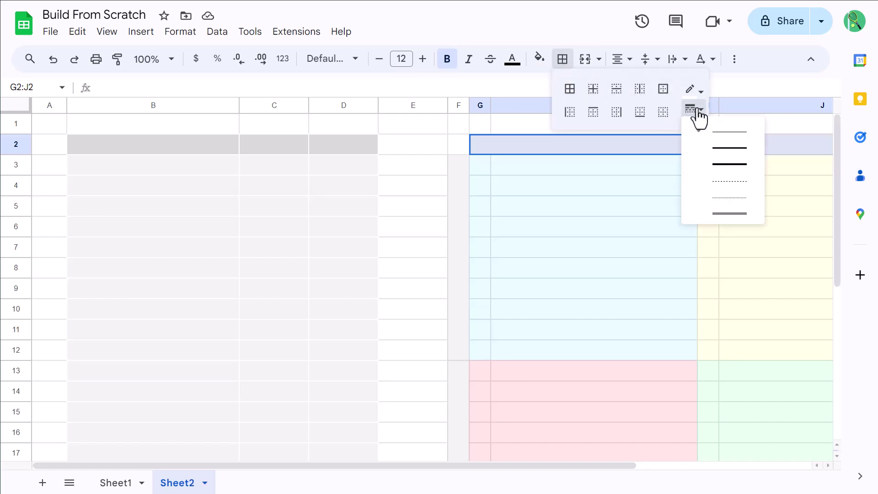
pyautogui.click(716, 149)
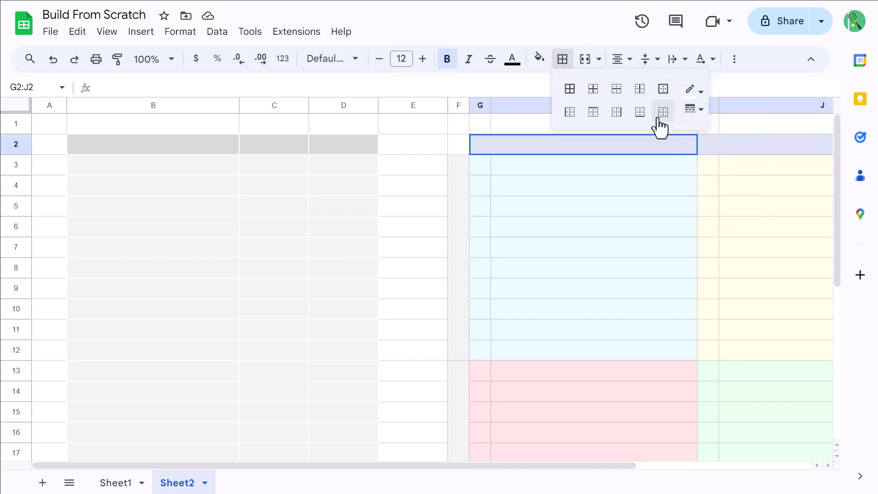
pyautogui.click(571, 94)
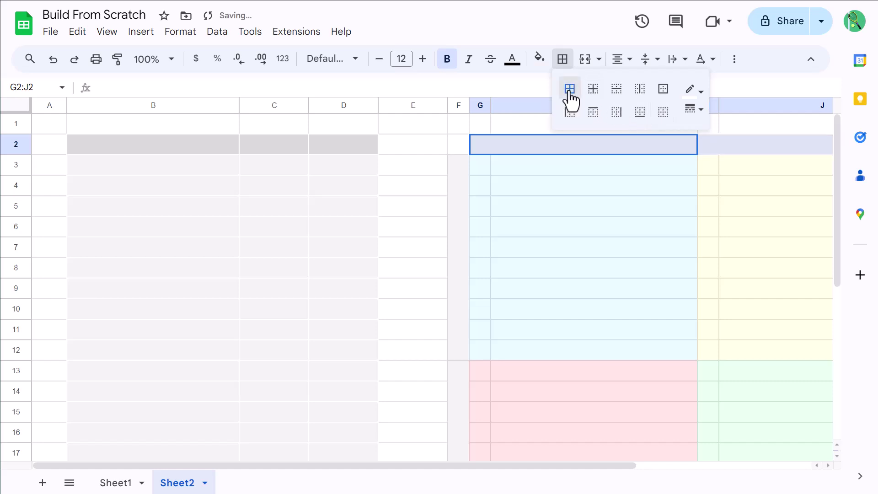
pyautogui.click(563, 61)
# - Add all borders to the F3:F22 side strip
pyautogui.moveTo(455, 158); pyautogui.dragTo(457, 390)
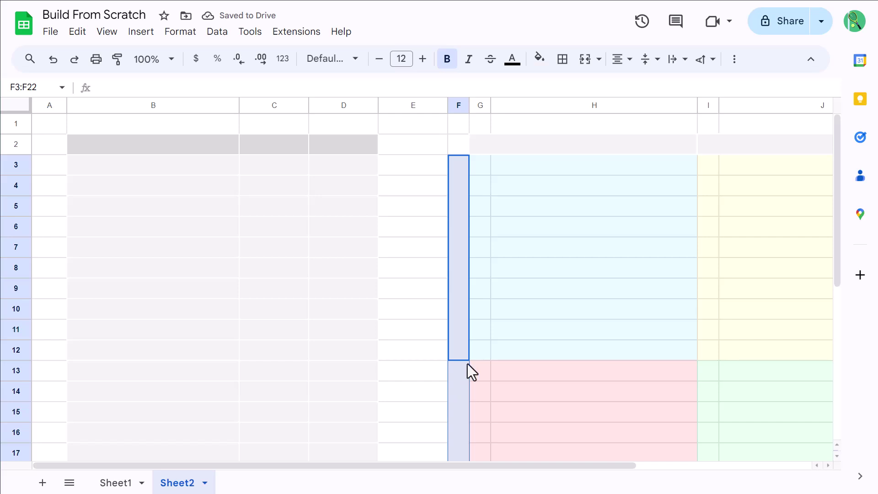
pyautogui.click(564, 60)
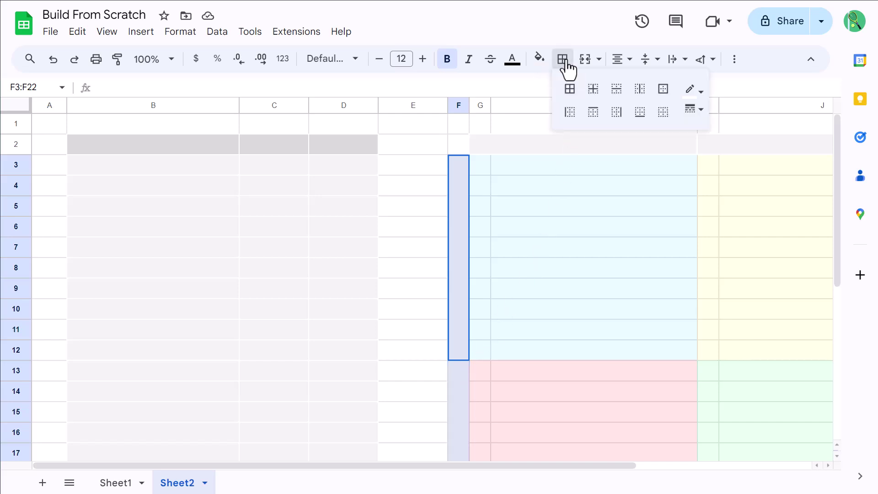
pyautogui.click(571, 92)
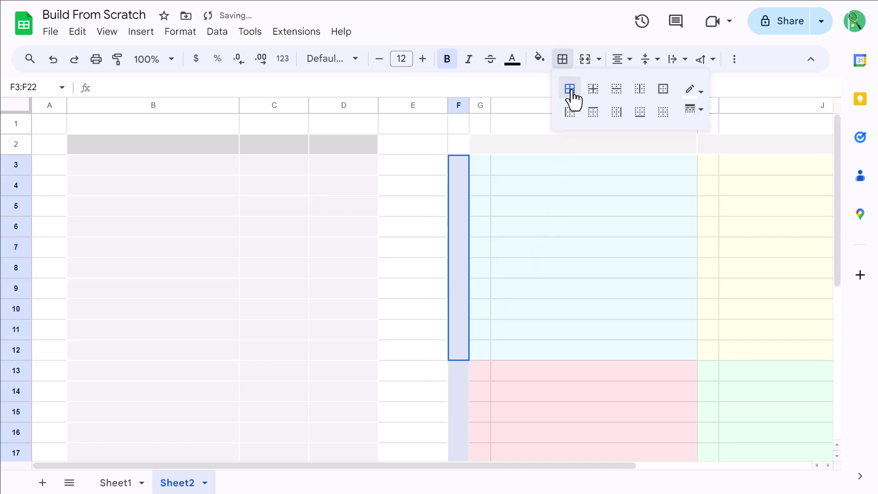
pyautogui.click(563, 64)
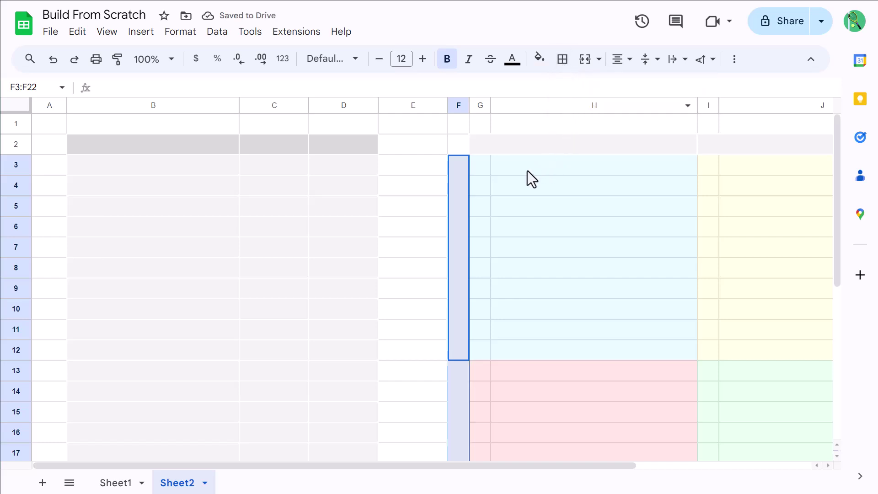
pyautogui.moveTo(480, 167); pyautogui.dragTo(537, 360)
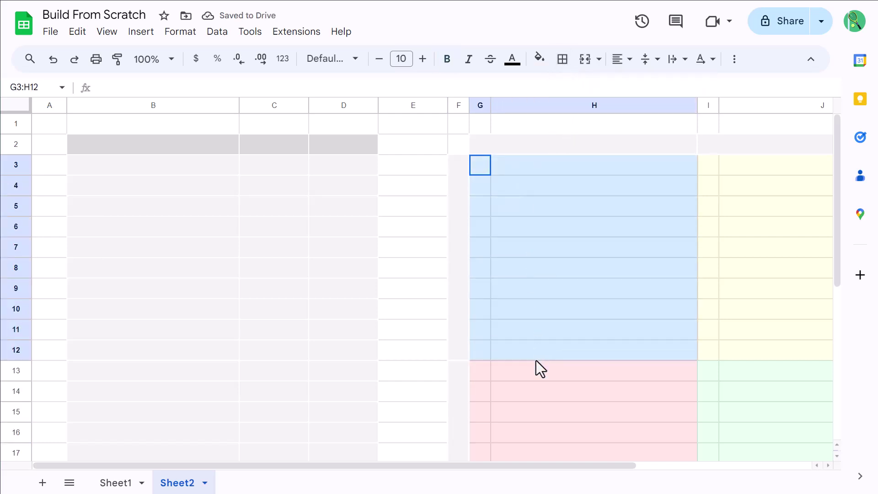
# - Put outer borders around the top quadrants G3:H12 and I3:J12
pyautogui.click(564, 62)
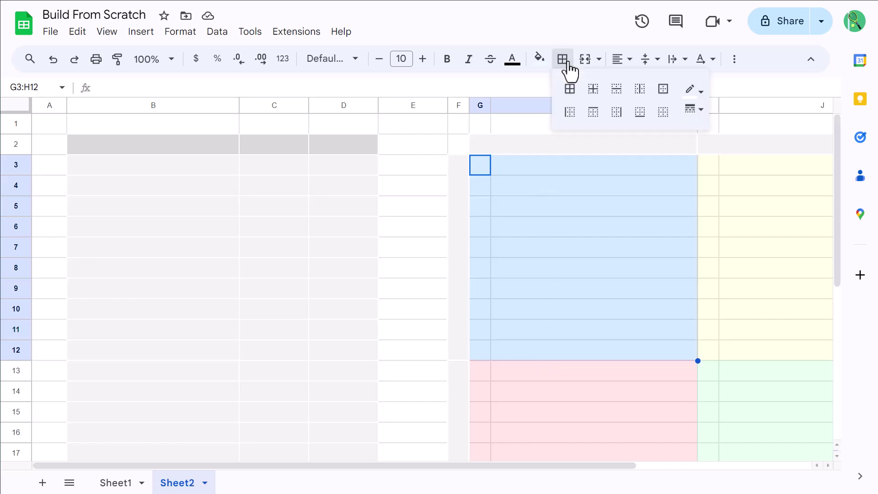
pyautogui.click(663, 90)
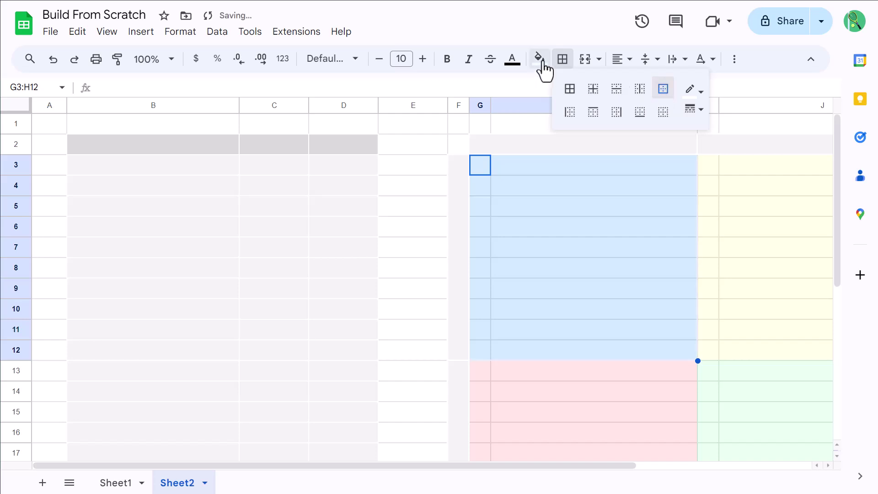
pyautogui.click(564, 64)
pyautogui.moveTo(713, 165); pyautogui.dragTo(734, 347)
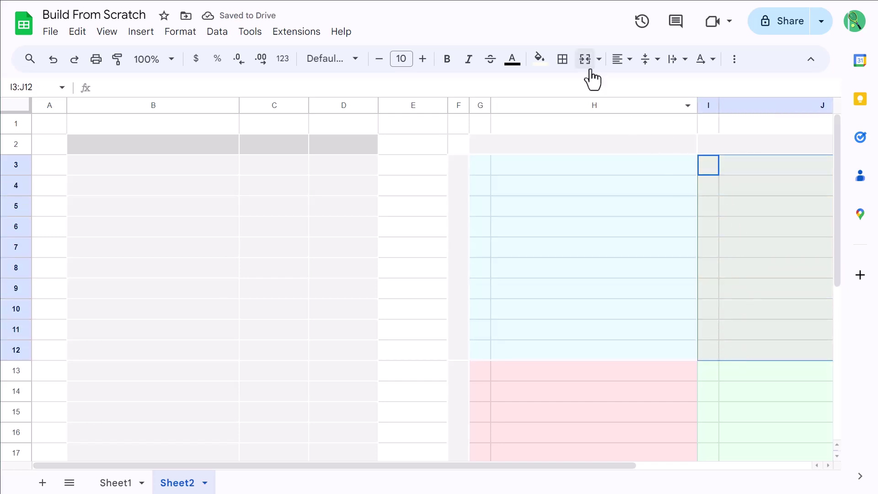
pyautogui.click(564, 62)
pyautogui.click(665, 92)
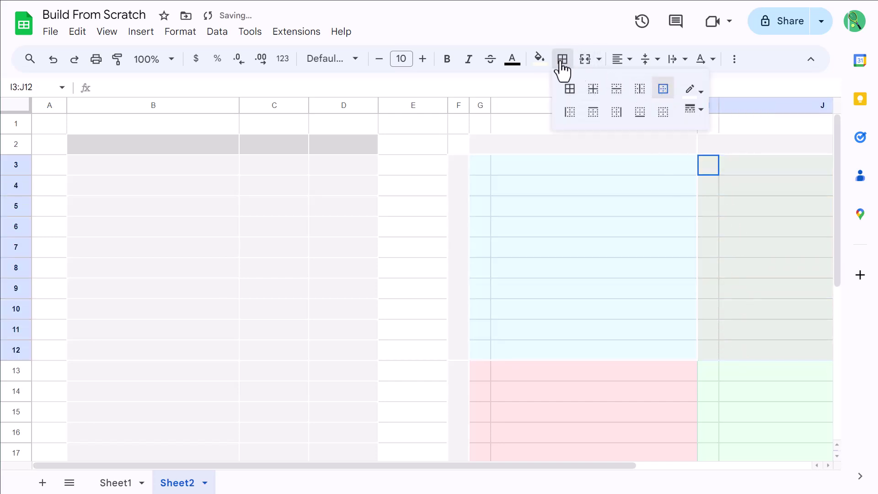
pyautogui.click(563, 59)
pyautogui.click(554, 231)
# - Put outer borders around the lower quadrants G13:H22 and I13:J22
pyautogui.scroll(-5, 551, 233)
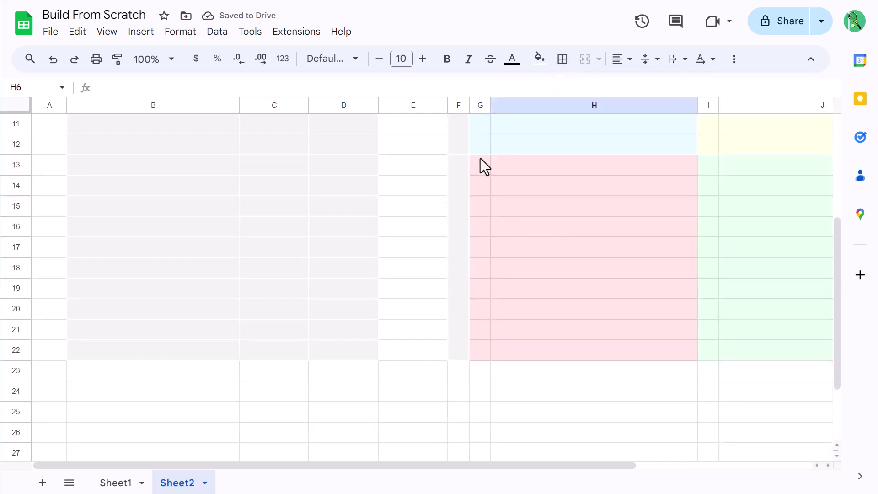
pyautogui.moveTo(480, 160); pyautogui.dragTo(525, 347)
pyautogui.click(563, 59)
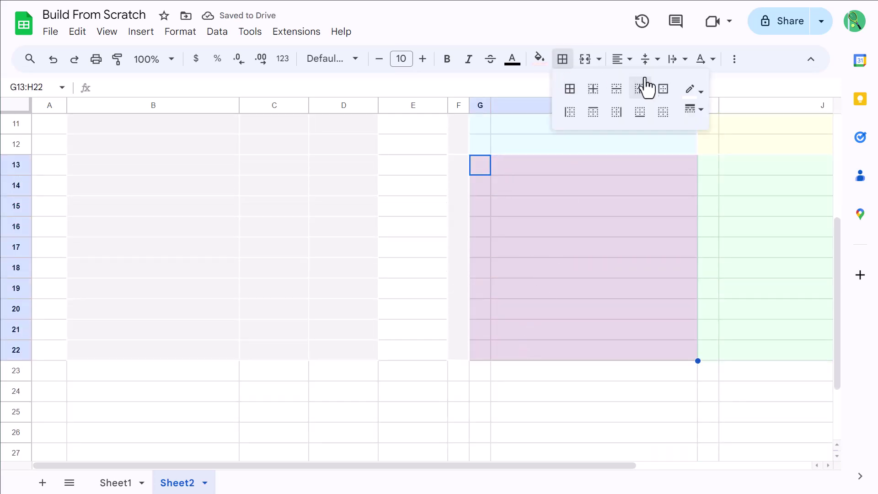
pyautogui.click(644, 86)
pyautogui.click(564, 62)
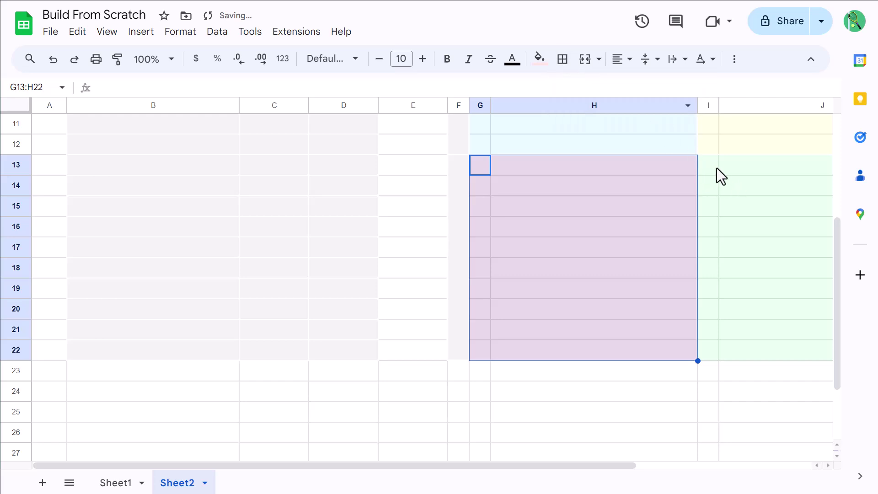
pyautogui.moveTo(717, 168); pyautogui.dragTo(729, 351)
pyautogui.click(563, 59)
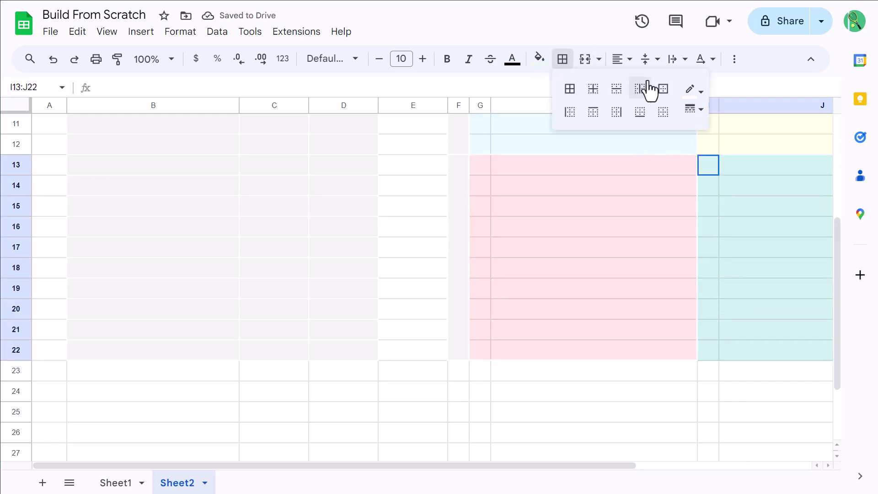
pyautogui.click(646, 87)
pyautogui.click(565, 64)
# - Hide the gridlines on Sheet2 so only shading and borders show
pyautogui.click(108, 32)
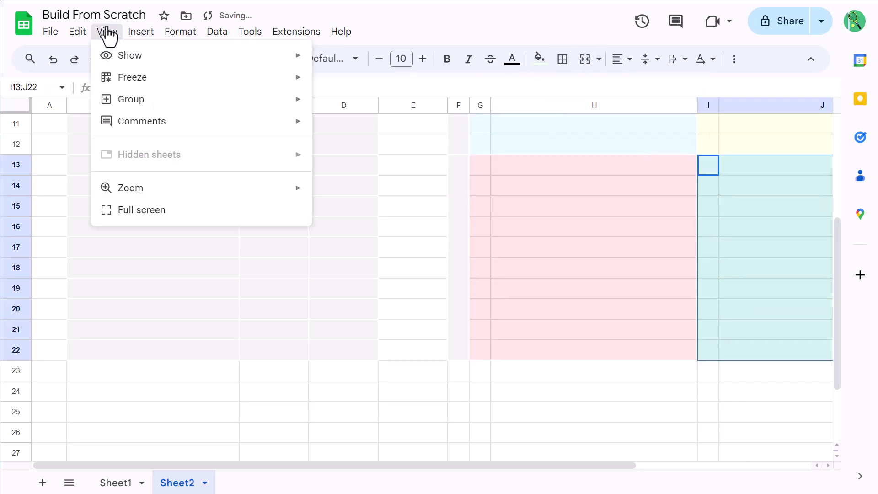
pyautogui.moveTo(245, 67)
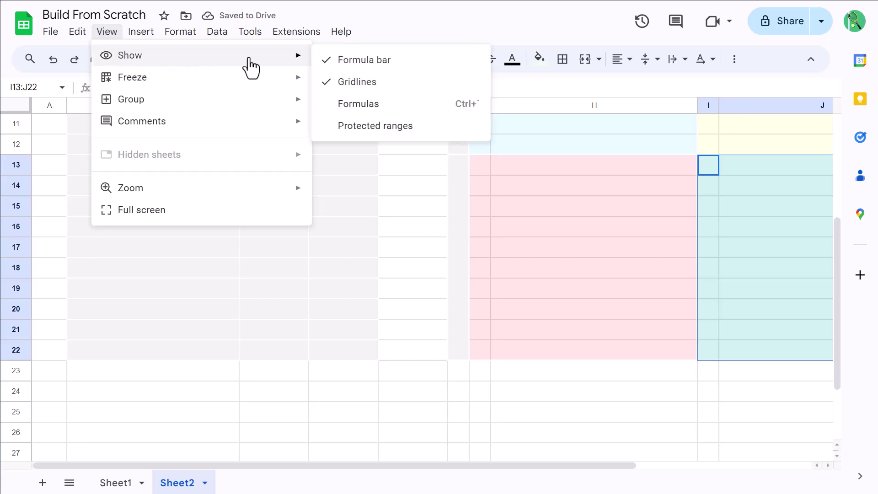
pyautogui.click(375, 83)
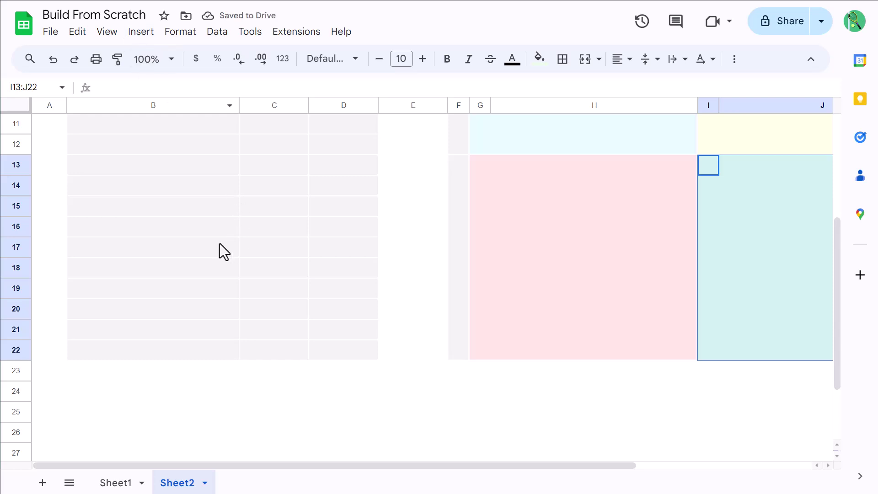
pyautogui.scroll(3, 219, 247)
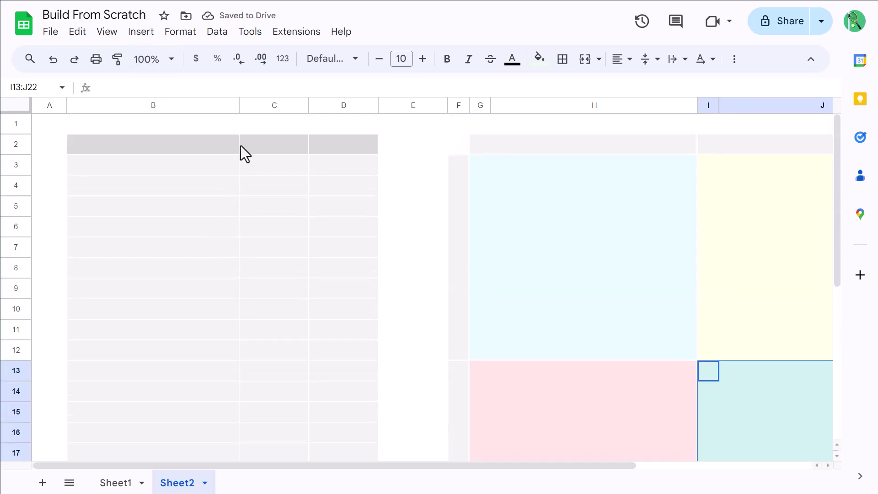
# - Enter the table headers Task, Impact and Effort in B2:D2
pyautogui.click(202, 144)
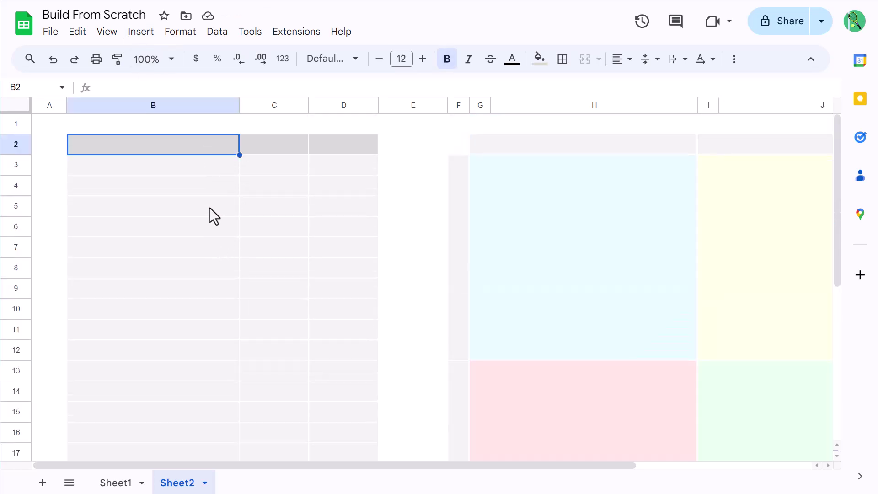
pyautogui.write('Ts')
pyautogui.press('BackSpace')
pyautogui.write('ask')
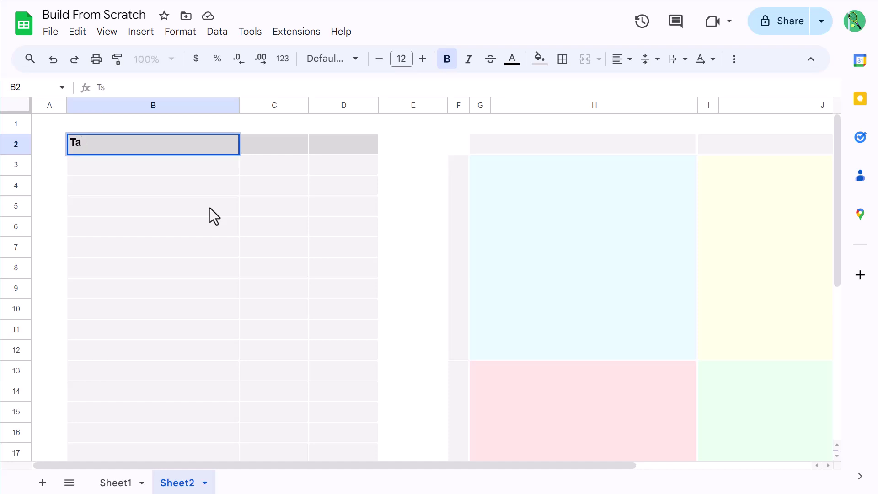
pyautogui.press('Tab')
pyautogui.write('Impact')
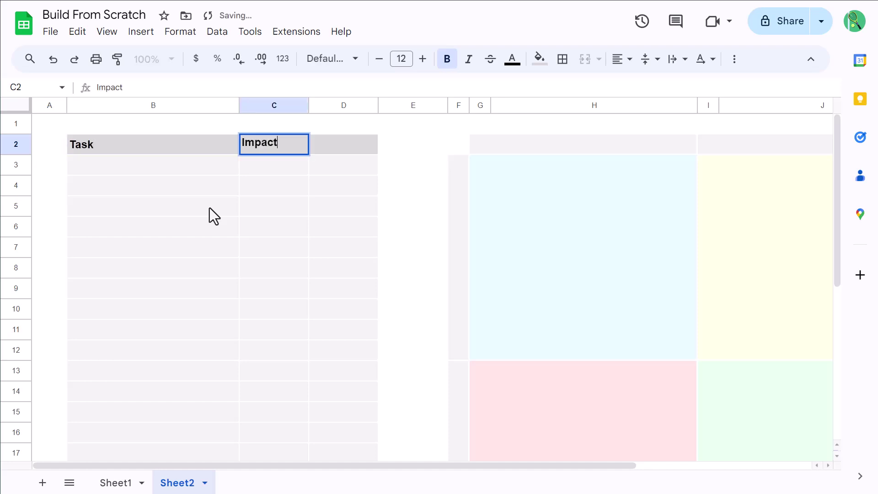
pyautogui.press('Tab')
pyautogui.write('Effort')
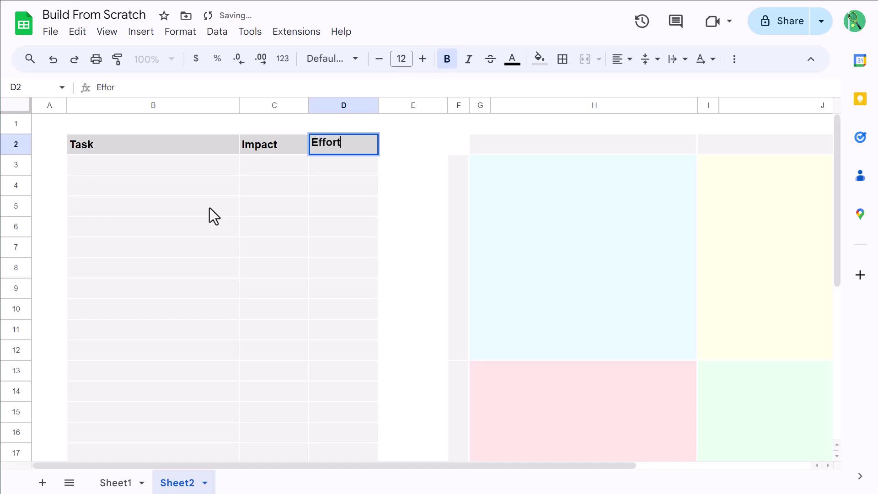
pyautogui.press('Tab')
# - Label the matrix rows Low Impact in F13 and High Impact in F3
pyautogui.hscroll(3, 246, 222)
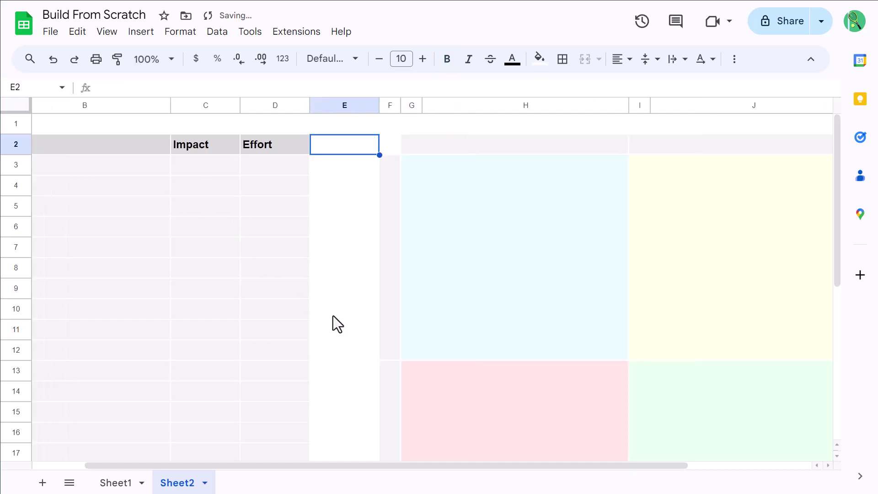
pyautogui.click(387, 388)
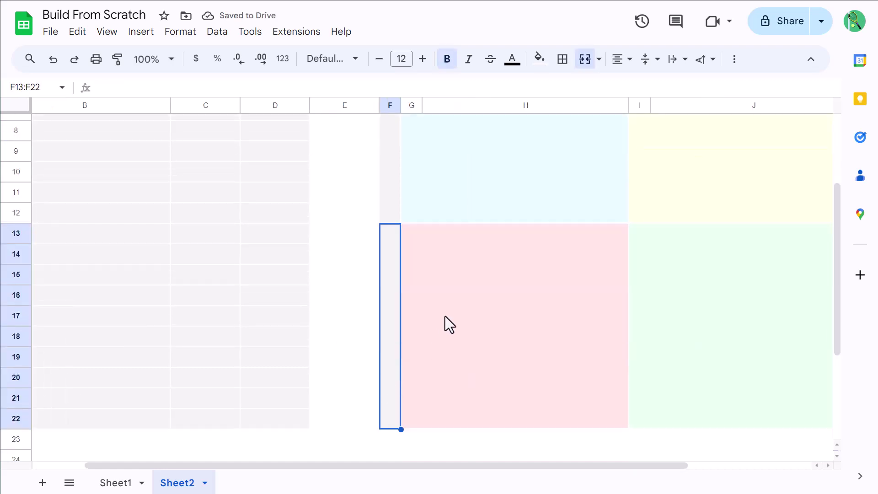
pyautogui.write('Low ')
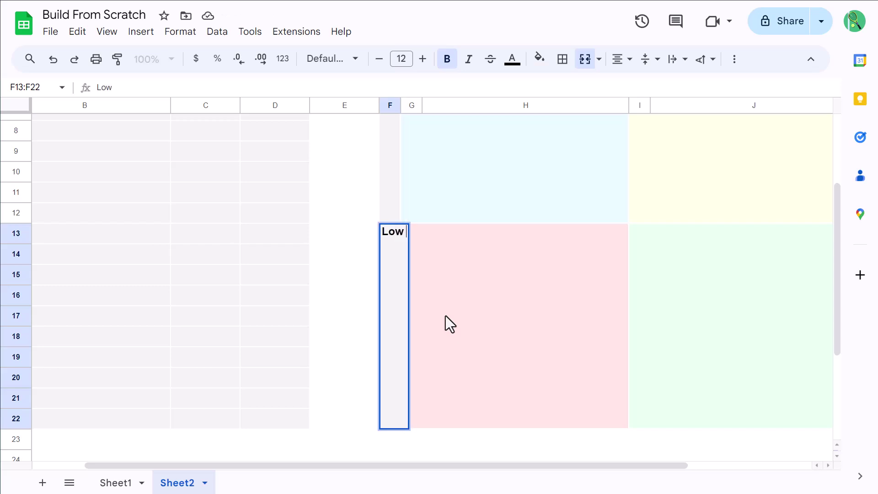
pyautogui.write('Impact')
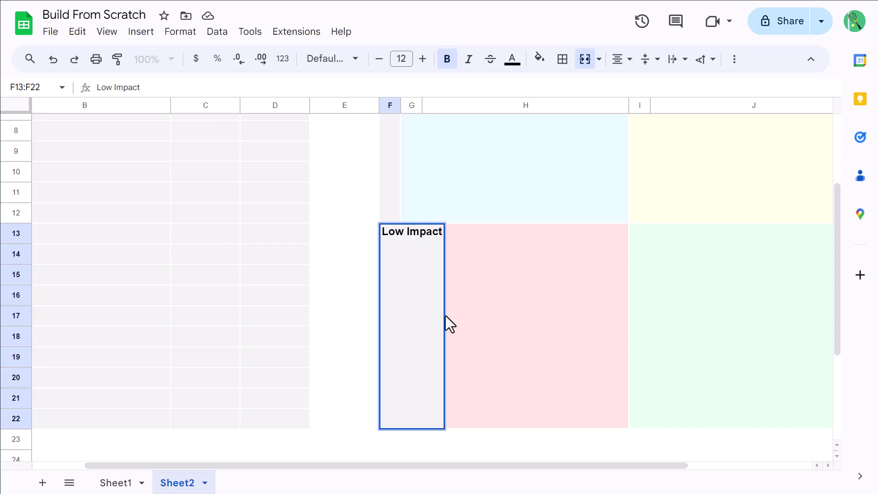
pyautogui.press('Up')
pyautogui.write('Hi')
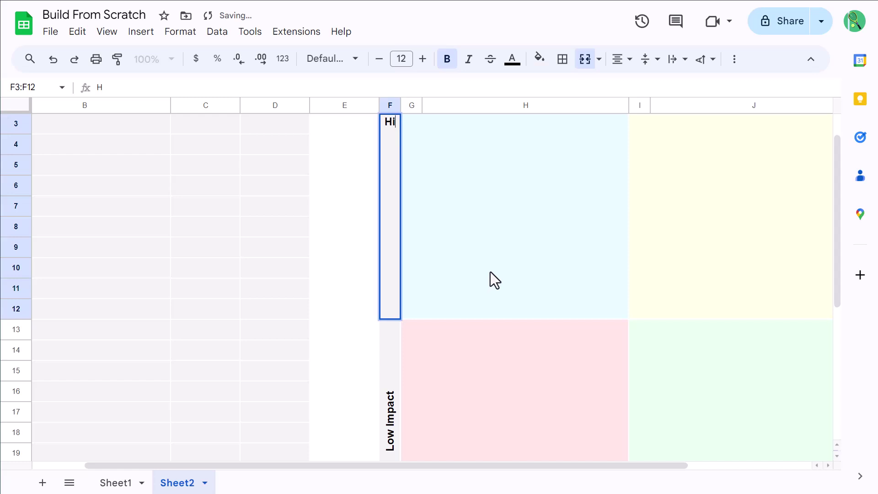
pyautogui.write('gh Impact')
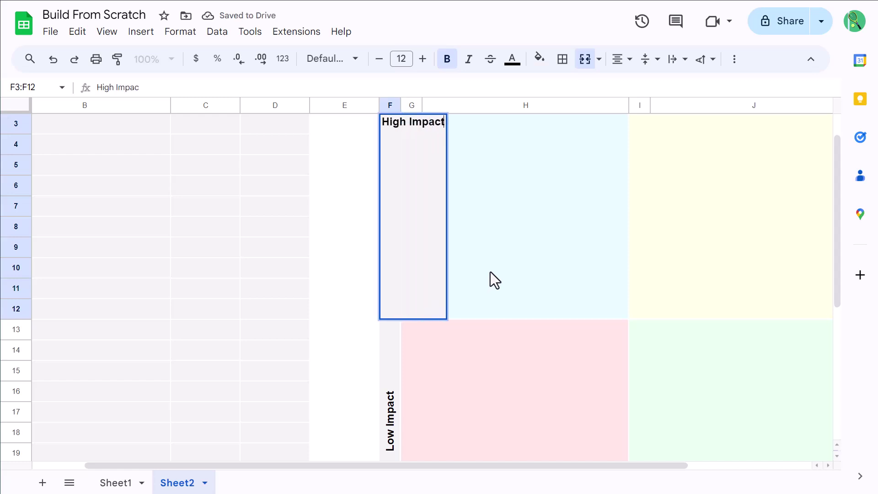
pyautogui.press('Tab')
# - Label the matrix columns Low Effort in G2 and High Effort in I2
pyautogui.click(528, 150)
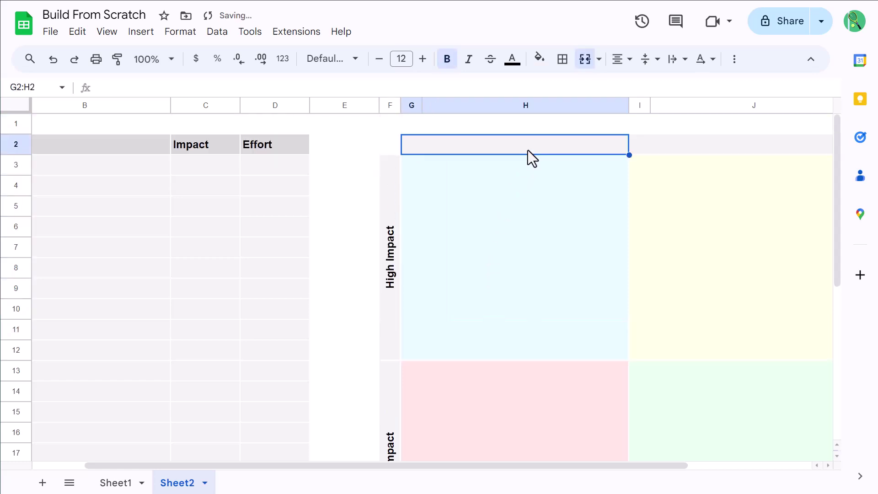
pyautogui.write('Low ')
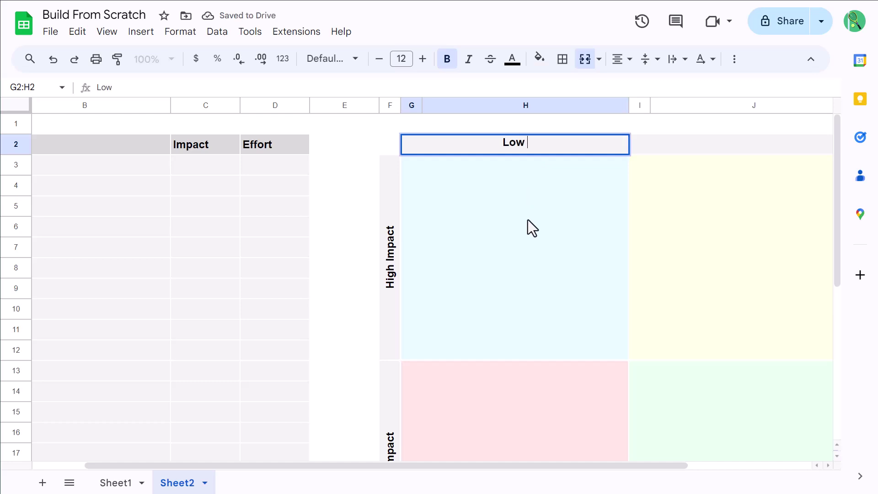
pyautogui.write('Effort')
pyautogui.press('Tab')
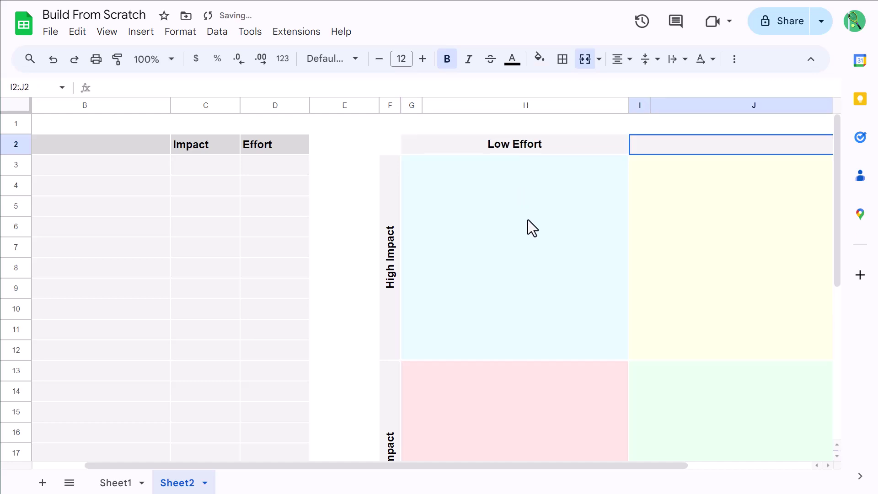
pyautogui.write('High Ef')
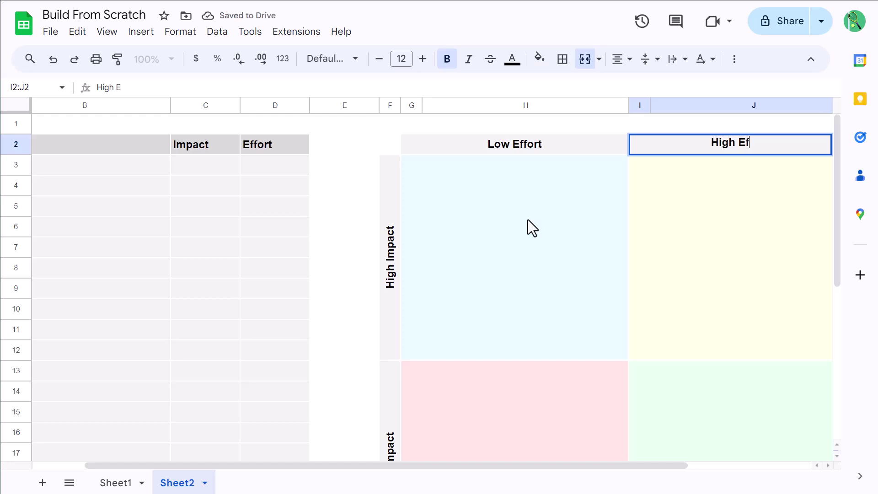
pyautogui.write('fort')
pyautogui.press('Return')
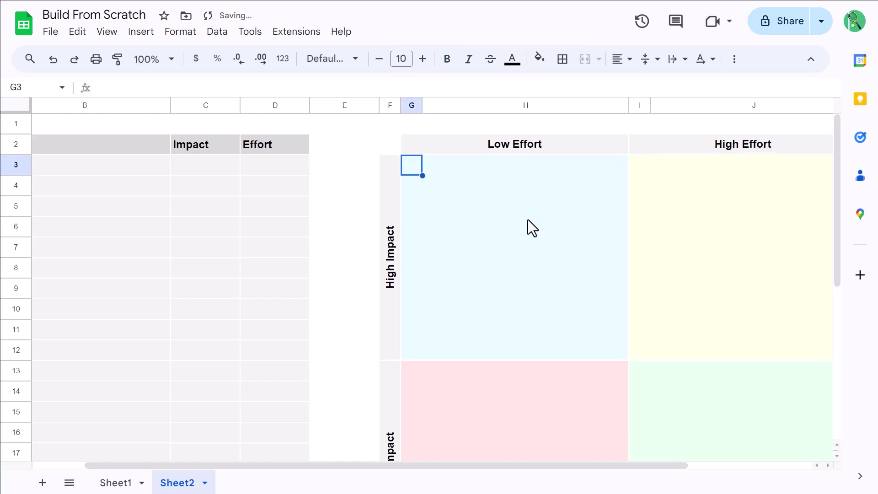
pyautogui.hscroll(-2, 528, 220)
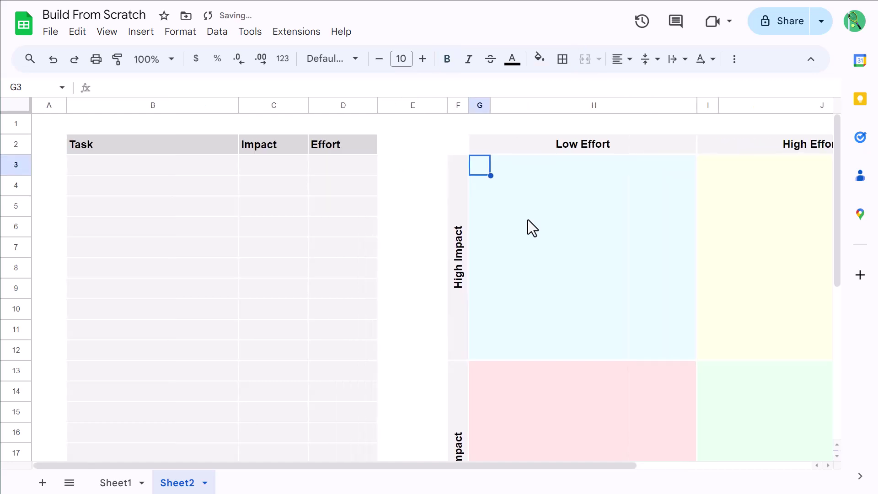
# - Enter Task 1 in B3, fill down through Task 6, then select C3:D22
pyautogui.click(201, 171)
pyautogui.write('Task 1')
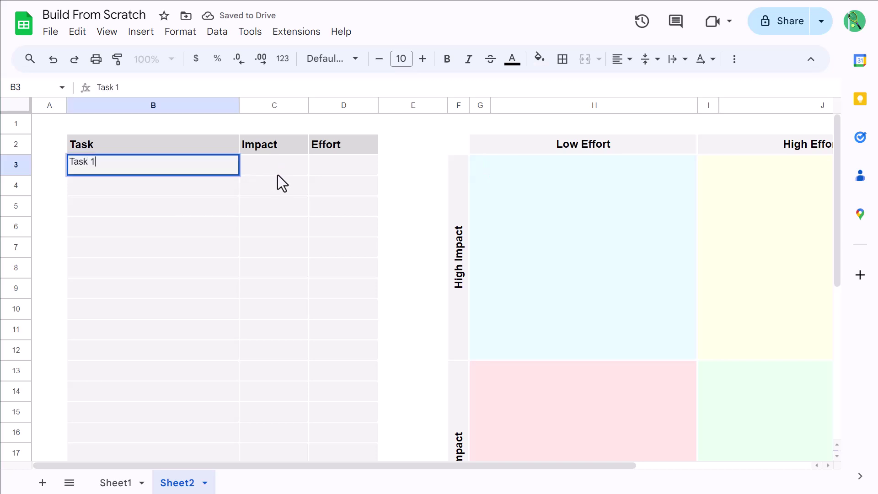
pyautogui.press('Return')
pyautogui.click(232, 171)
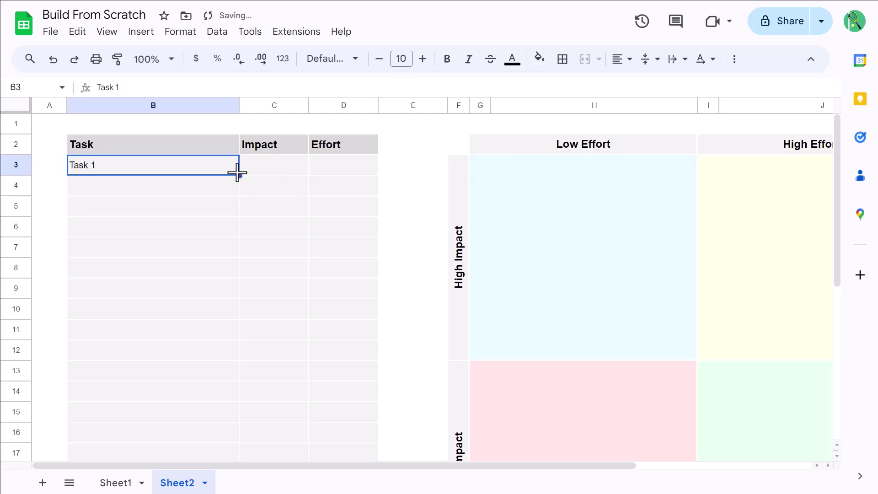
pyautogui.moveTo(239, 175); pyautogui.dragTo(229, 260)
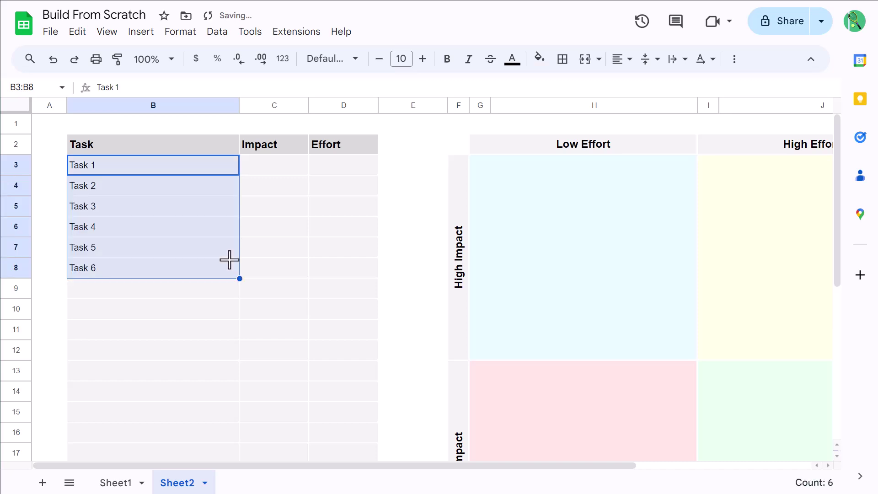
pyautogui.click(276, 171)
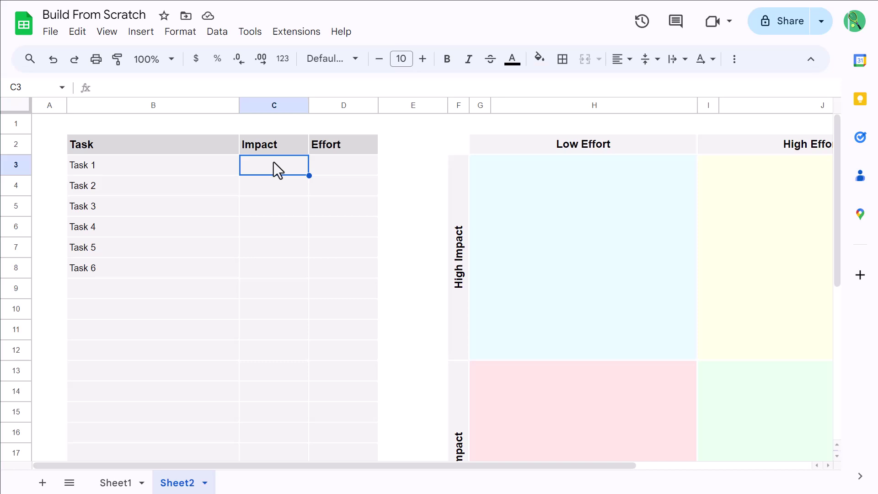
pyautogui.moveTo(268, 161); pyautogui.dragTo(328, 374)
# - Add a dropdown validation rule to C3:D22 with options Low and High, shown as plain arrows
pyautogui.click(218, 32)
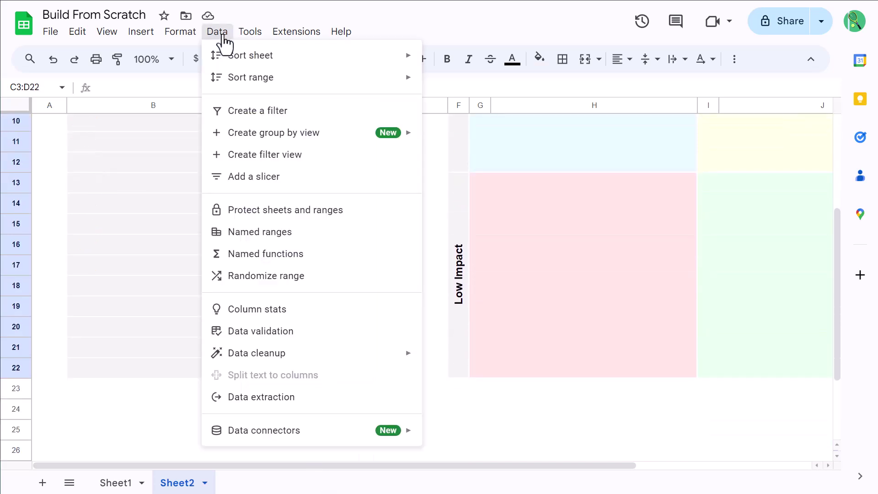
pyautogui.click(293, 333)
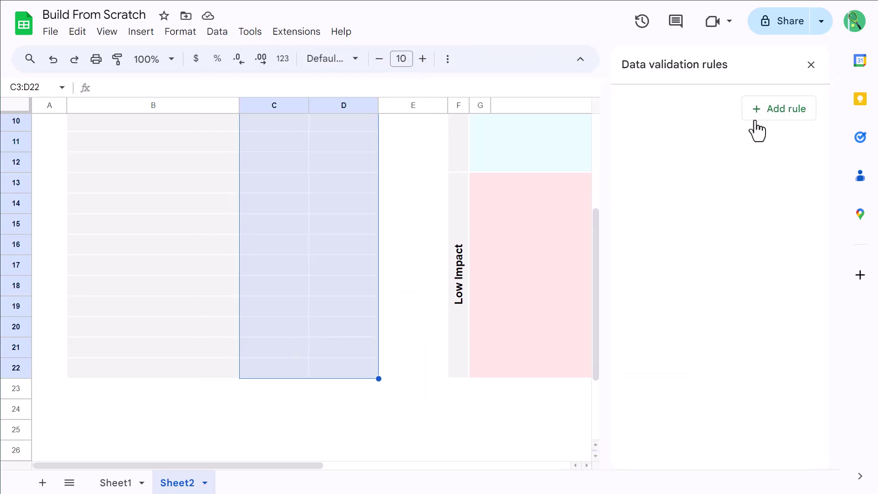
pyautogui.click(777, 121)
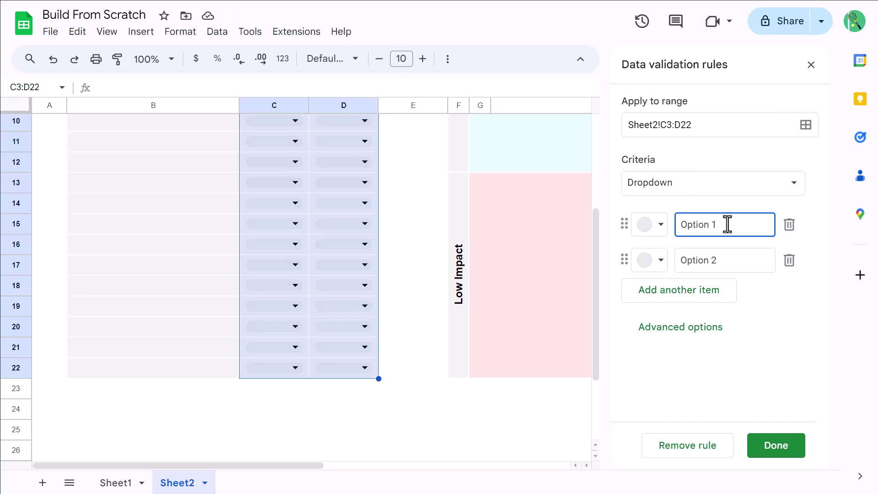
pyautogui.moveTo(727, 224); pyautogui.dragTo(679, 224)
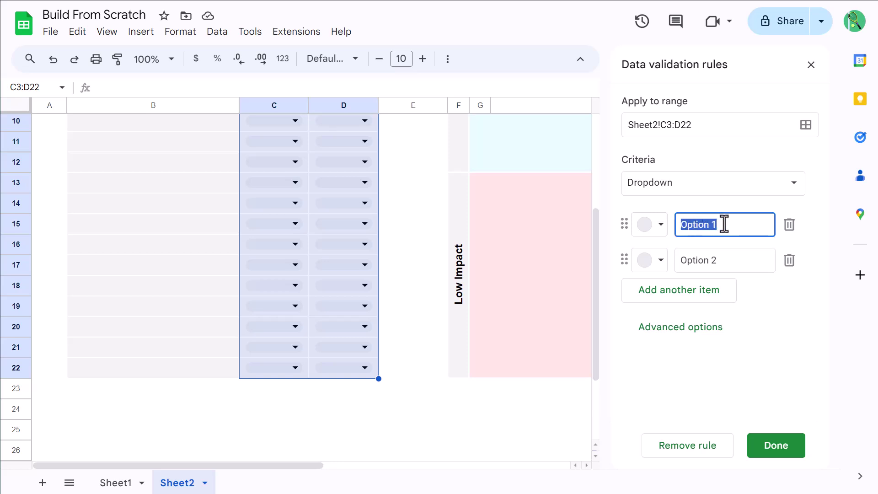
pyautogui.write('Low')
pyautogui.moveTo(728, 262); pyautogui.dragTo(679, 263)
pyautogui.write('High')
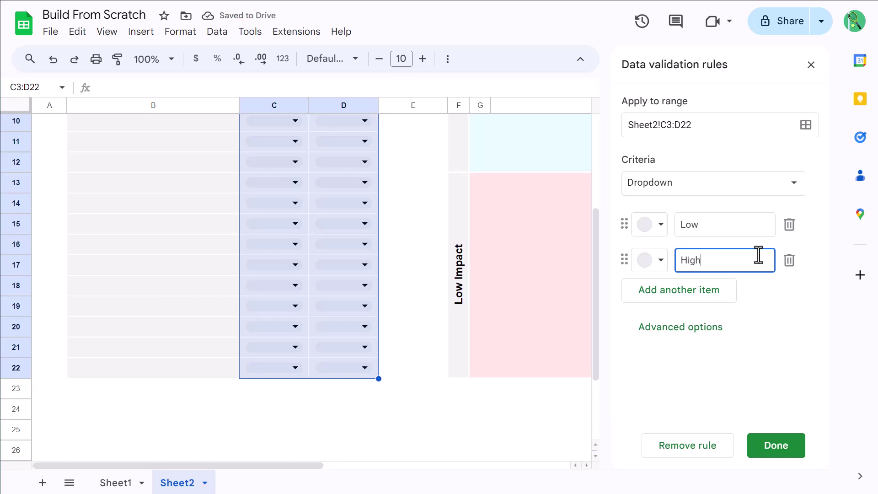
pyautogui.click(757, 319)
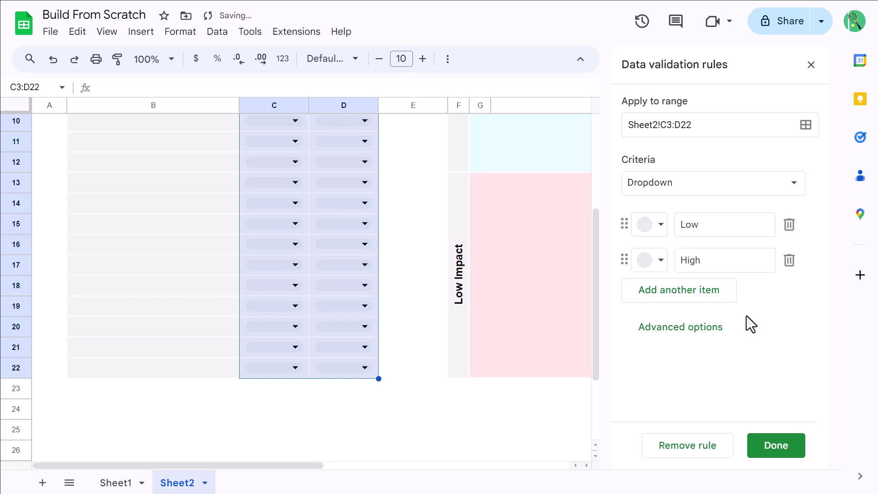
pyautogui.click(704, 327)
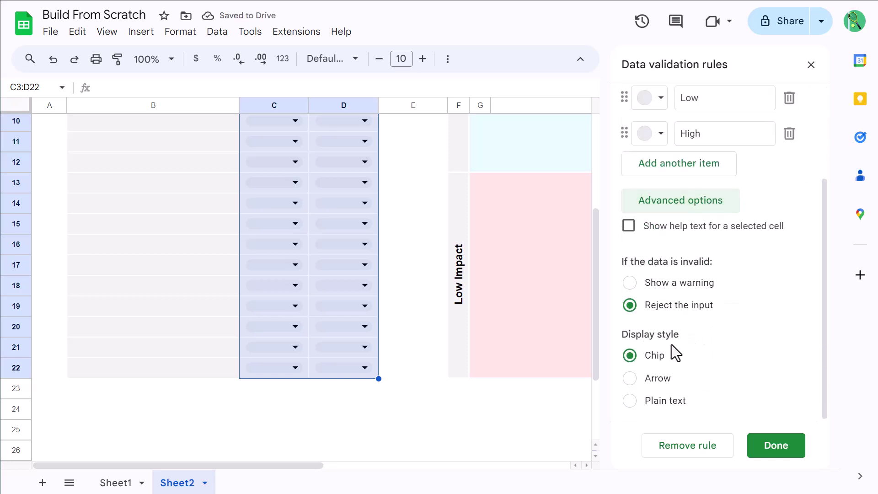
pyautogui.click(631, 378)
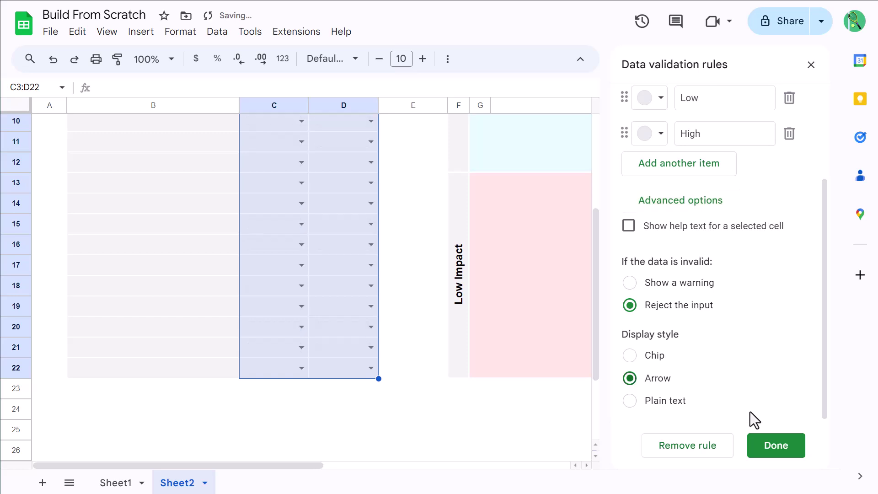
pyautogui.click(767, 447)
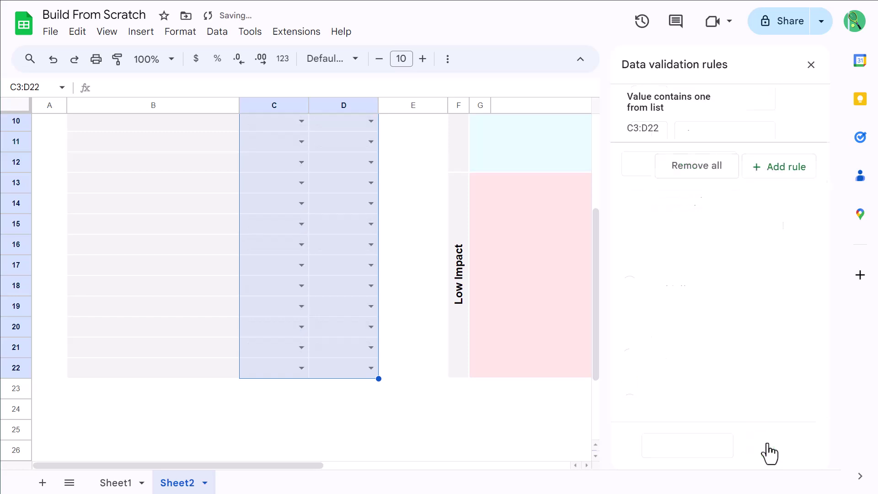
# - Set Impact to Low for Tasks 1–3 and High for Tasks 4–6
pyautogui.click(811, 64)
pyautogui.scroll(3, 411, 206)
pyautogui.click(292, 174)
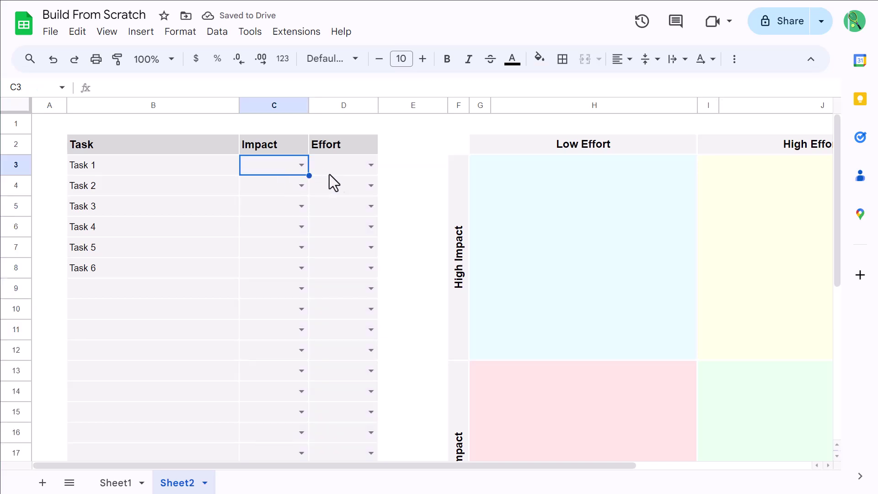
pyautogui.write('Low')
pyautogui.press('Return')
pyautogui.write('Low')
pyautogui.press('Return')
pyautogui.write('Low')
pyautogui.press('Return')
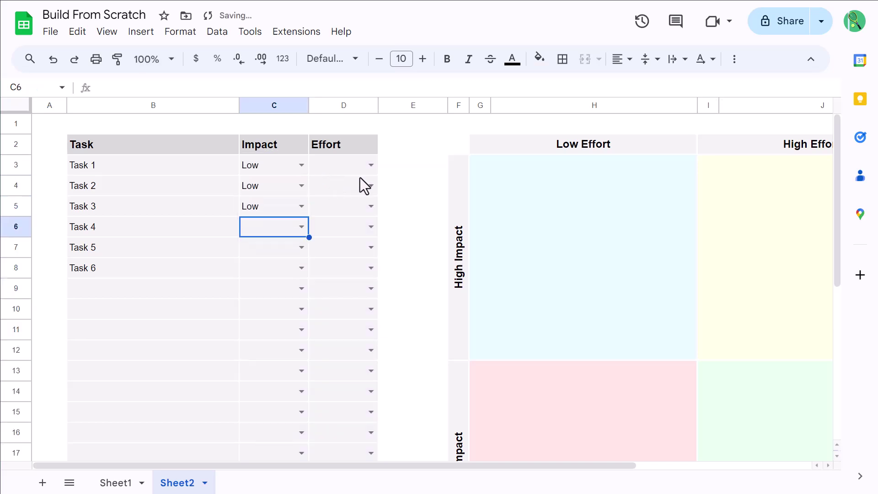
pyautogui.write('High')
pyautogui.press('Return')
pyautogui.write('High')
# - Set Effort alternately Low and High for Tasks 1–6, starting with Low
pyautogui.press('Return')
pyautogui.write('High')
pyautogui.press('Return')
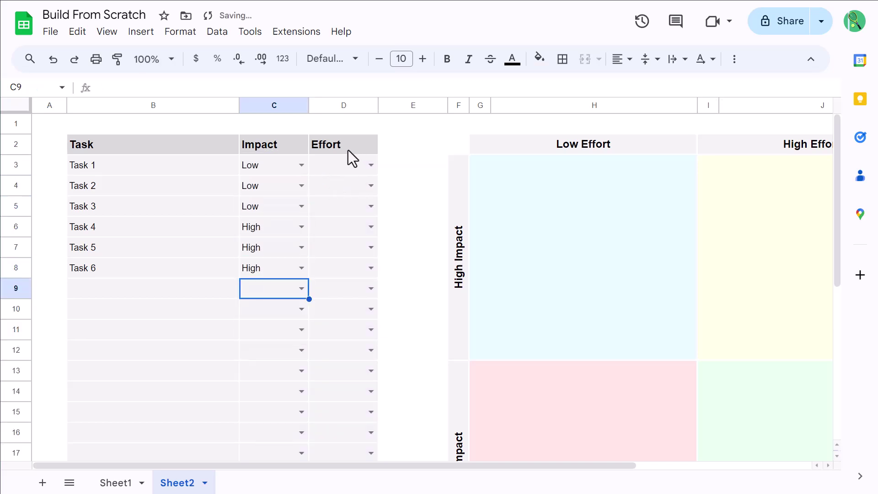
pyautogui.click(347, 165)
pyautogui.write('l')
pyautogui.press('Return')
pyautogui.write('h')
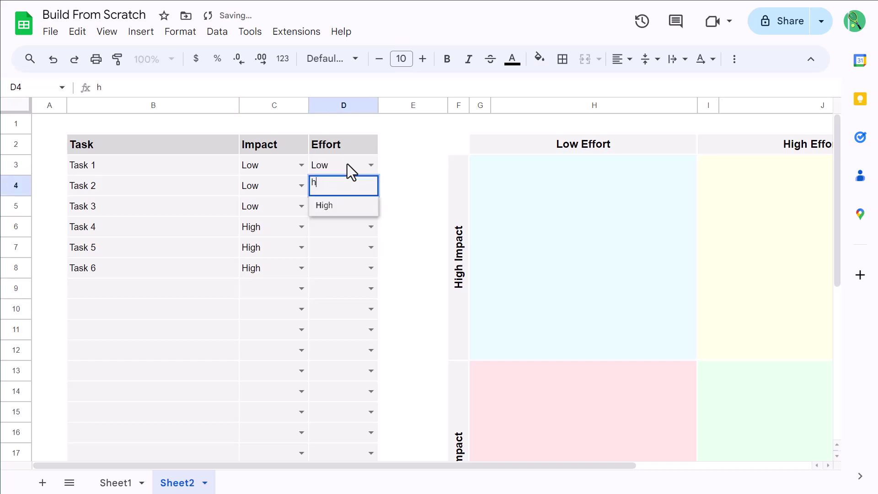
pyautogui.press('Return')
pyautogui.write('l')
pyautogui.press('Return')
pyautogui.write('h')
pyautogui.press('Return')
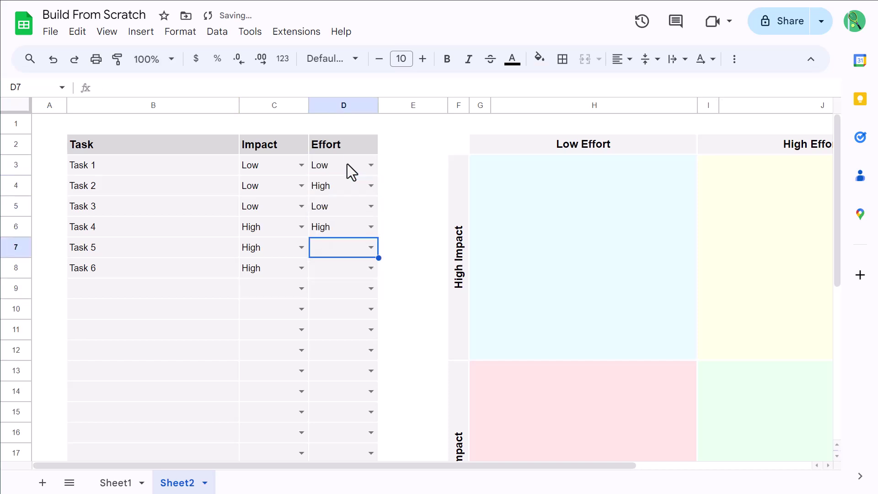
pyautogui.write('l')
pyautogui.press('Return')
pyautogui.write('h')
pyautogui.press('Return')
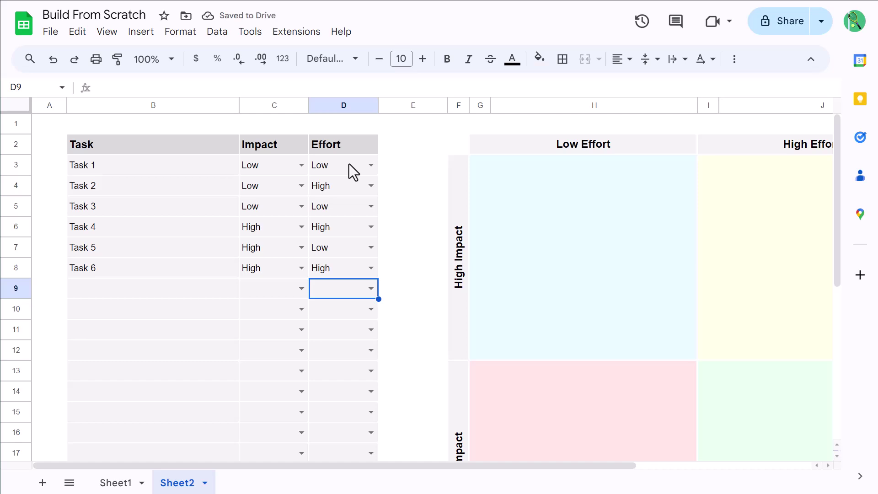
# - Insert checkboxes into G3:G22
pyautogui.moveTo(481, 163); pyautogui.dragTo(487, 249)
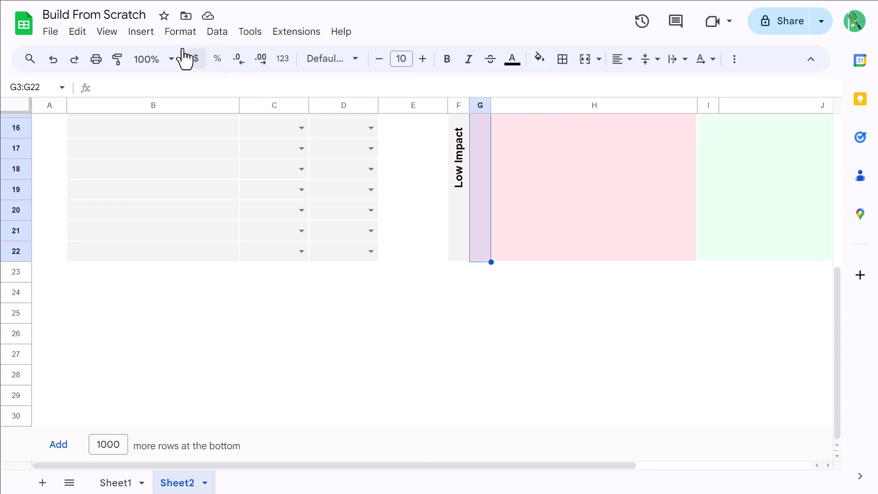
pyautogui.click(141, 32)
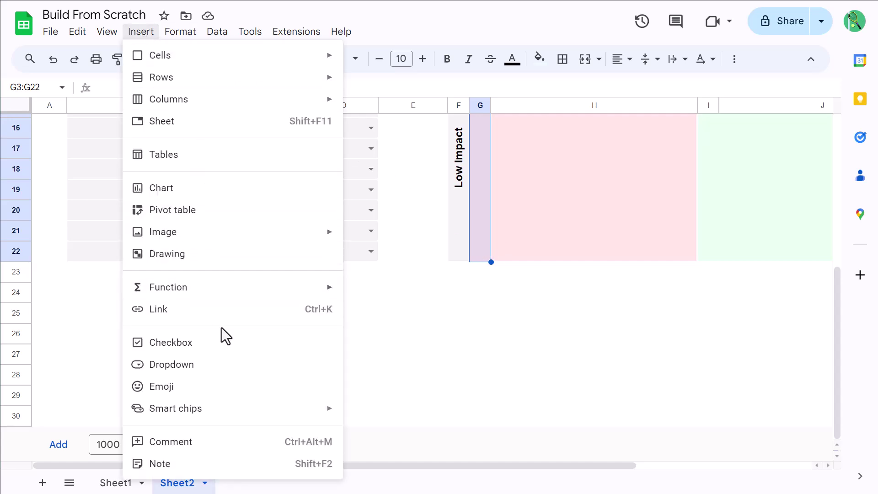
pyautogui.click(223, 346)
# - Insert checkboxes into I3:I22
pyautogui.scroll(5, 667, 283)
pyautogui.scroll(3, 667, 282)
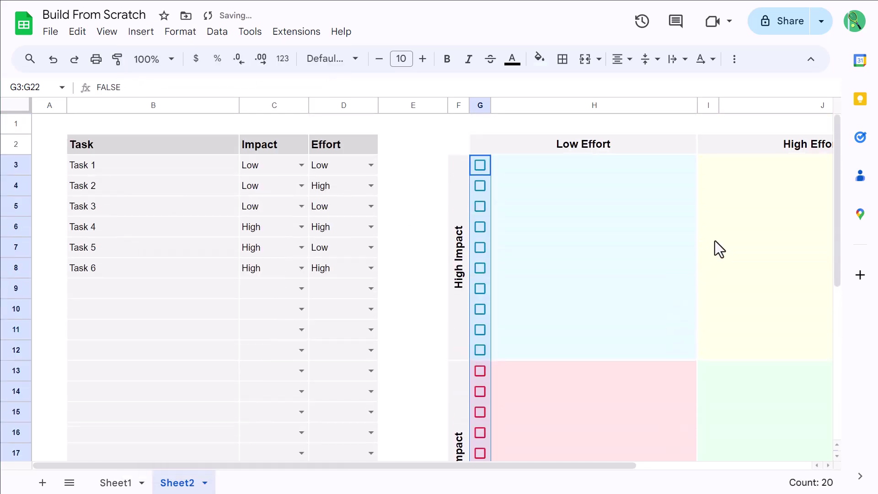
pyautogui.moveTo(703, 166); pyautogui.dragTo(705, 354)
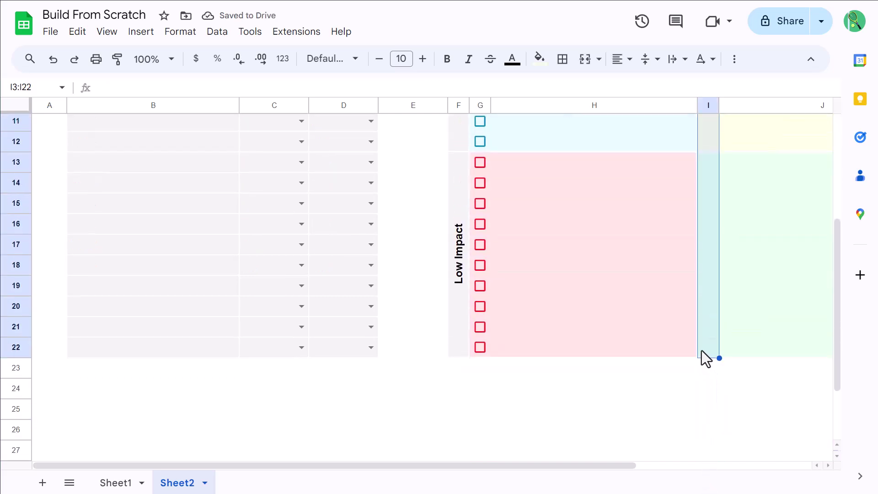
pyautogui.click(140, 32)
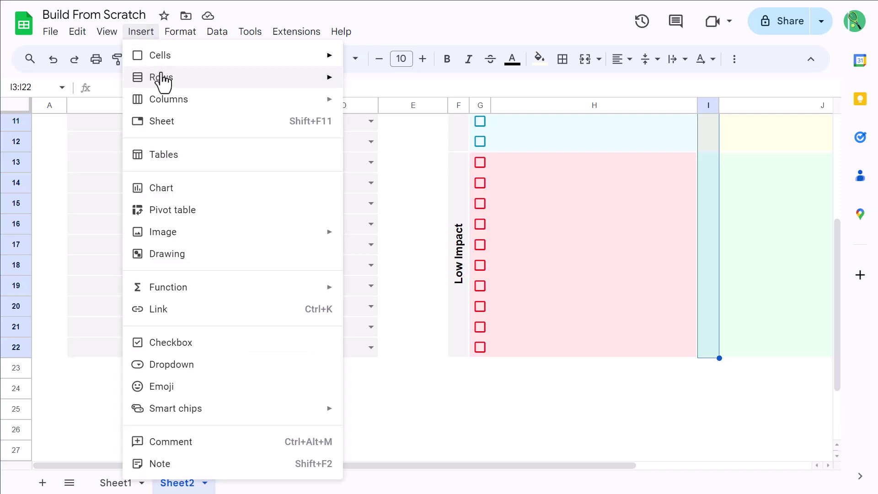
pyautogui.click(197, 343)
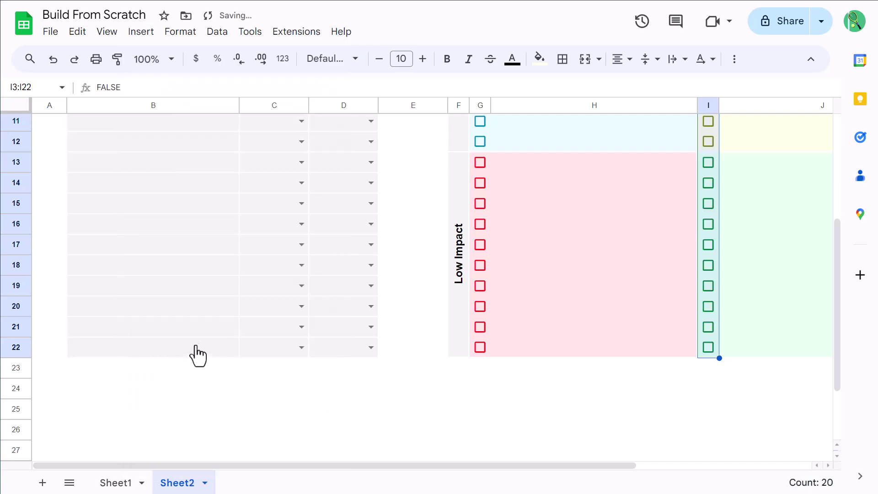
pyautogui.click(643, 273)
pyautogui.hscroll(-3, 633, 276)
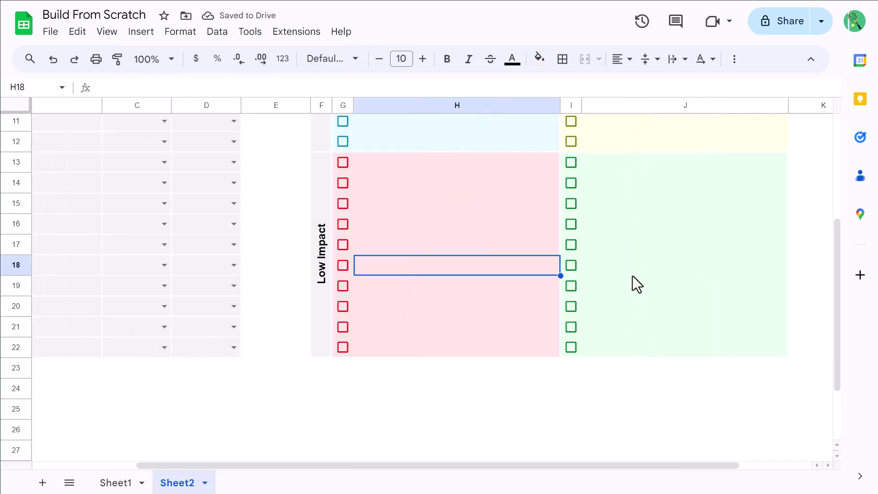
pyautogui.scroll(5, 583, 288)
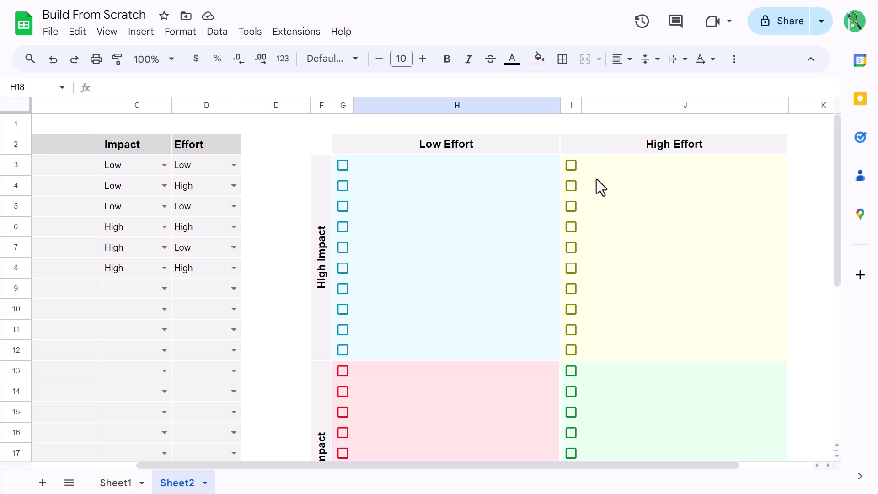
# - Start a FILTER formula in H3 over the task names B3:B22
pyautogui.click(380, 166)
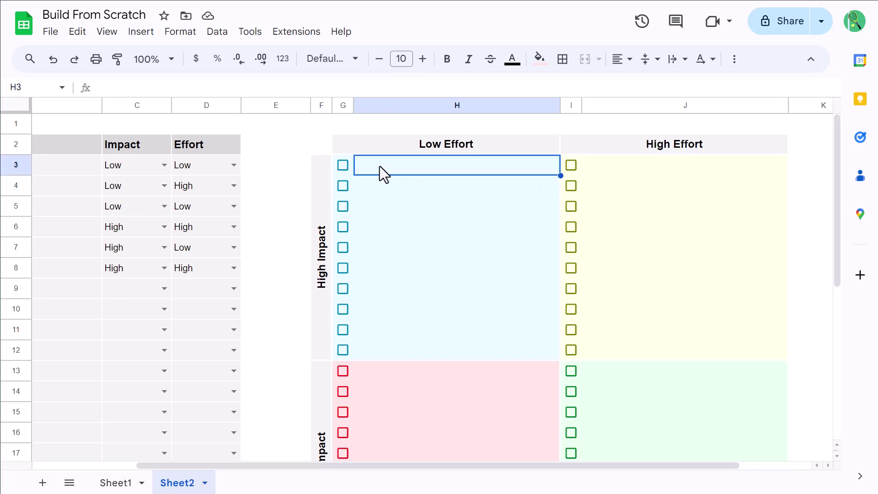
pyautogui.hscroll(-3, 380, 166)
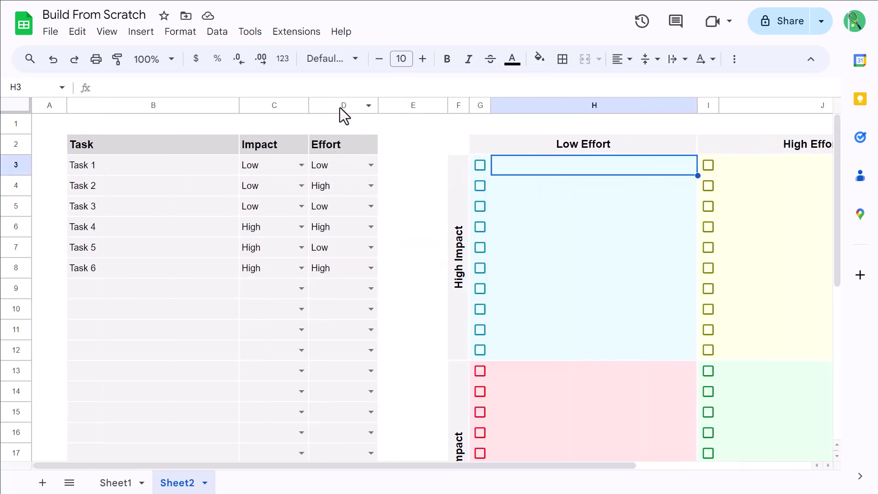
pyautogui.write('=')
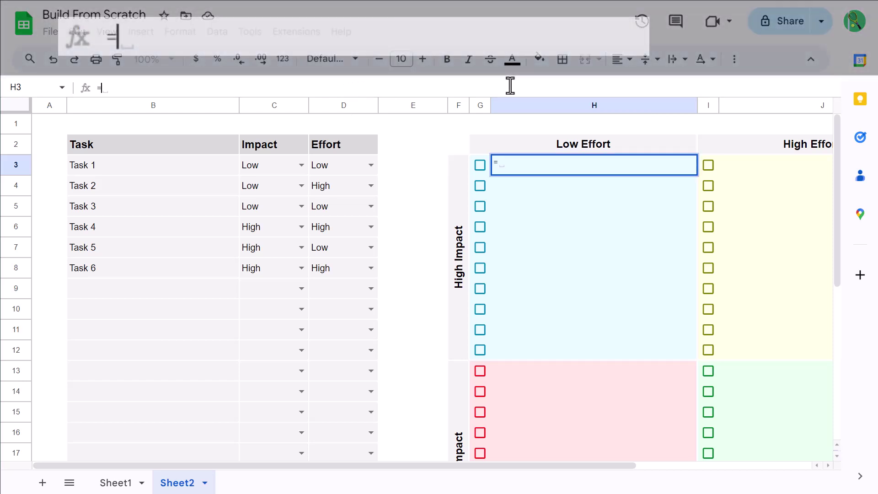
pyautogui.write('filter')
pyautogui.press('Tab')
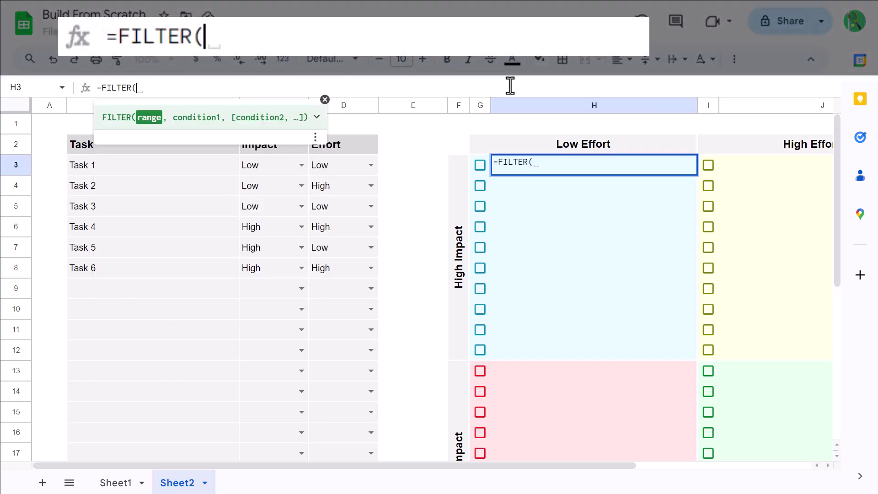
pyautogui.moveTo(229, 166); pyautogui.dragTo(172, 325)
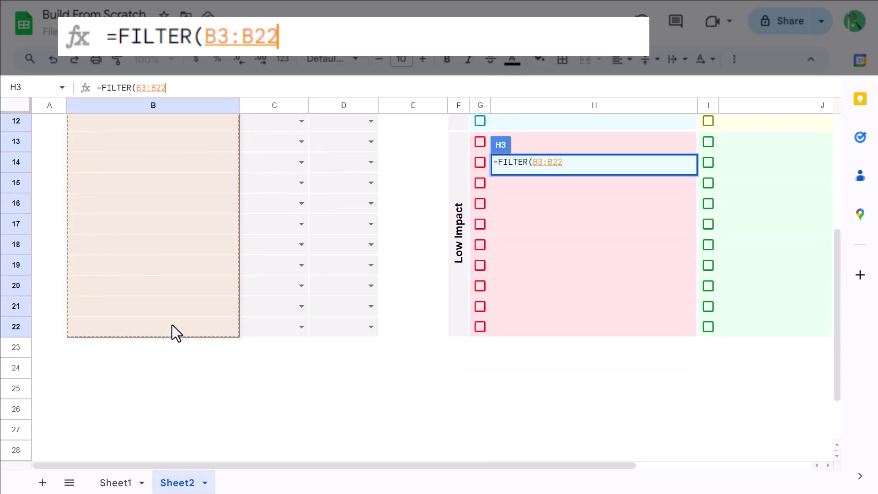
pyautogui.write(',')
# - Add conditions C3:C22="High" and D3:D22="Low" to list Task 5
pyautogui.scroll(3, 266, 157)
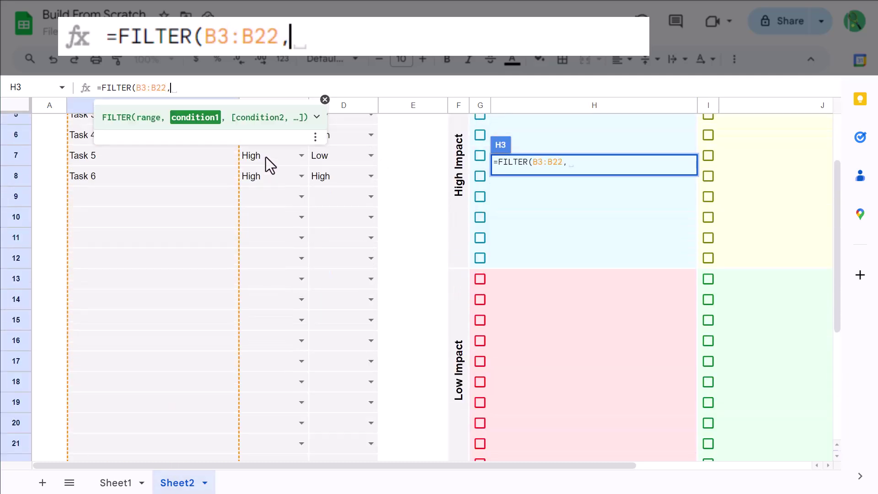
pyautogui.scroll(2, 265, 157)
pyautogui.moveTo(274, 166); pyautogui.dragTo(268, 260)
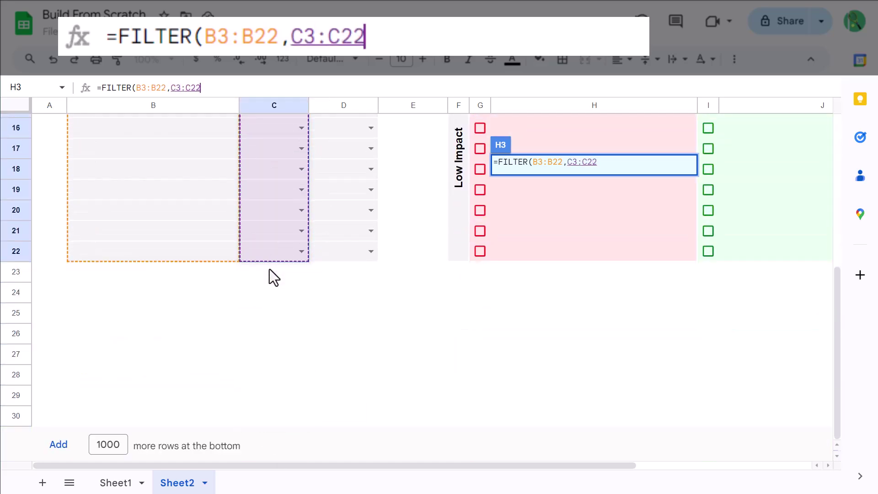
pyautogui.write('="')
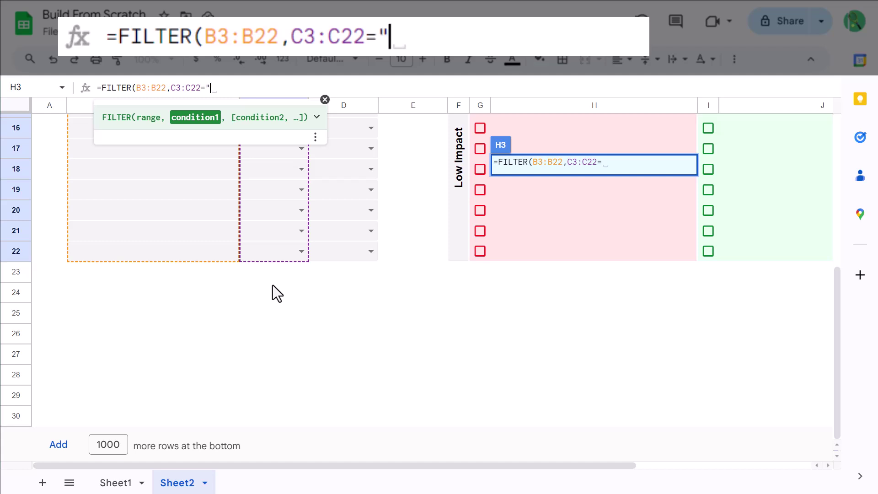
pyautogui.write('High')
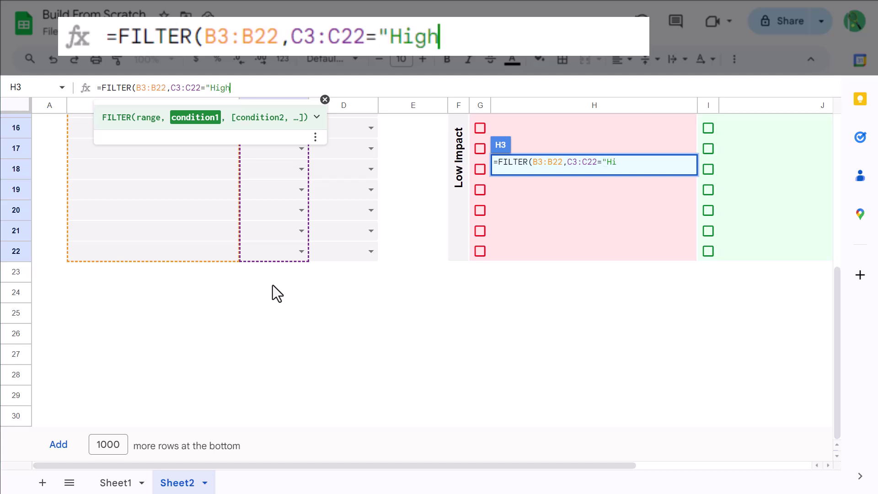
pyautogui.write('",')
pyautogui.scroll(5, 274, 288)
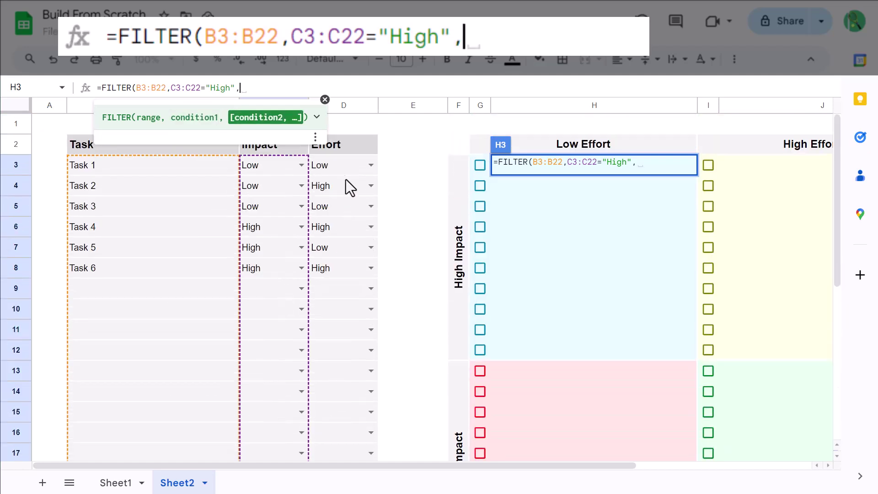
pyautogui.moveTo(345, 173); pyautogui.dragTo(331, 353)
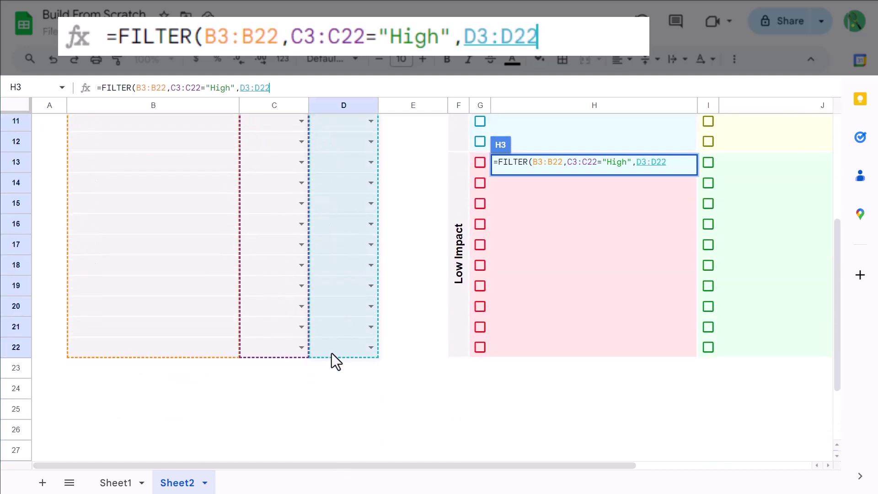
pyautogui.write('=')
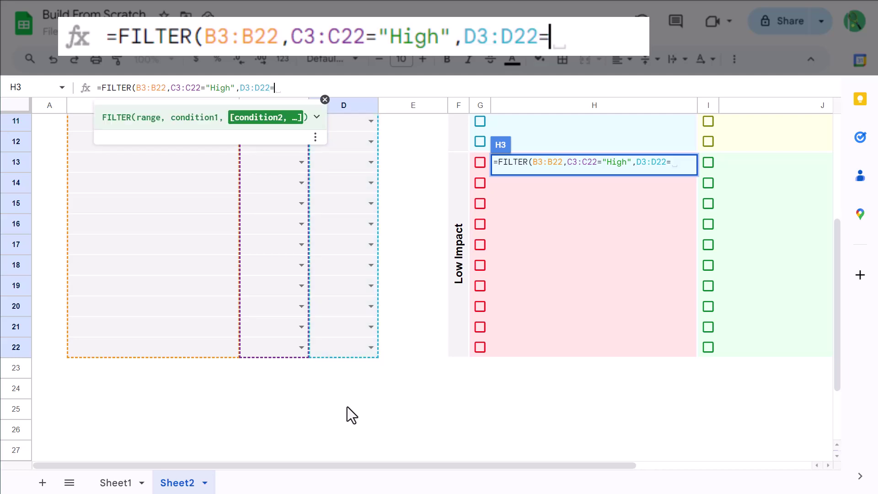
pyautogui.write('"Low"')
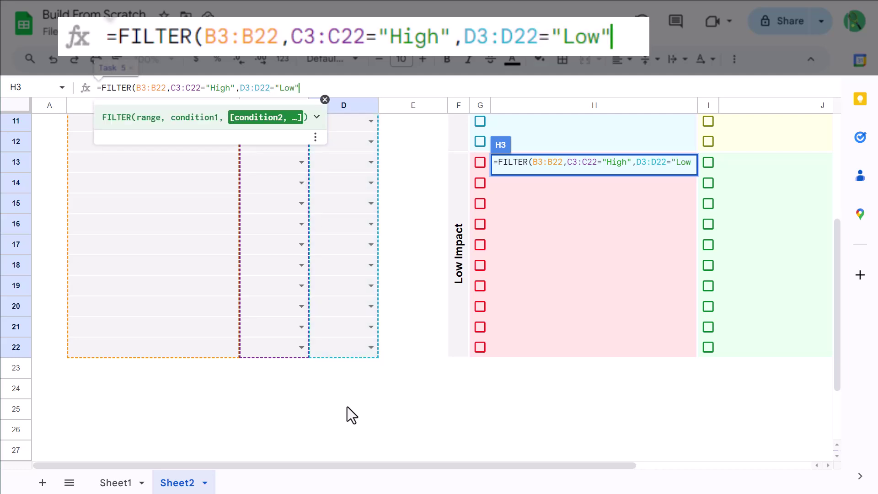
pyautogui.write(')')
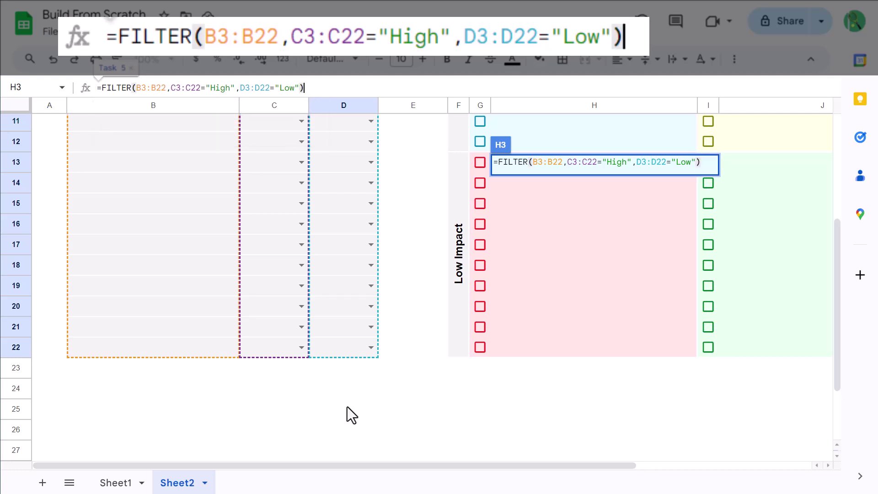
pyautogui.press('Return')
pyautogui.scroll(2, 476, 310)
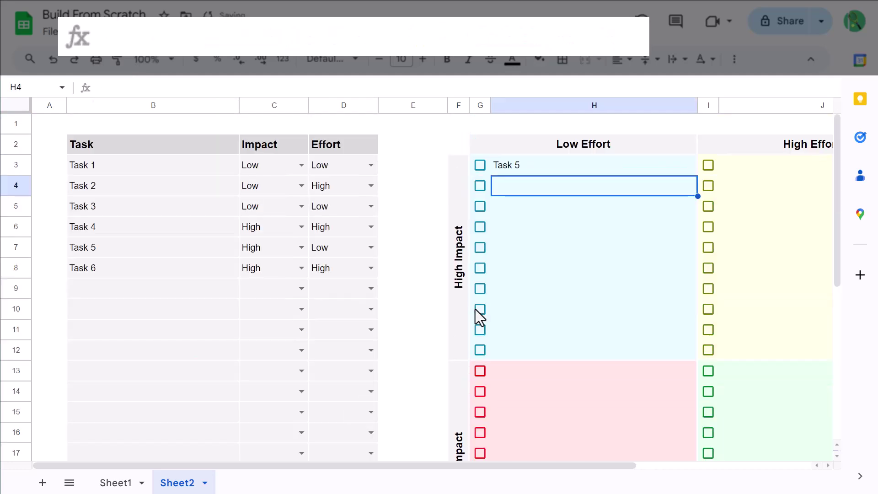
pyautogui.click(551, 165)
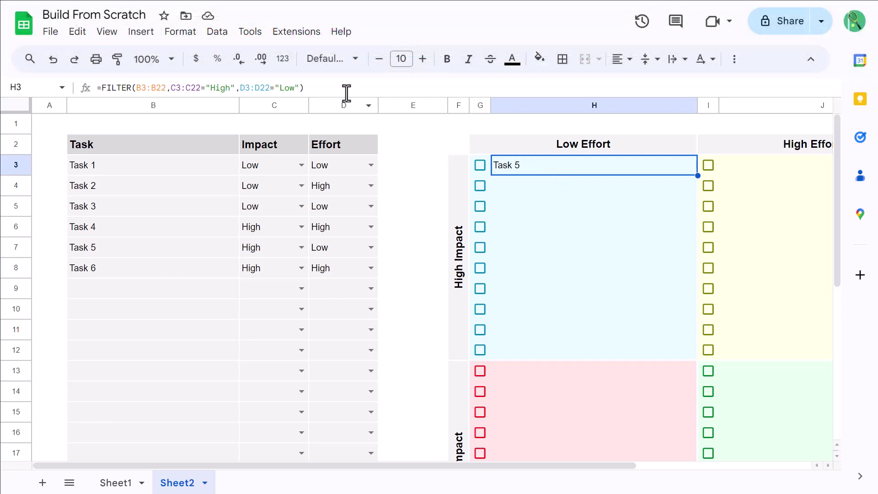
# - Copy H3's FILTER formula from the formula bar
pyautogui.moveTo(328, 87); pyautogui.dragTo(90, 91)
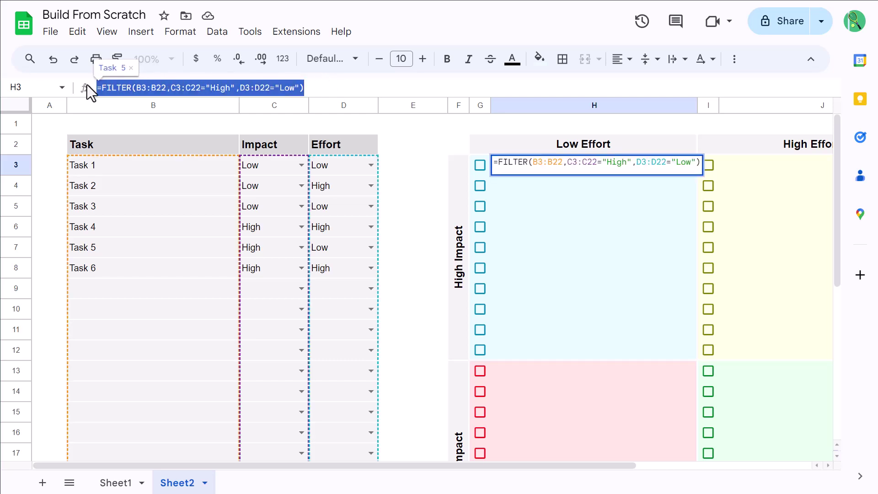
pyautogui.rightClick(137, 87)
pyautogui.click(191, 172)
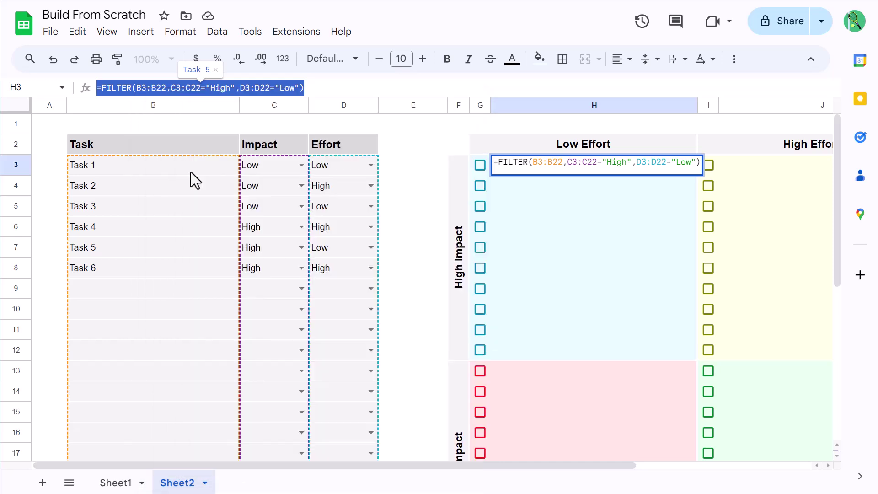
pyautogui.press('Return')
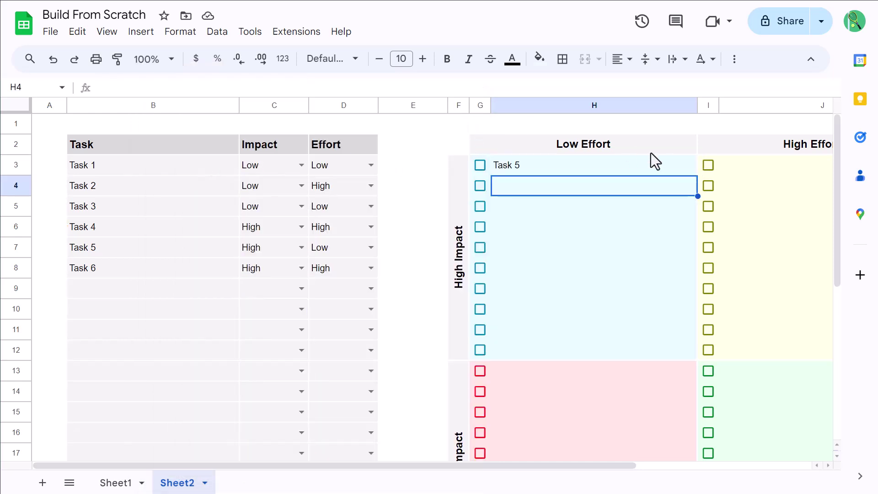
# - Paste the formula into J3 with the effort condition changed to "High", listing Tasks 4 and 6
pyautogui.click(759, 168)
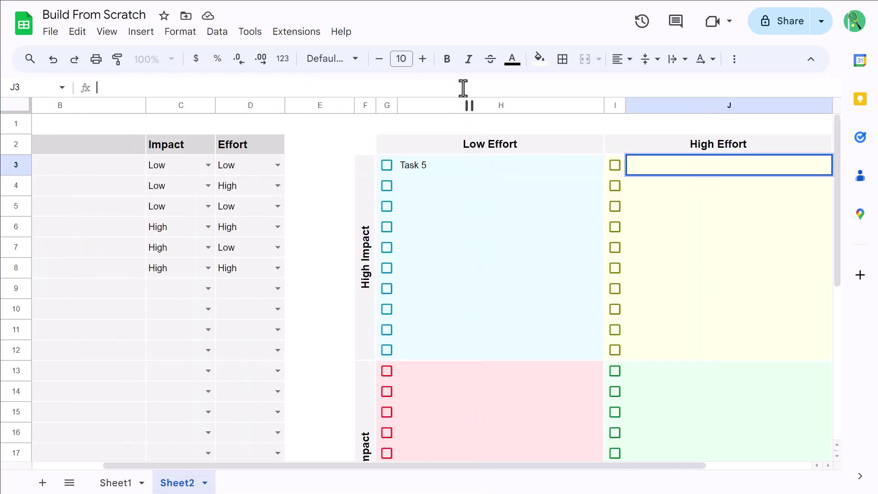
pyautogui.rightClick(275, 87)
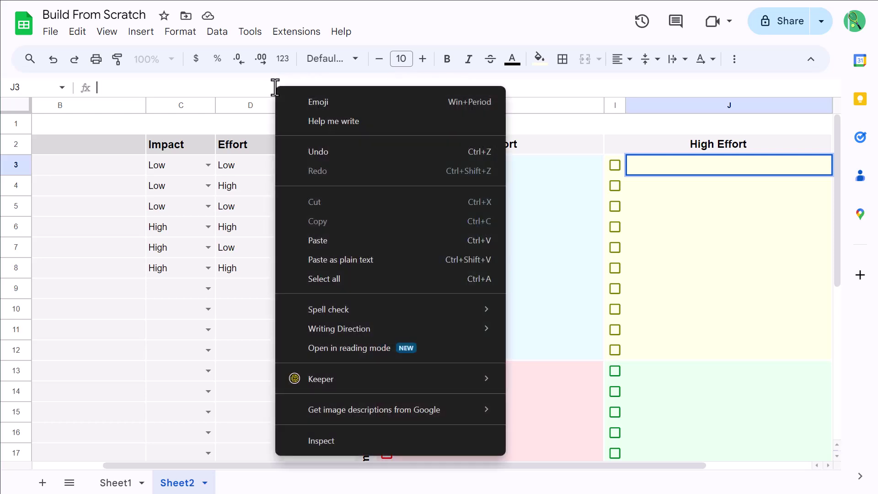
pyautogui.click(342, 242)
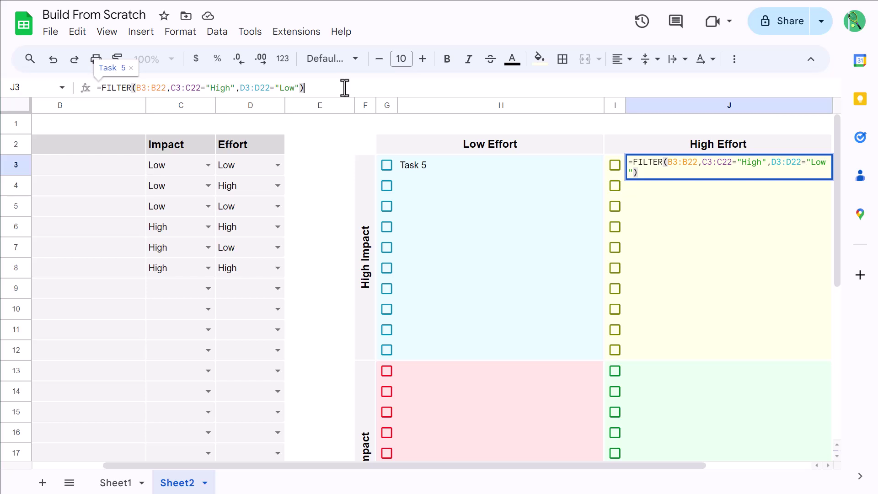
pyautogui.click(286, 88)
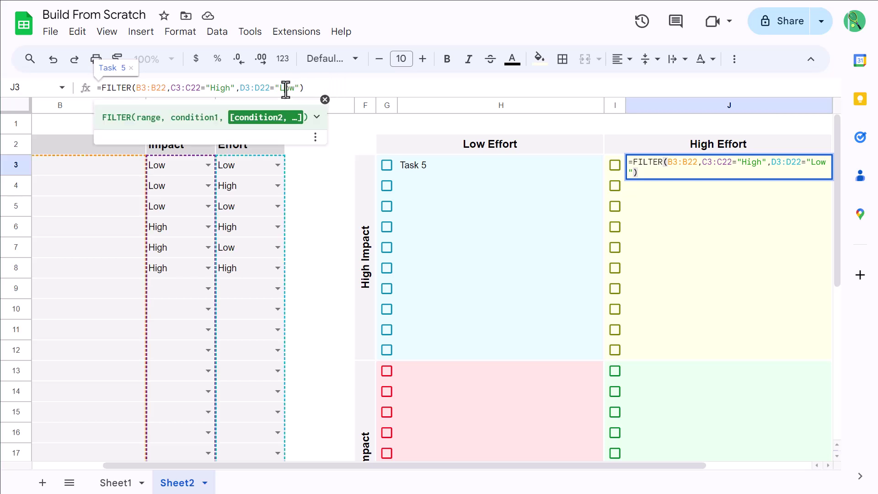
pyautogui.press('BackSpace')
pyautogui.press('BackSpace')
pyautogui.press('BackSpace')
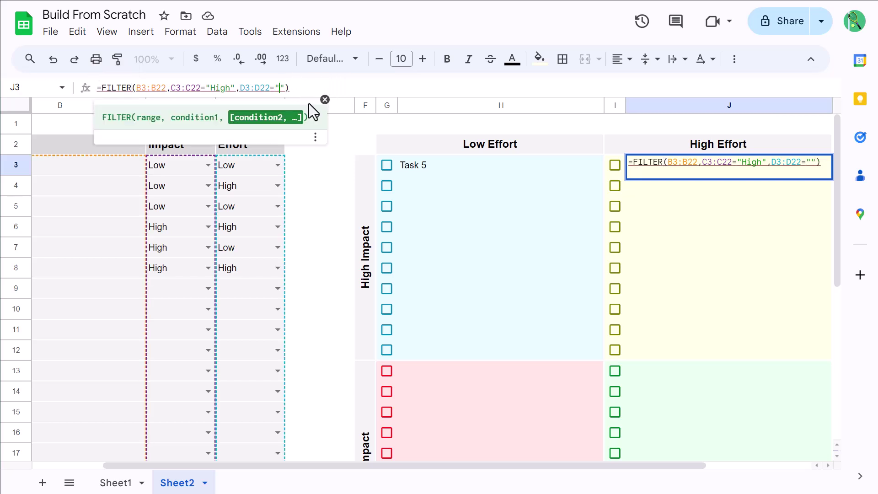
pyautogui.write('High')
pyautogui.press('Return')
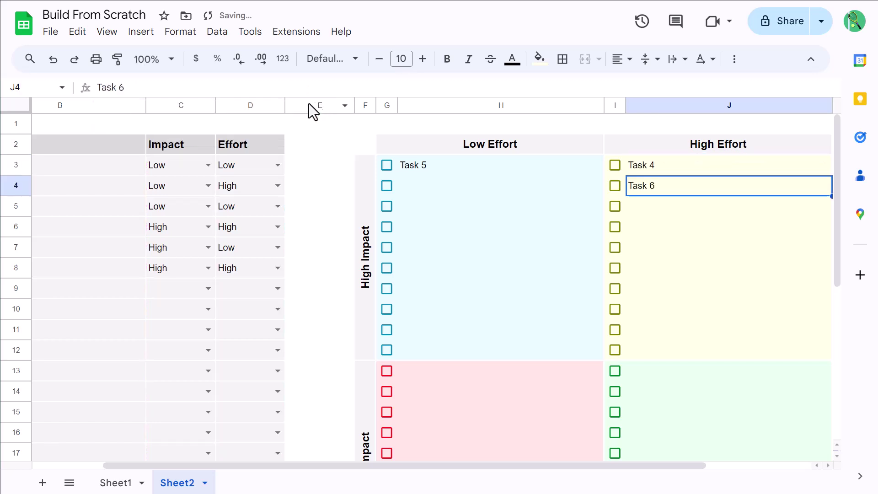
# - Paste the FILTER formula into H13 with the impact condition changed to "Low", listing Tasks 1 and 3
pyautogui.click(455, 379)
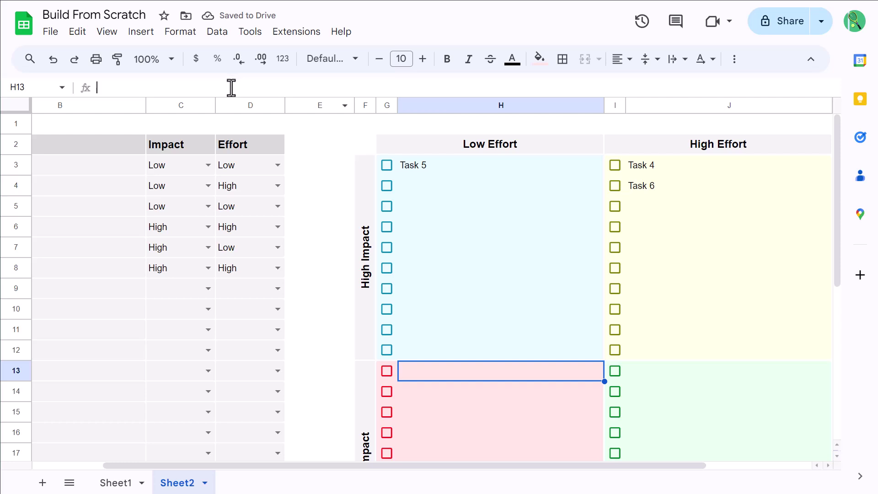
pyautogui.rightClick(187, 88)
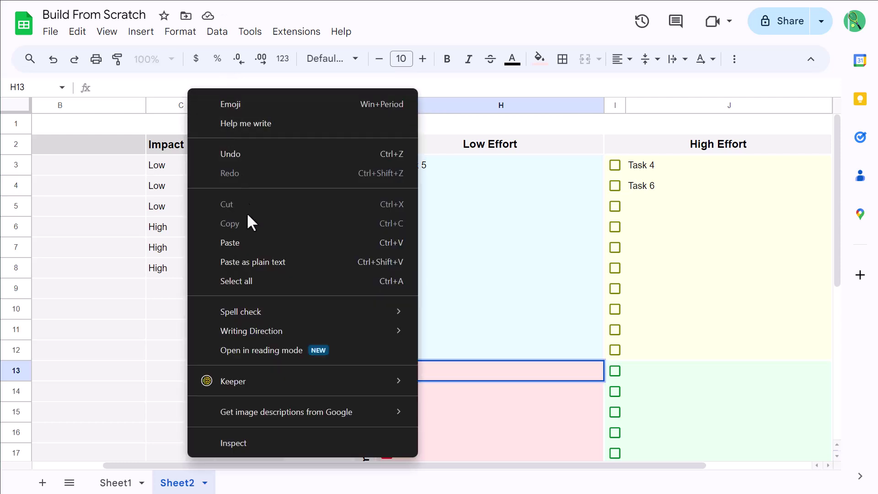
pyautogui.click(254, 242)
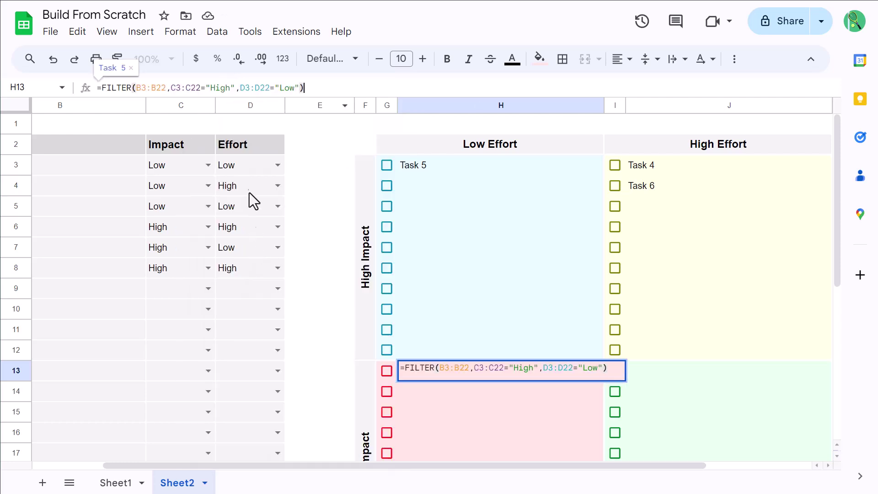
pyautogui.click(231, 89)
pyautogui.press('BackSpace')
pyautogui.press('BackSpace')
pyautogui.press('BackSpace')
pyautogui.press('BackSpace')
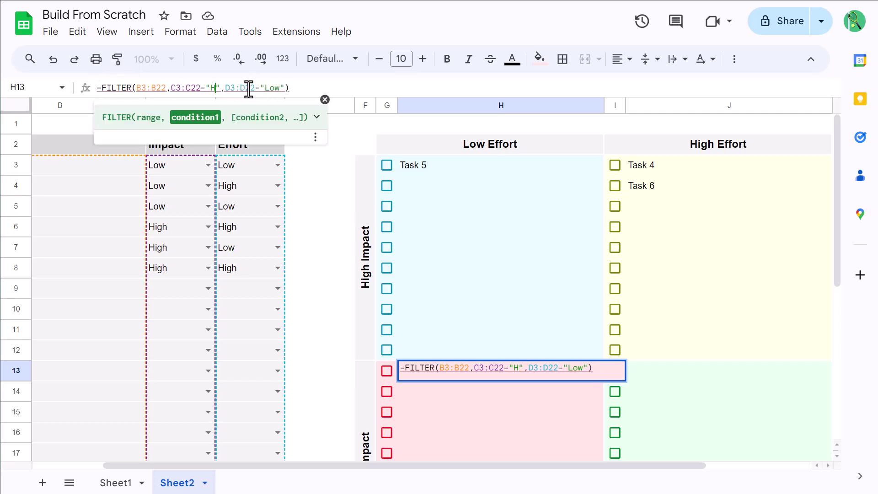
pyautogui.write('Low')
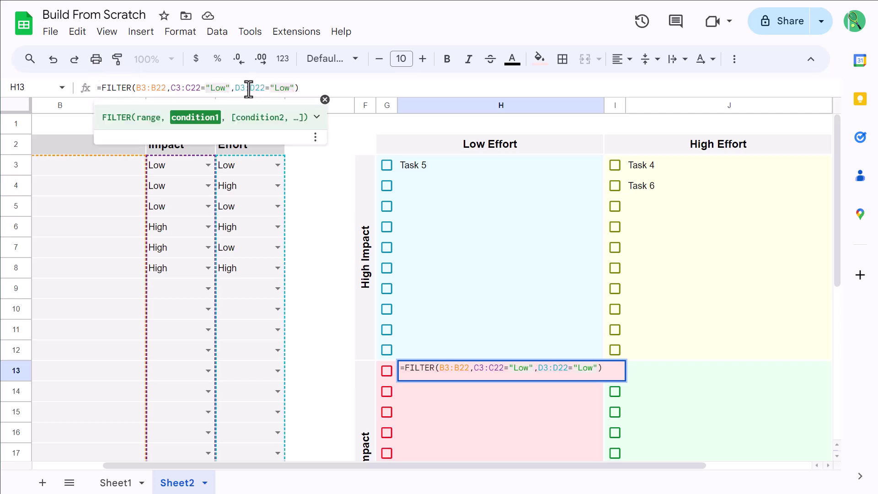
pyautogui.press('Return')
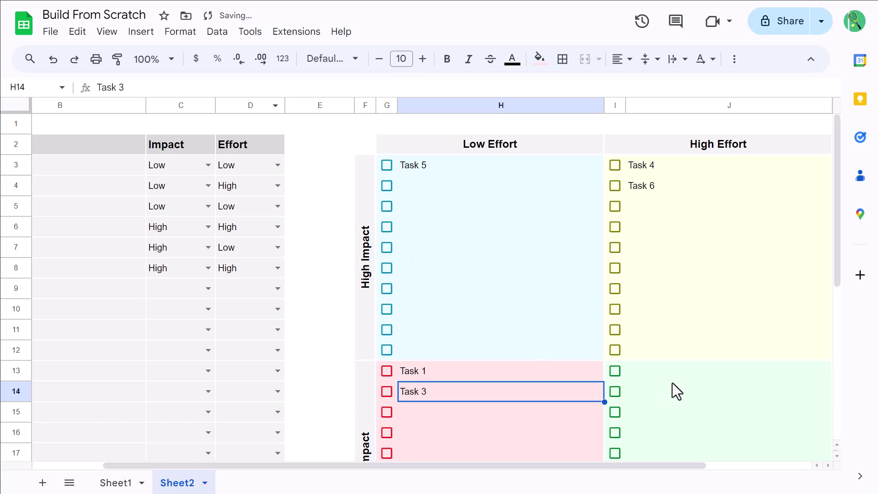
pyautogui.click(686, 371)
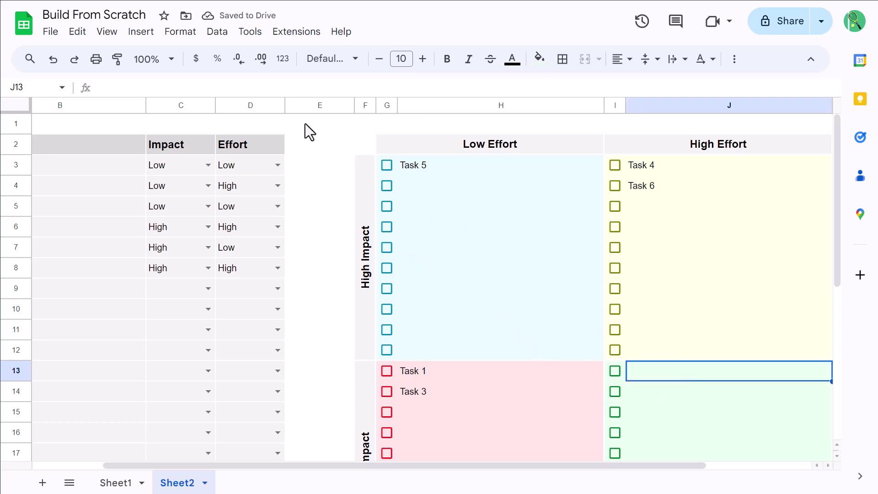
# - Paste the FILTER formula into J13 with impact "Low" and effort "High", listing Task 2
pyautogui.click(290, 84)
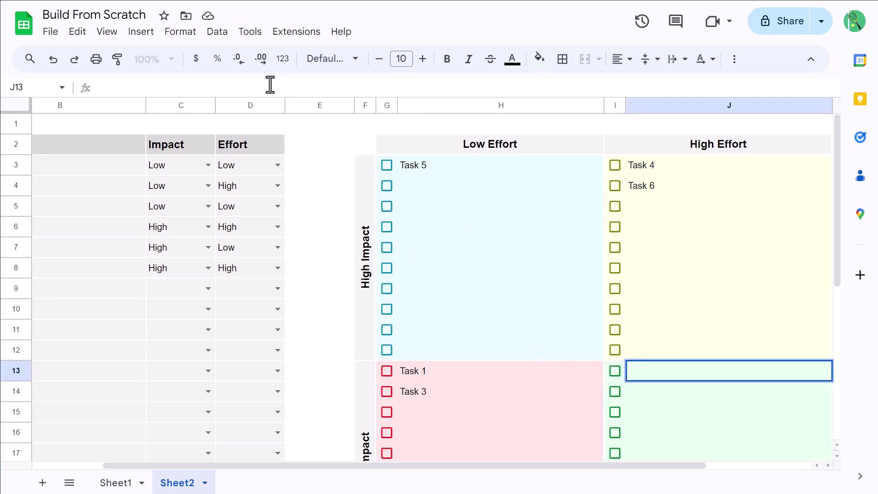
pyautogui.rightClick(266, 85)
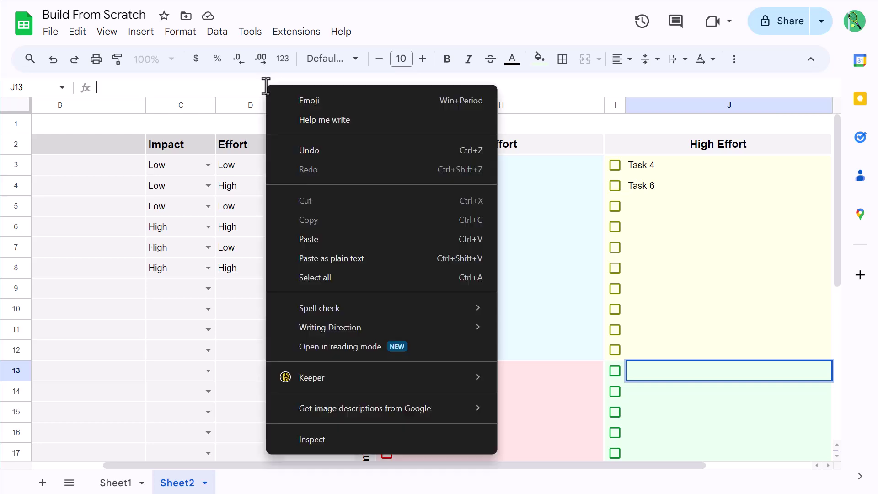
pyautogui.click(341, 239)
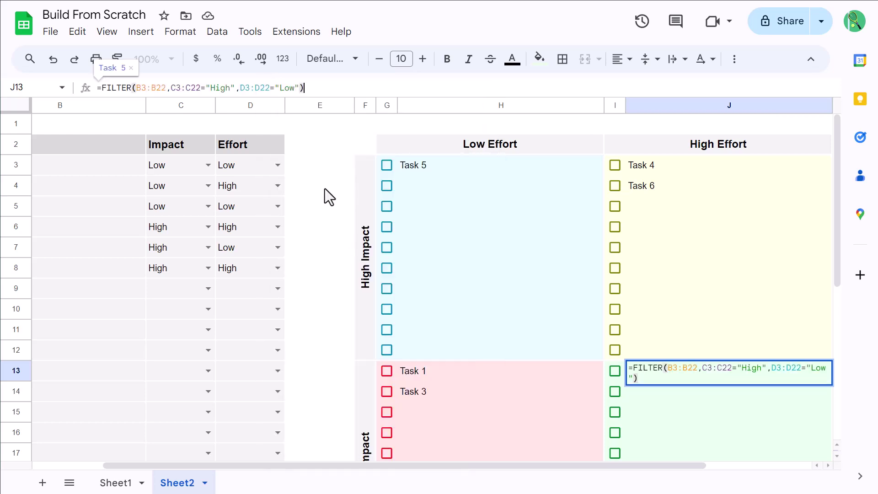
pyautogui.doubleClick(223, 87)
pyautogui.write('H')
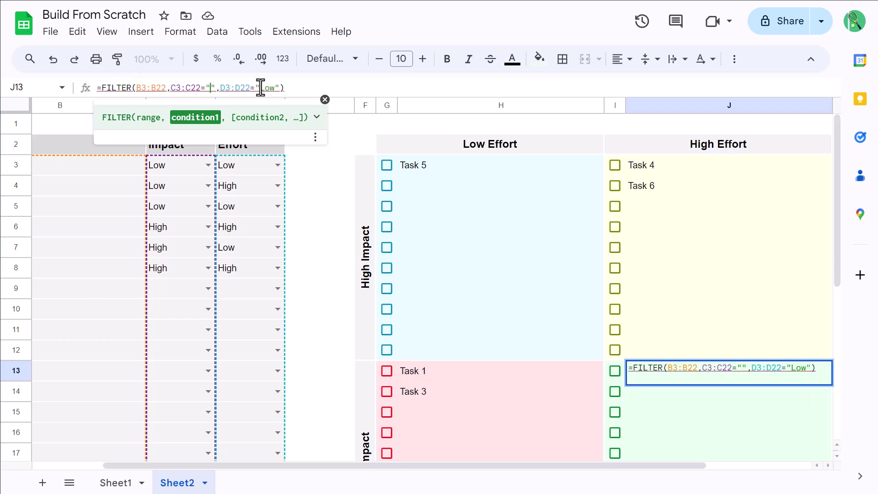
pyautogui.write('Low')
pyautogui.doubleClick(285, 87)
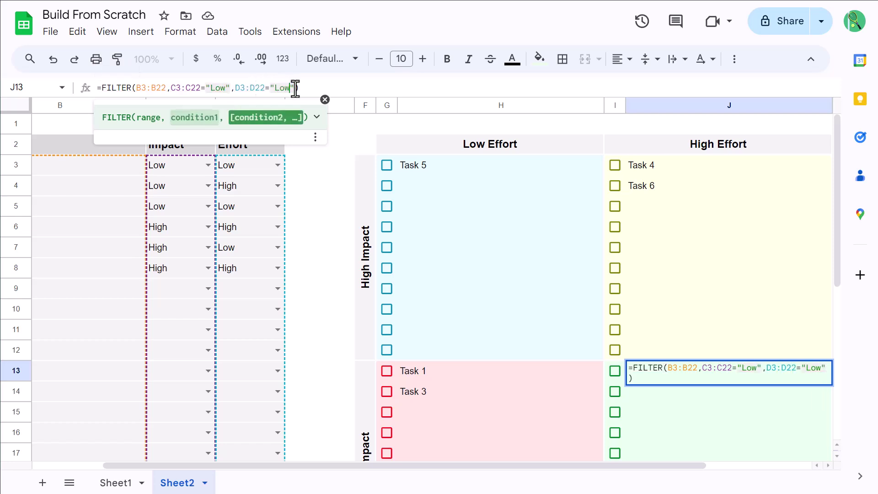
pyautogui.write('High')
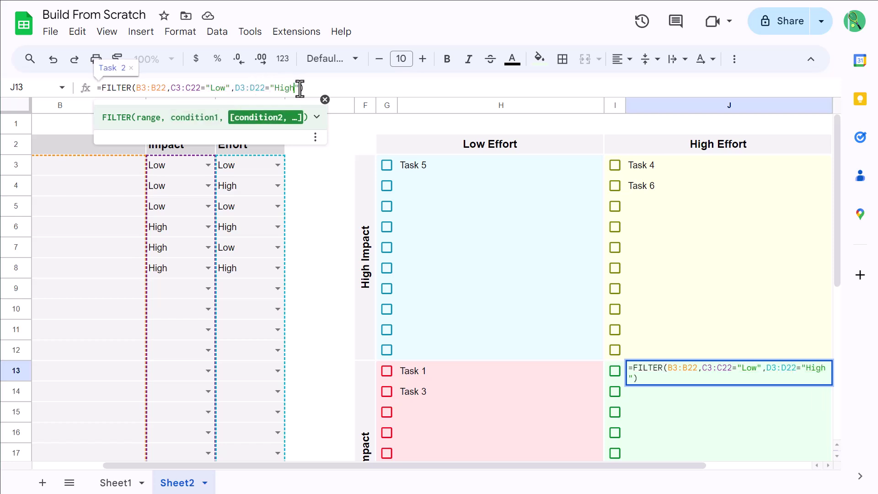
pyautogui.press('Return')
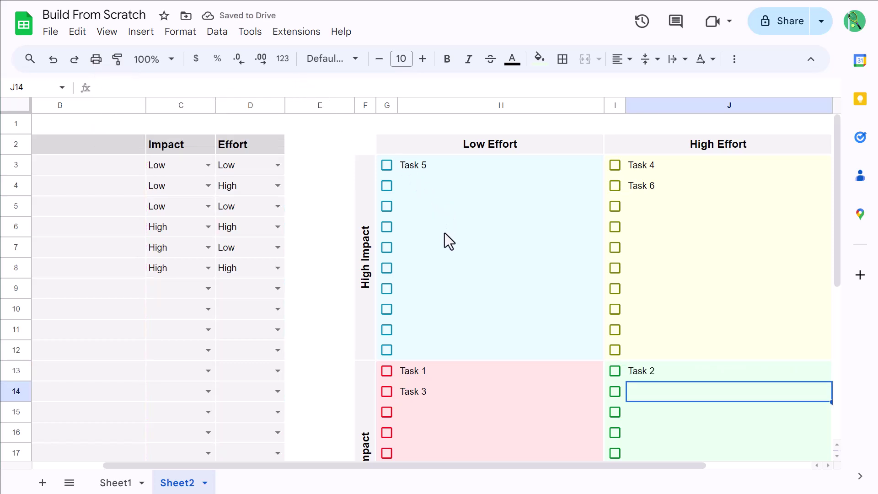
# - Set the sheet zoom to 75% to show the whole matrix
pyautogui.hscroll(2, 444, 232)
pyautogui.hscroll(2, 444, 232)
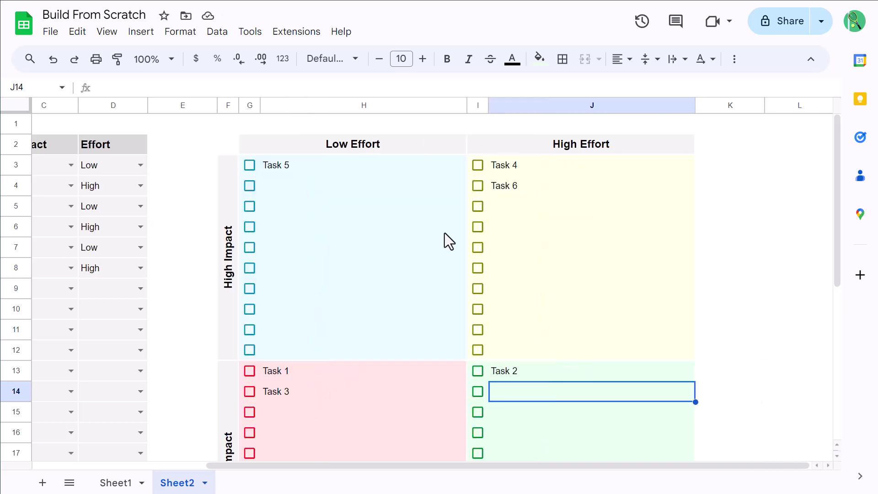
pyautogui.scroll(-3, 443, 238)
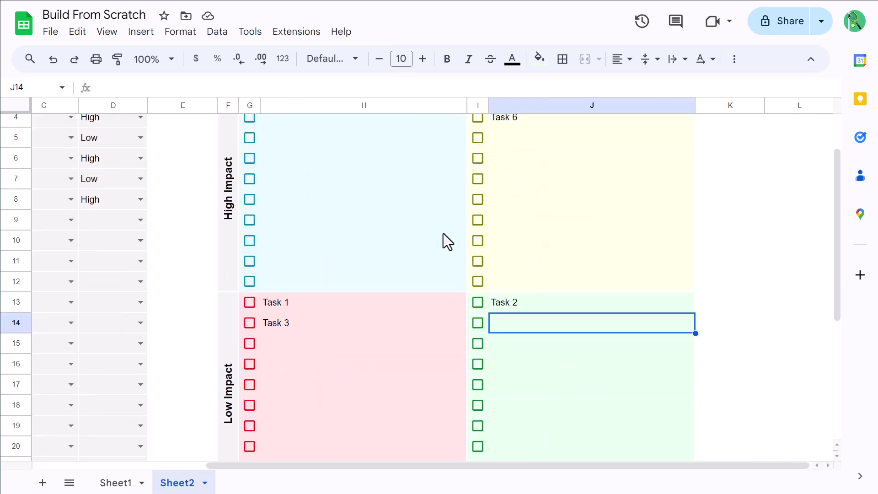
pyautogui.scroll(3, 443, 234)
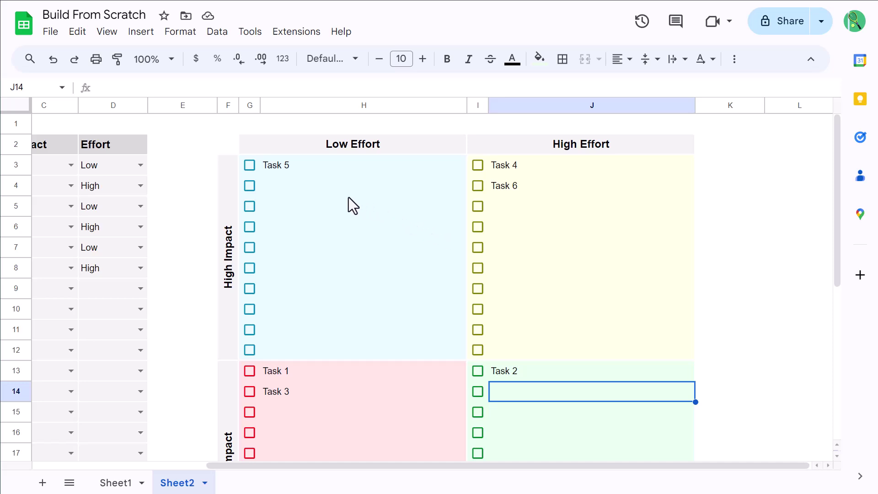
pyautogui.click(170, 61)
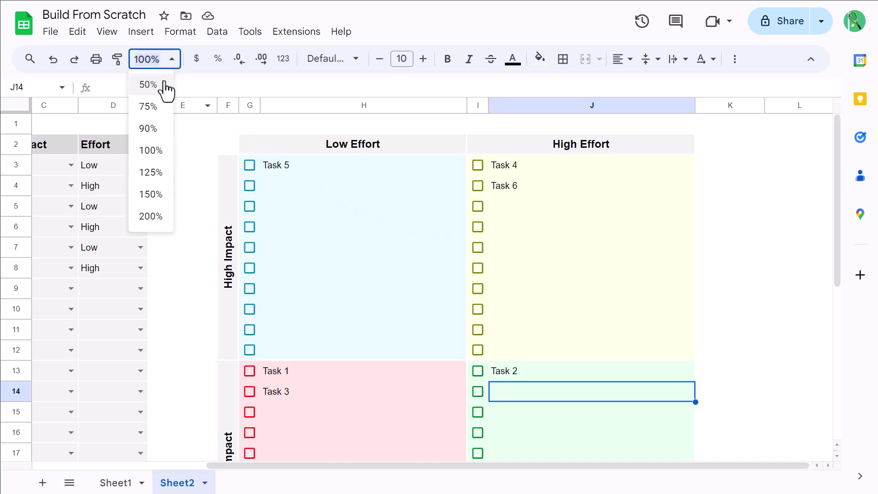
pyautogui.click(149, 108)
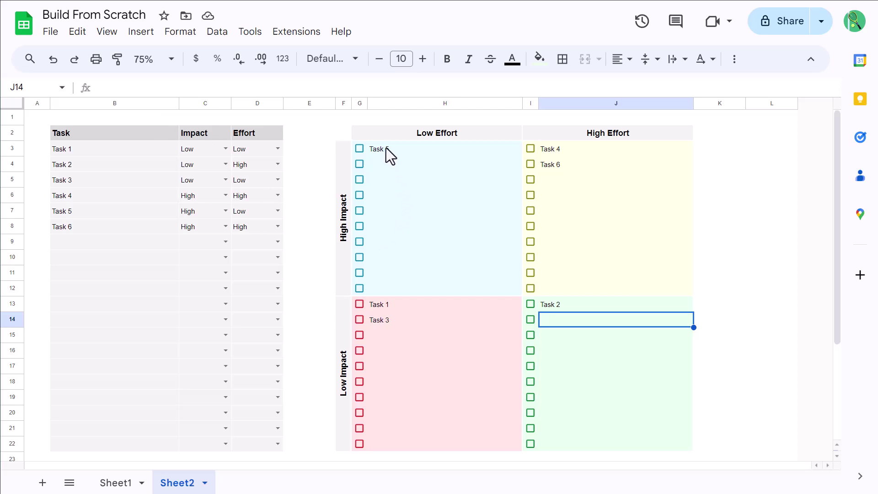
# - Select H3:H12 and start a conditional formatting rule for it
pyautogui.moveTo(386, 149); pyautogui.dragTo(399, 287)
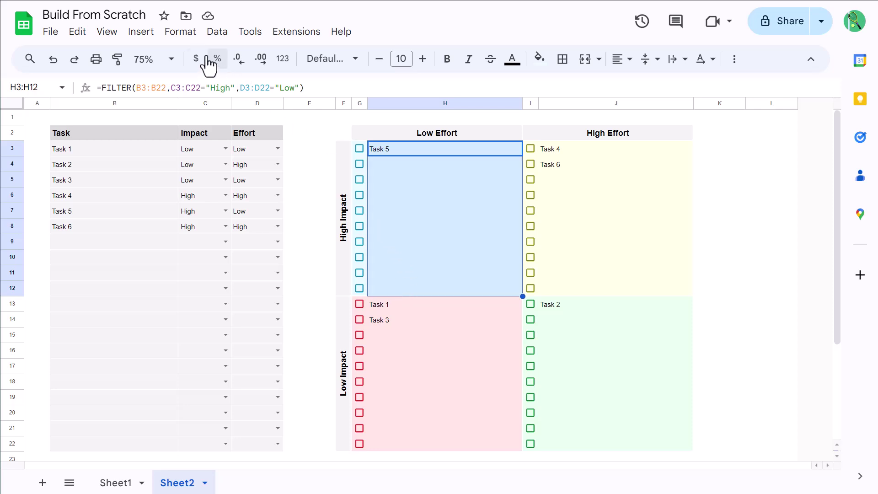
pyautogui.click(181, 32)
pyautogui.click(274, 288)
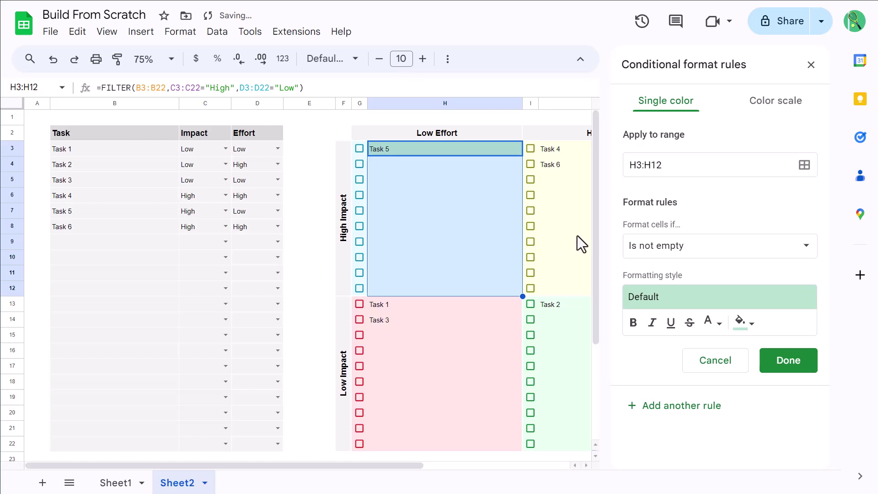
# - Add H13:H22, J3:J12 and J13:J22 alongside H3:H12 as the formatting rule's ranges
pyautogui.click(694, 164)
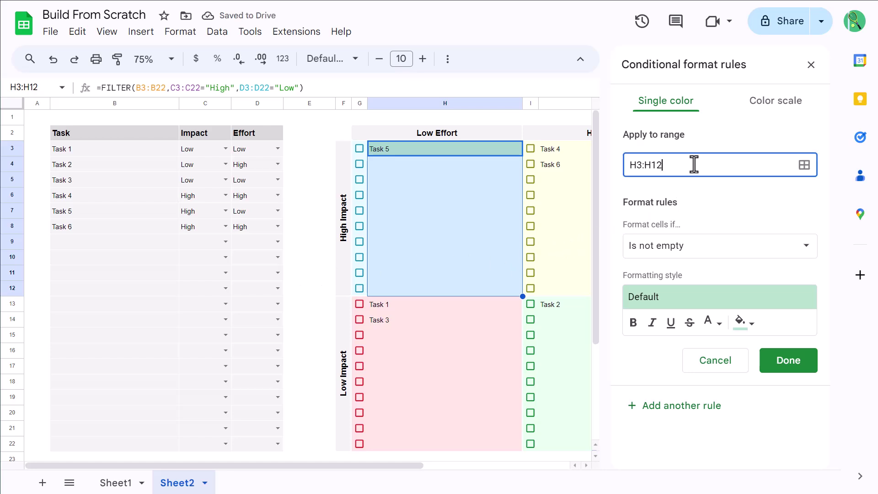
pyautogui.click(806, 165)
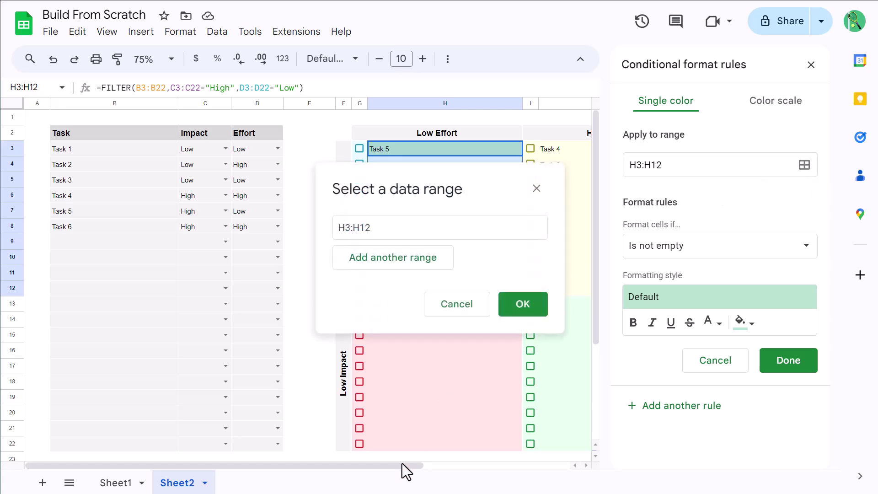
pyautogui.moveTo(401, 467); pyautogui.dragTo(471, 454)
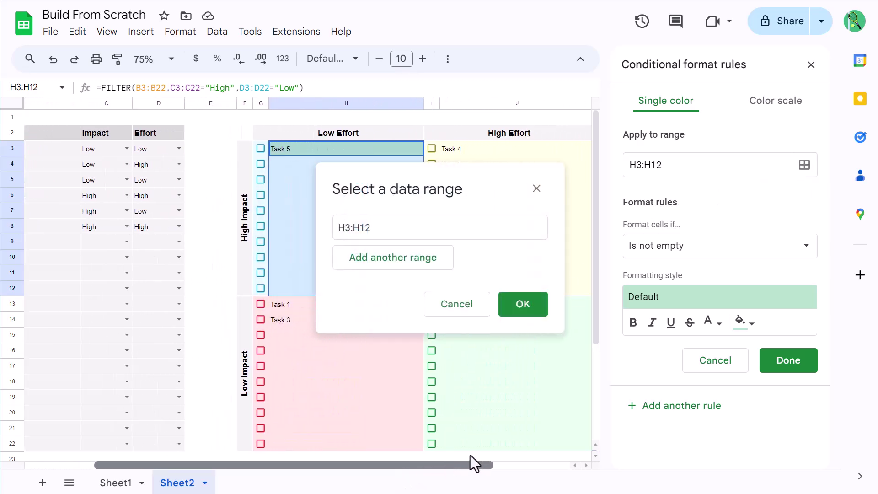
pyautogui.click(387, 260)
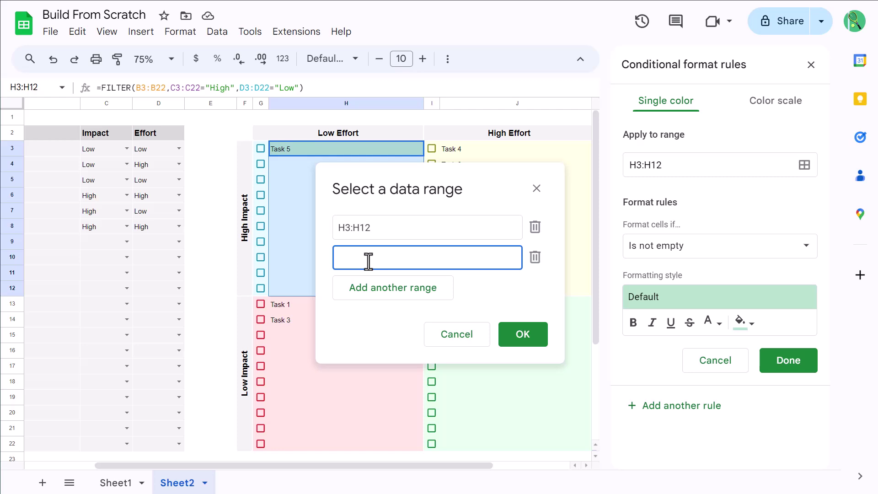
pyautogui.moveTo(296, 304); pyautogui.dragTo(295, 443)
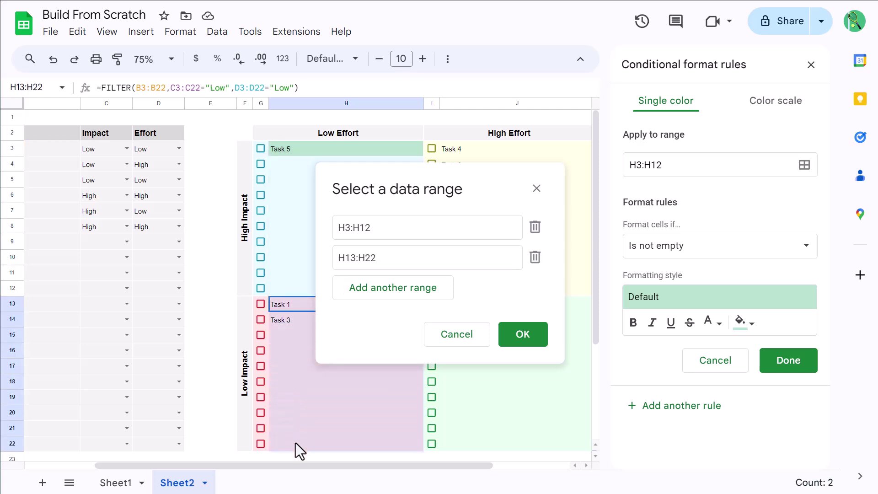
pyautogui.click(393, 303)
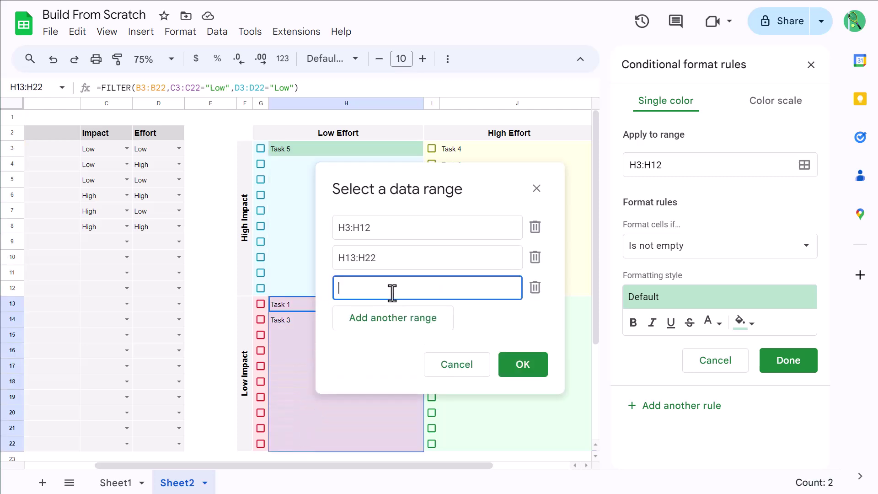
pyautogui.moveTo(477, 191); pyautogui.dragTo(296, 175)
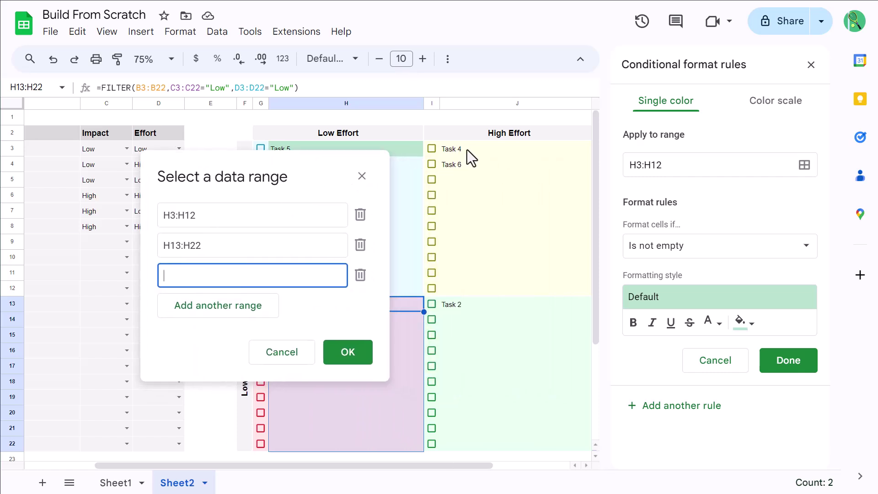
pyautogui.moveTo(467, 150); pyautogui.dragTo(462, 288)
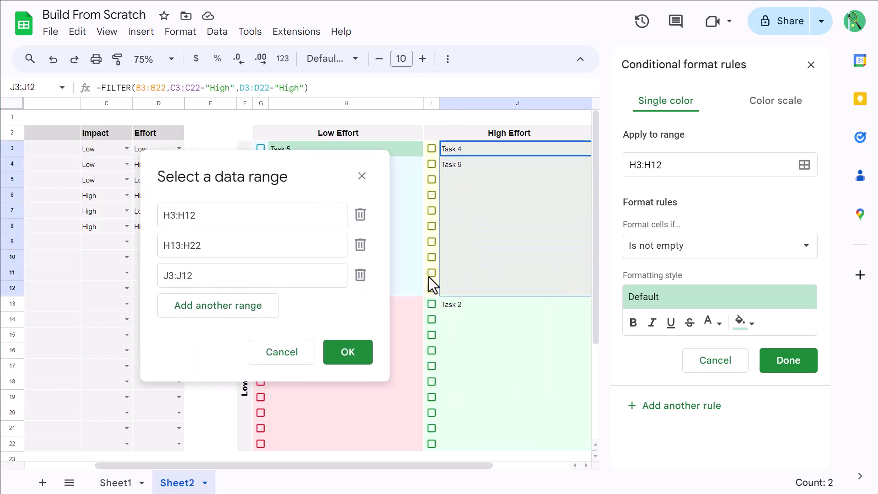
pyautogui.click(215, 315)
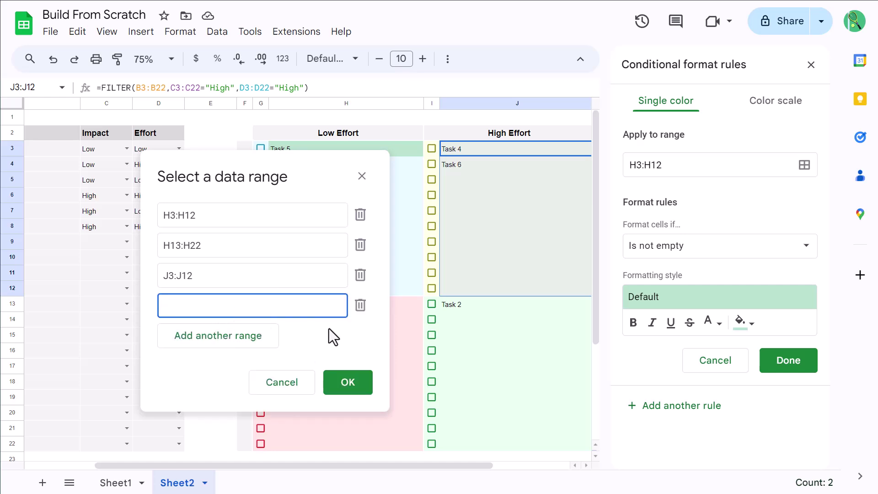
pyautogui.moveTo(479, 308); pyautogui.dragTo(481, 443)
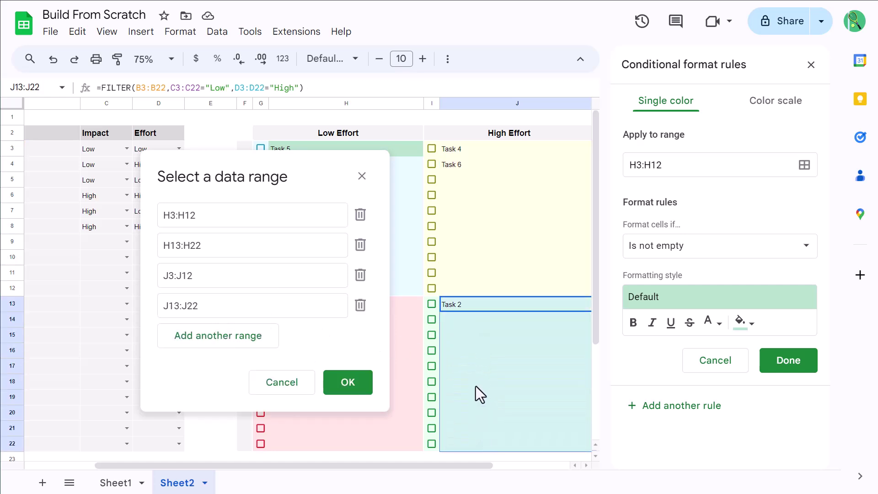
# - Confirm the four ranges and set the rule condition to custom formula =G3=TRUE
pyautogui.click(355, 381)
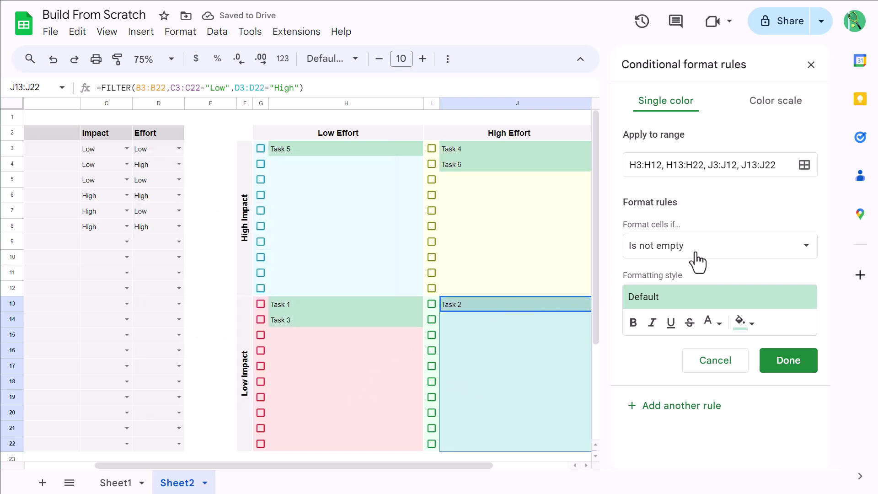
pyautogui.click(683, 251)
pyautogui.scroll(-4, 677, 403)
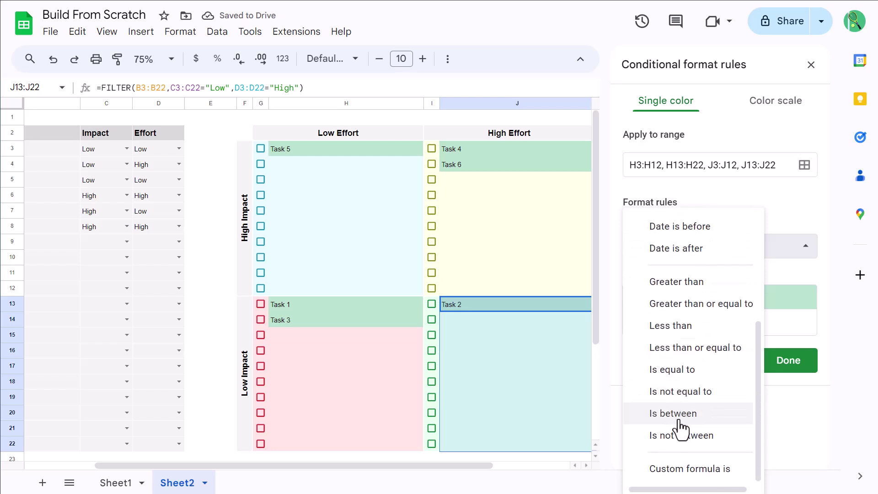
pyautogui.click(690, 469)
pyautogui.click(698, 276)
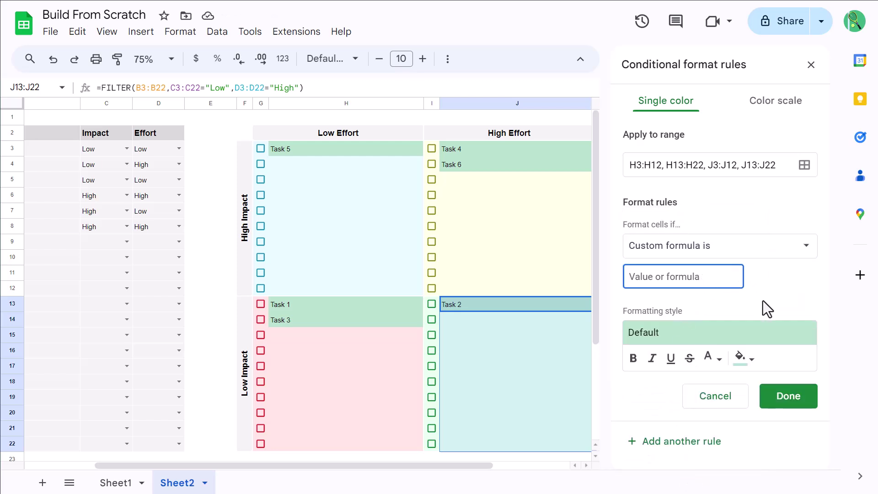
pyautogui.write('=G2')
pyautogui.press('BackSpace')
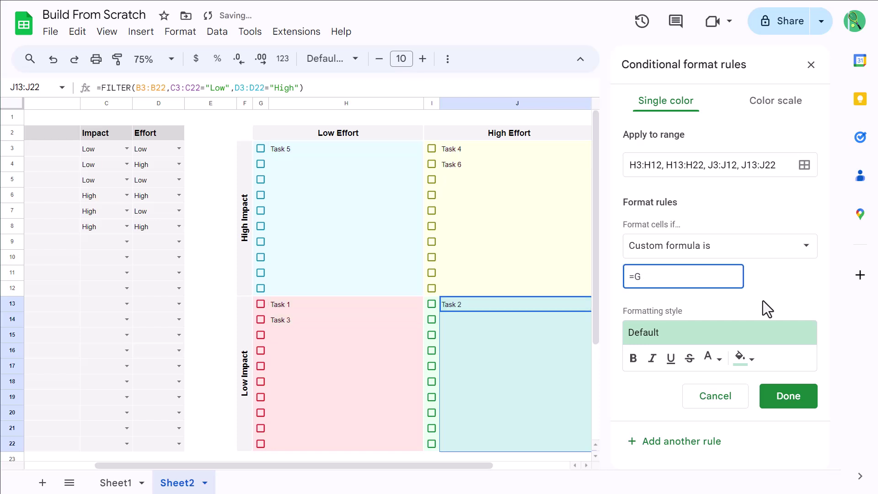
pyautogui.write('3=TRUE')
# - Style matches with no fill, no text colour and strikethrough, then save the rule
pyautogui.click(747, 368)
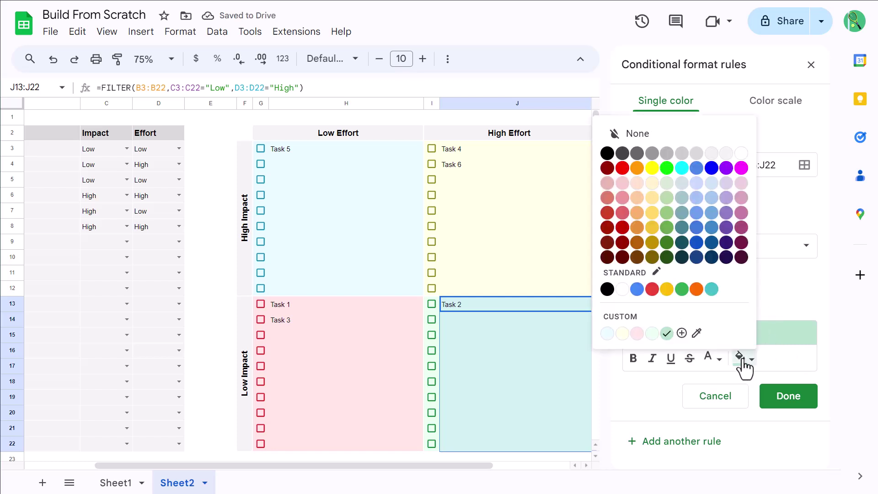
pyautogui.click(631, 133)
pyautogui.click(711, 361)
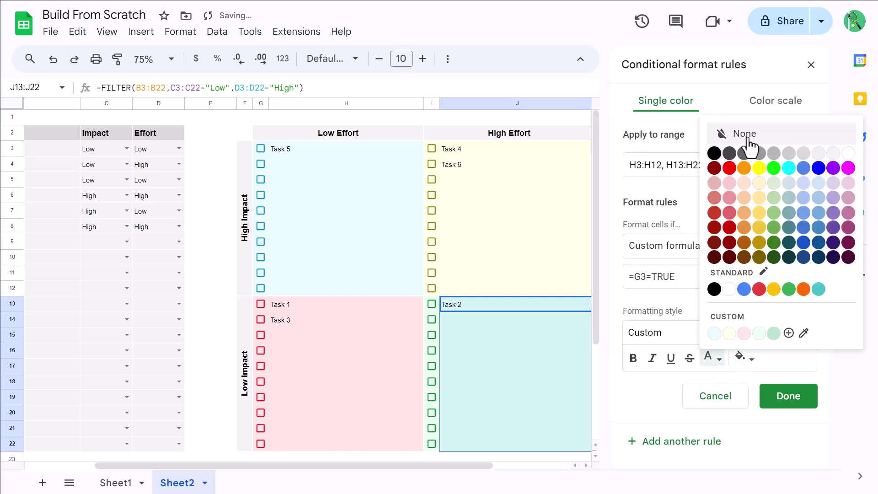
pyautogui.click(727, 134)
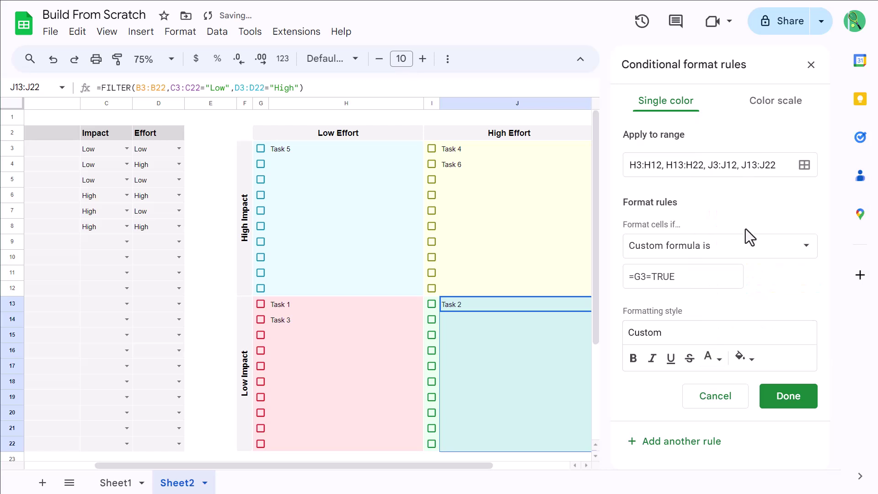
pyautogui.click(690, 359)
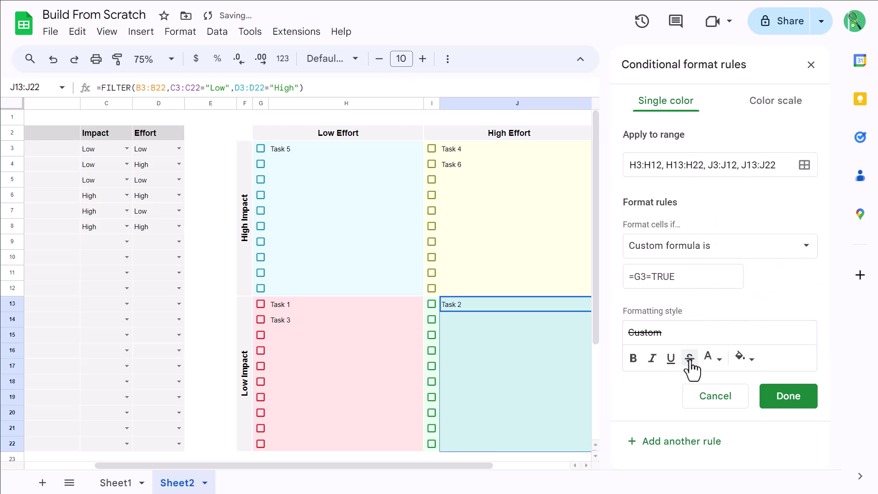
pyautogui.click(787, 396)
# - Test the strikethrough by ticking and unticking the Task 5 and Task 1 checkboxes
pyautogui.click(811, 65)
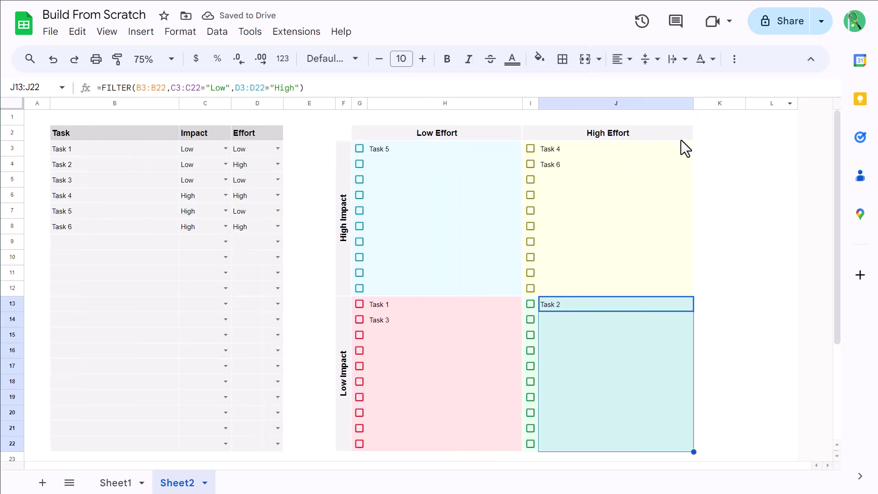
pyautogui.click(359, 149)
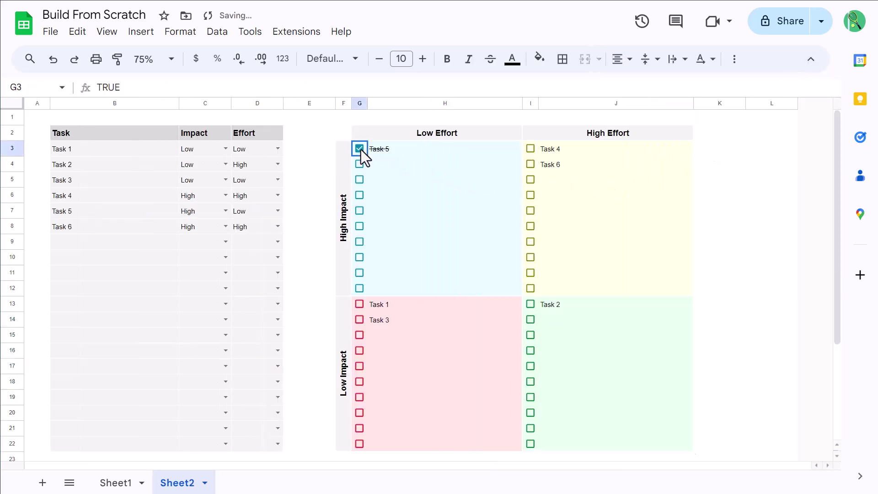
pyautogui.click(359, 149)
pyautogui.click(360, 305)
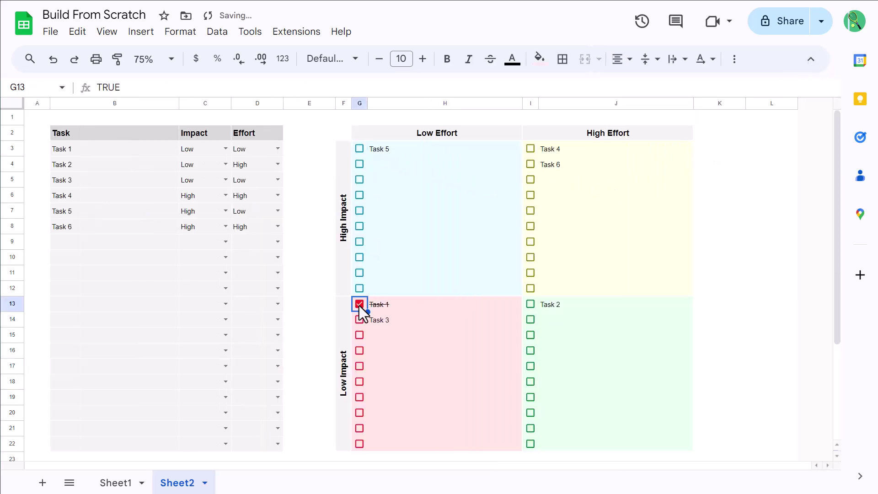
pyautogui.click(359, 304)
# - Enter Task 7 in B9 with impact H and effort L
pyautogui.click(134, 243)
pyautogui.write('T')
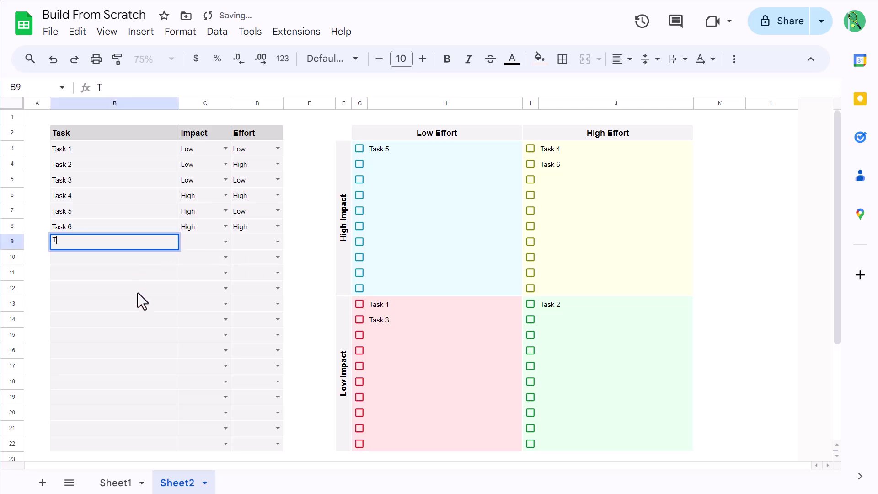
pyautogui.write('ask 7')
pyautogui.press('Tab')
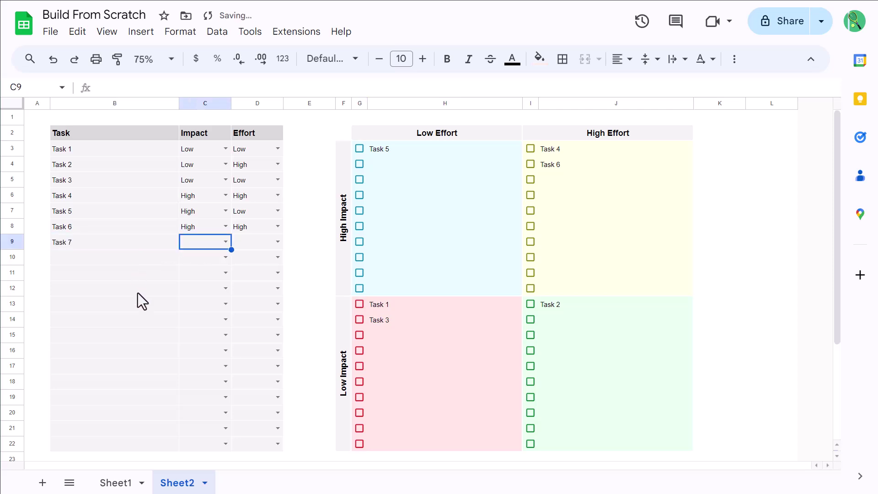
pyautogui.write('H')
pyautogui.press('Tab')
pyautogui.write('L')
pyautogui.press('Return')
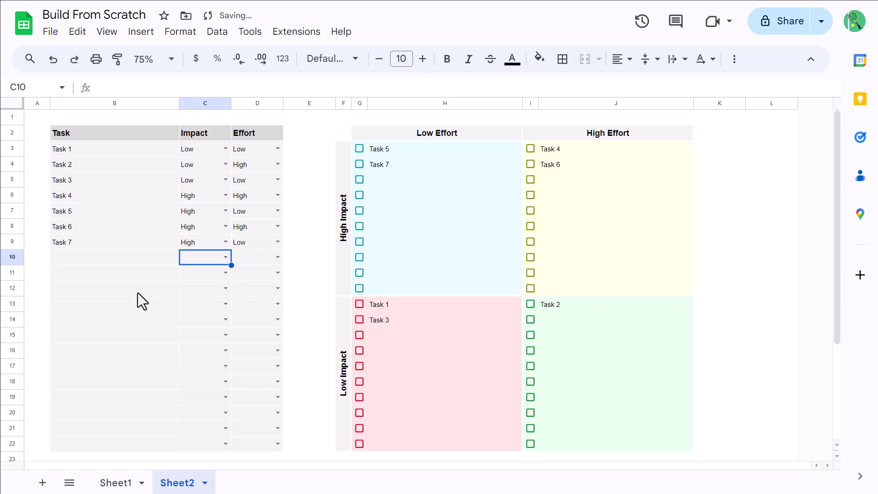